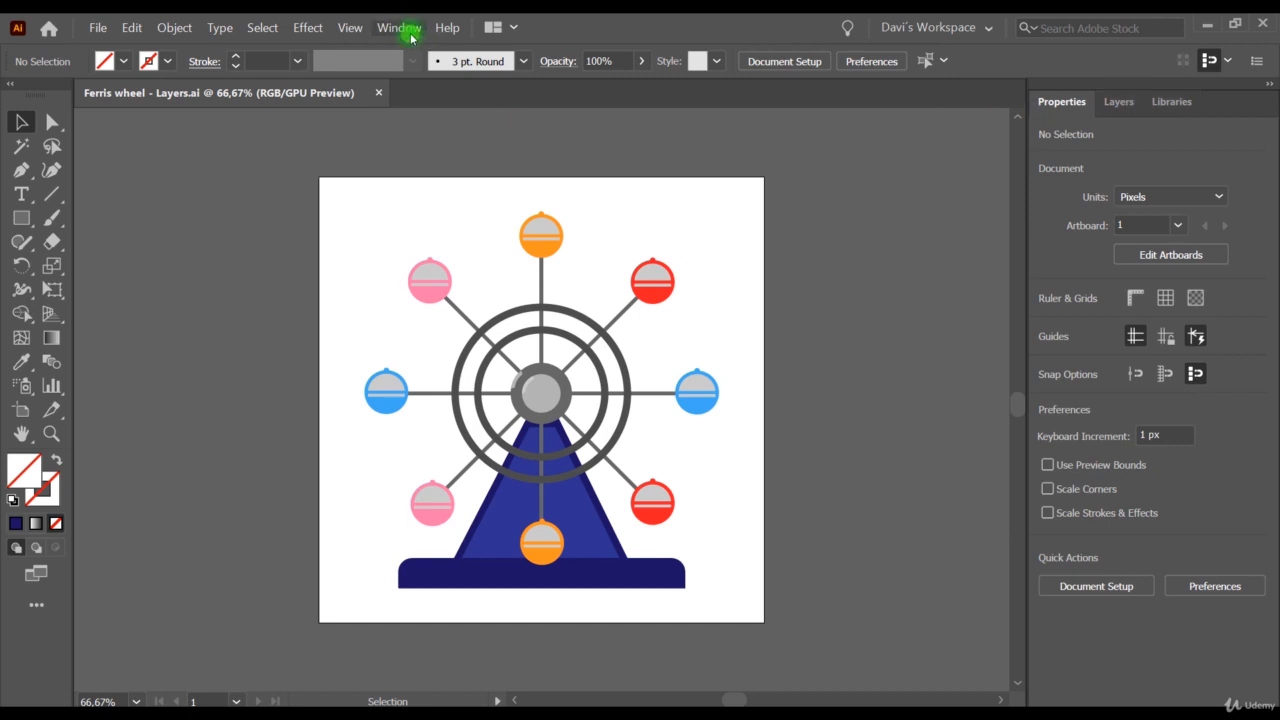
- Reset the active custom workspace to its saved layout
left_click(405, 28)
mouse_move(492, 90)
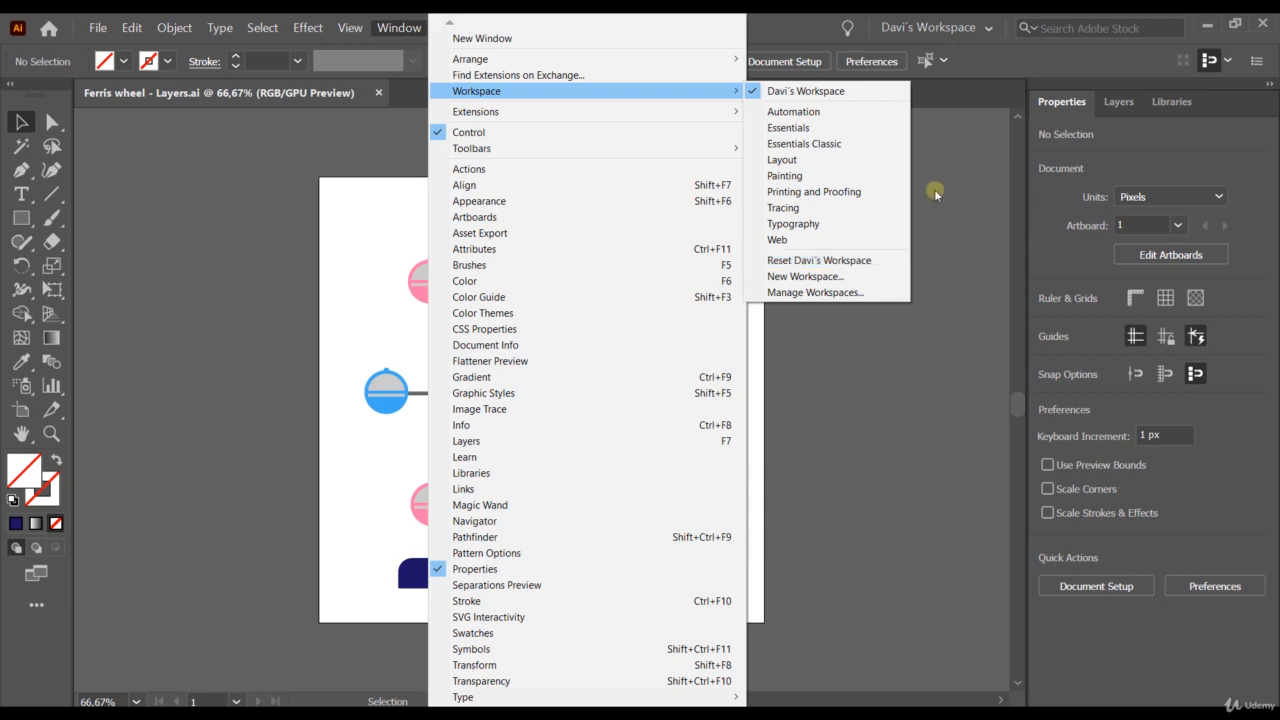
left_click(848, 260)
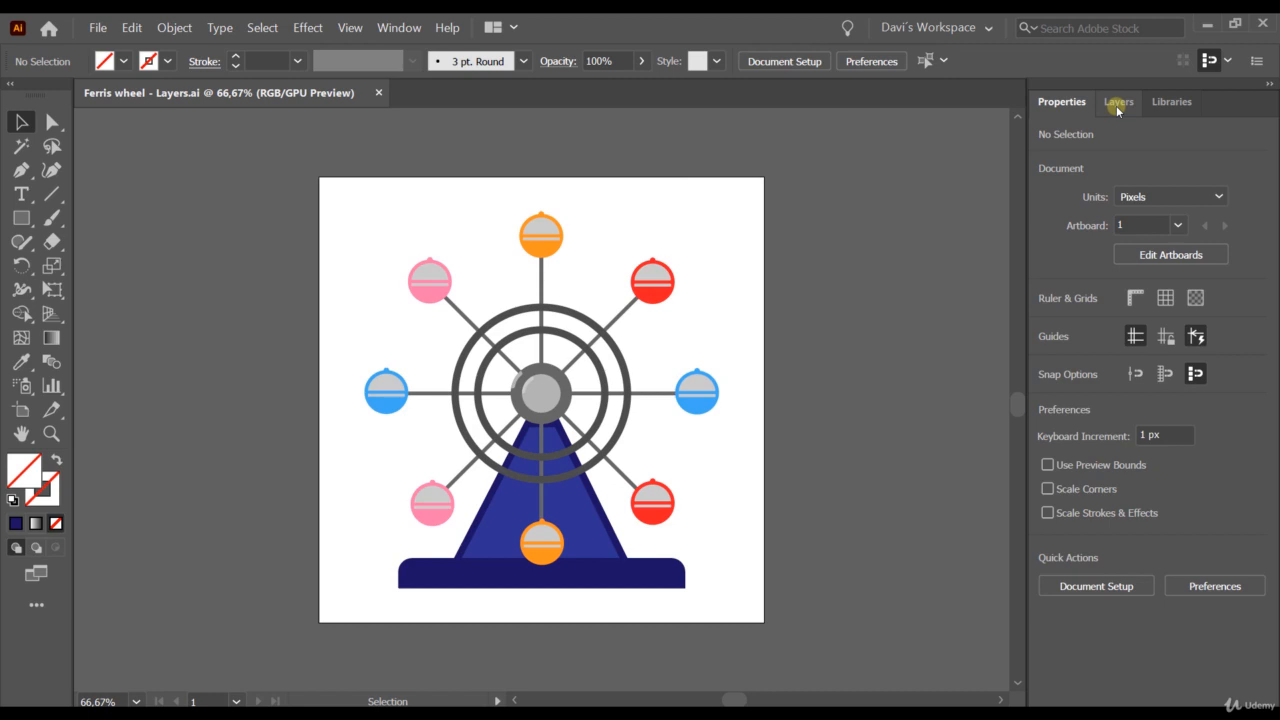
- Detach the Layers panel, close it, and restore it by resetting the custom workspace
left_click_drag(1118, 108, 828, 180)
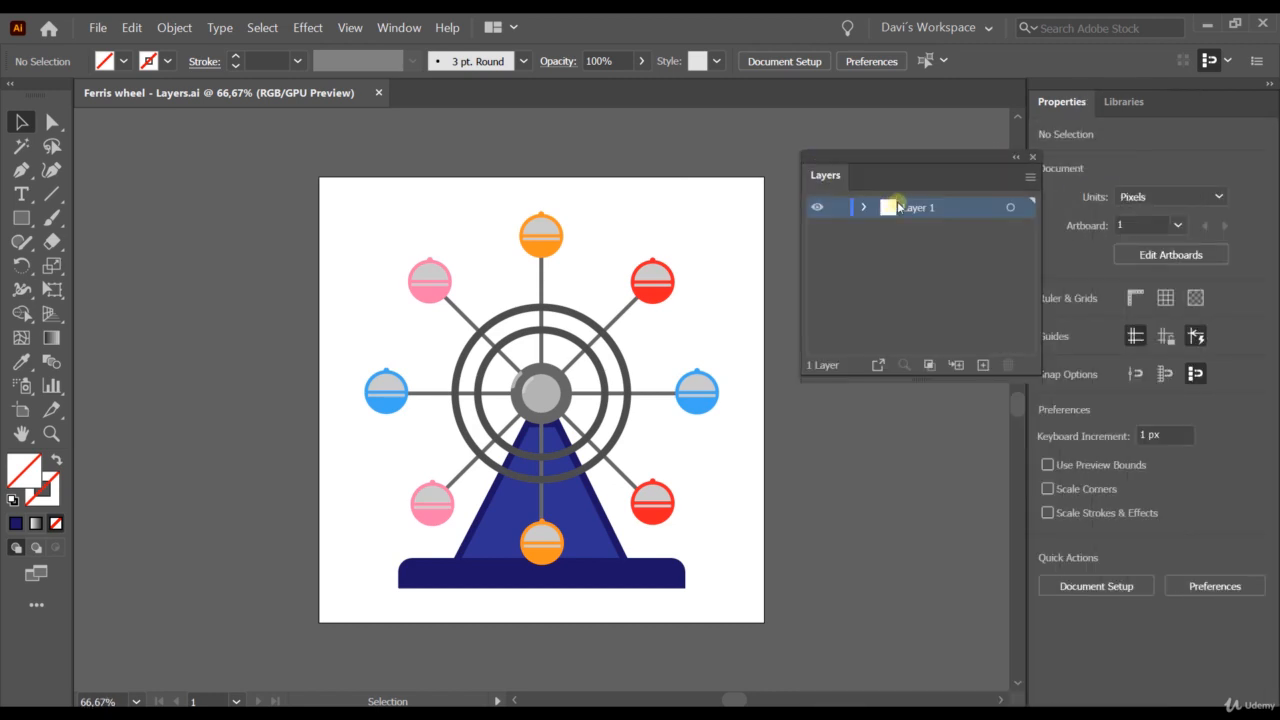
left_click(1032, 157)
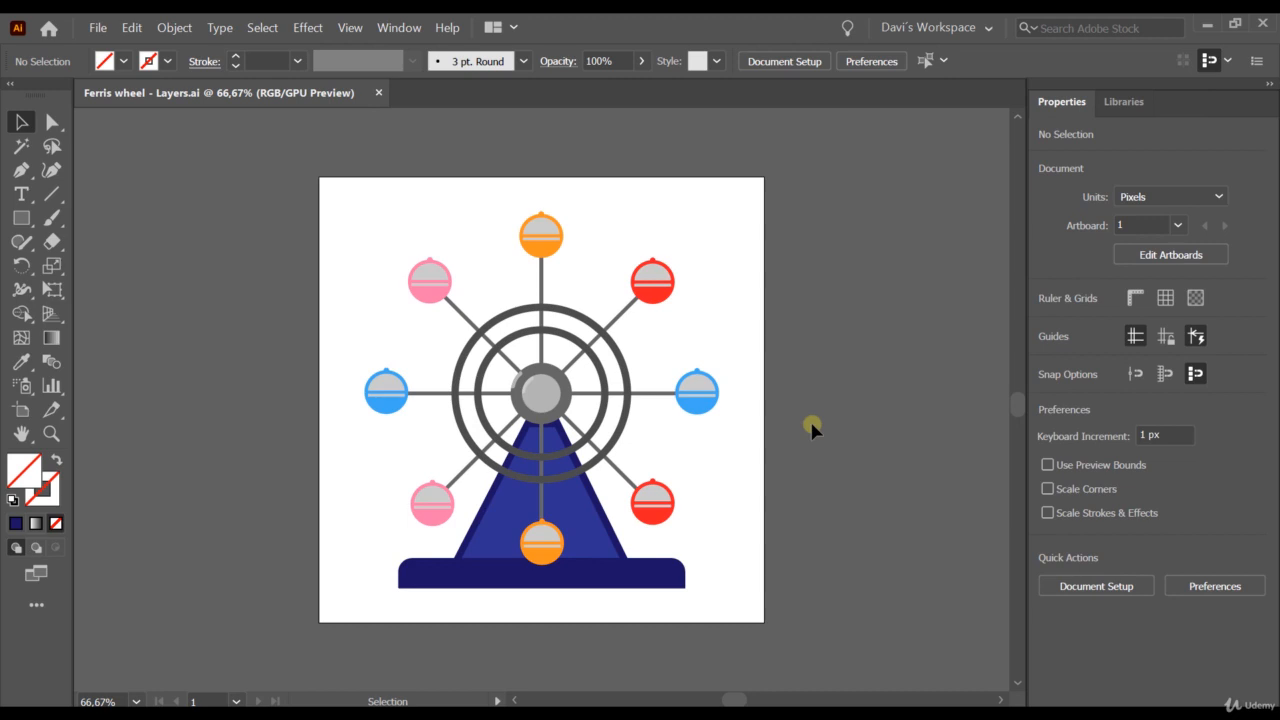
left_click(399, 27)
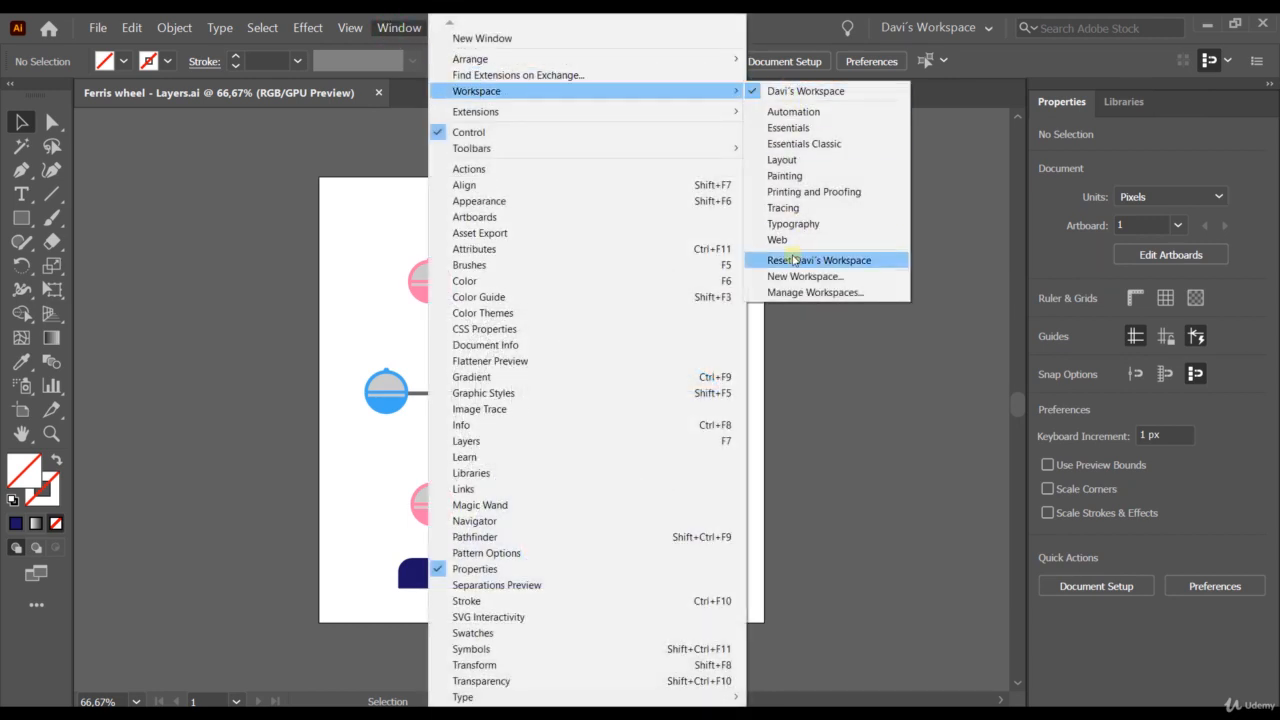
left_click(856, 260)
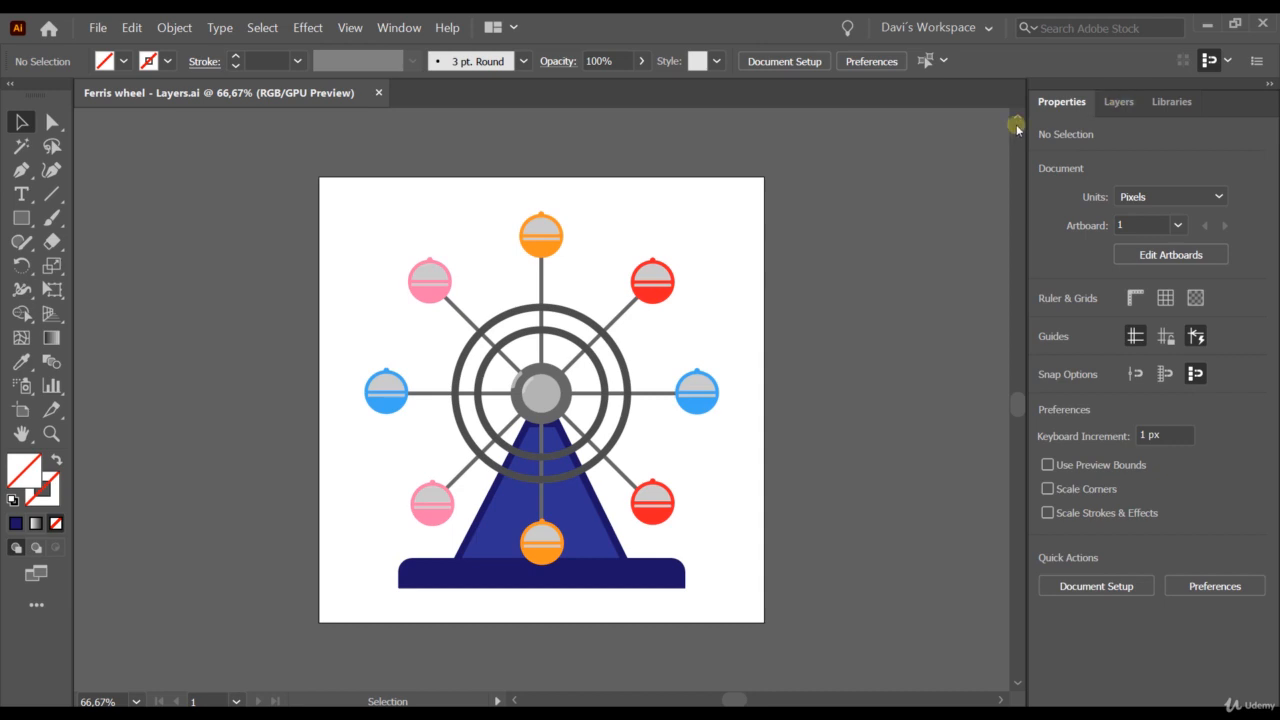
- Show the Layers panel and expand Layer 1 to inspect its groups, collapsing it again
left_click(396, 27)
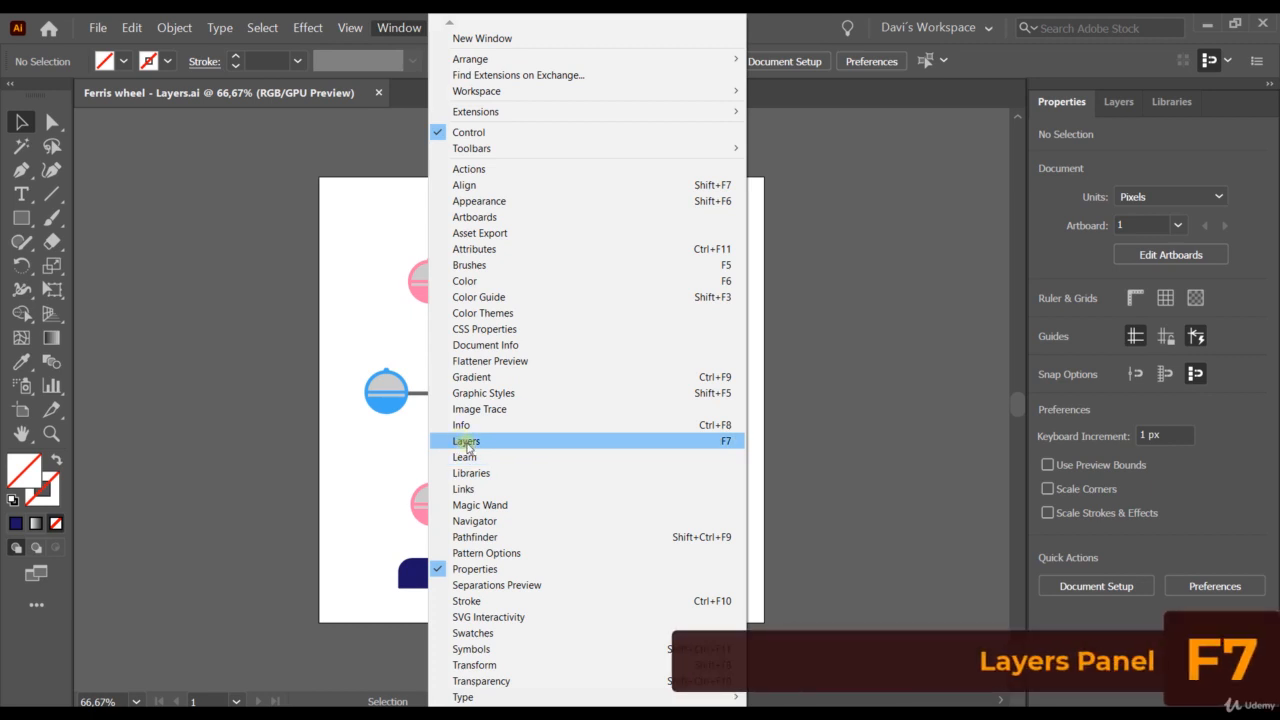
left_click(726, 445)
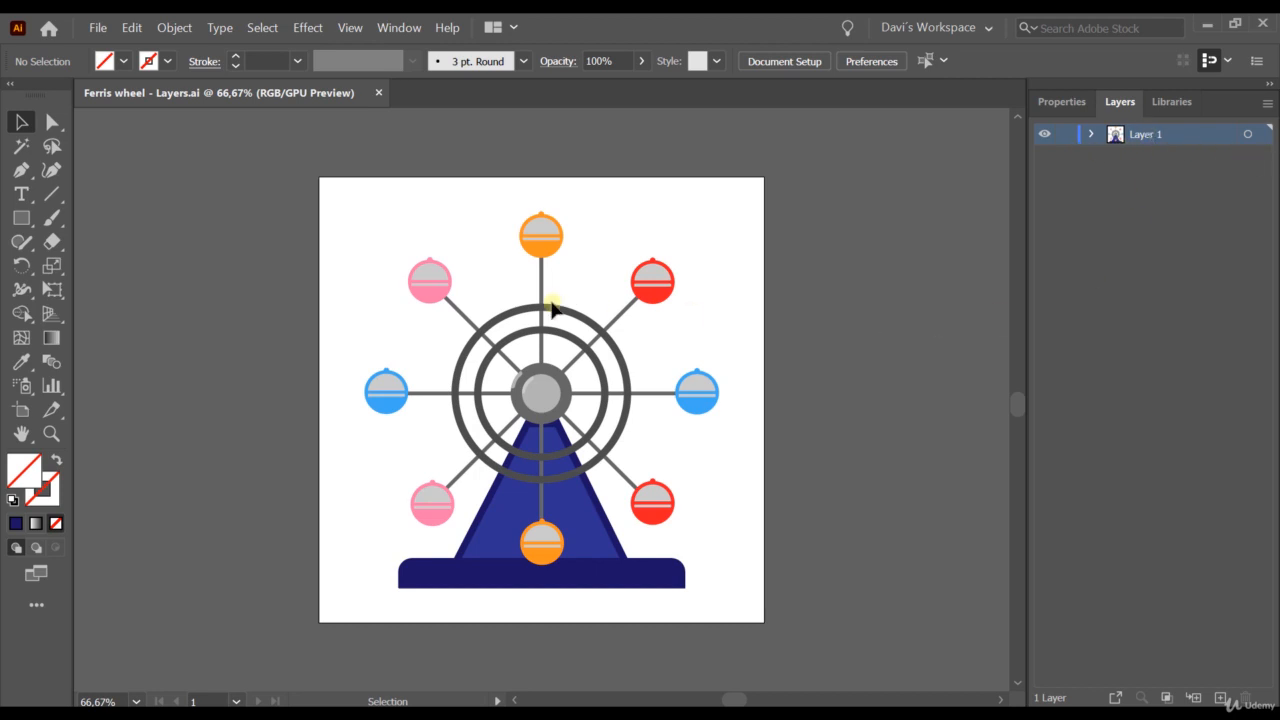
left_click(1092, 136)
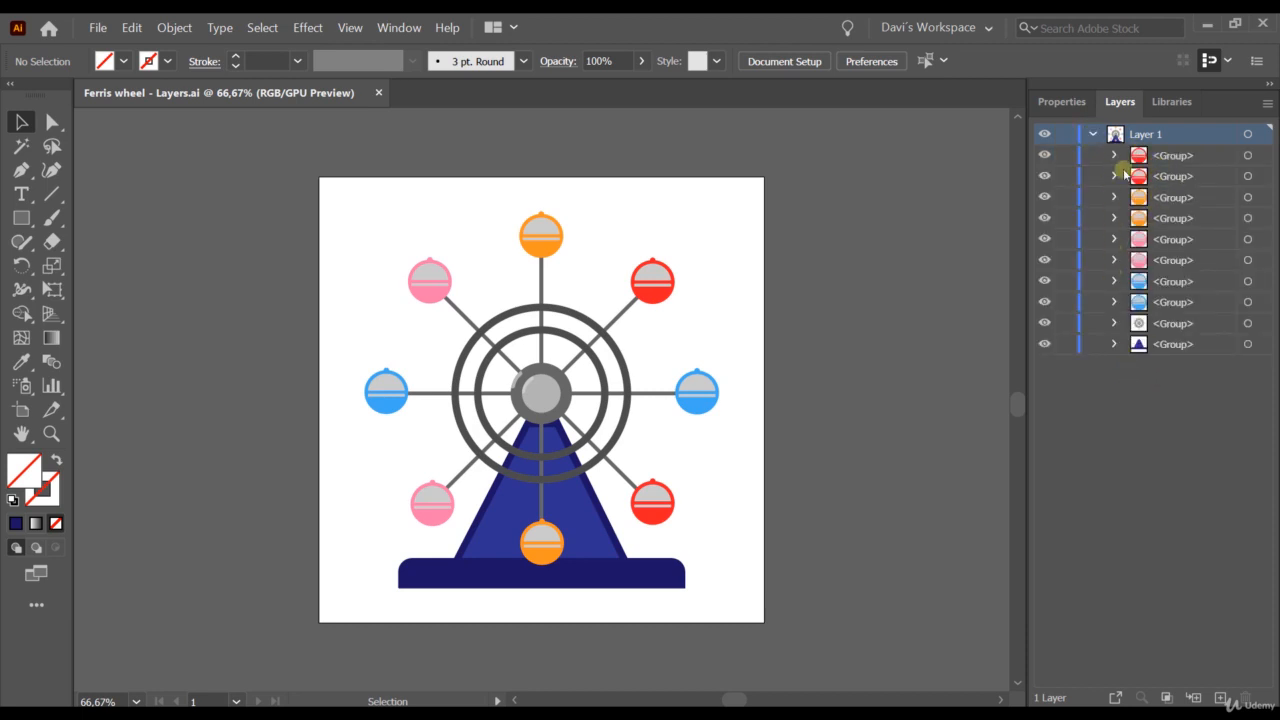
left_click(1096, 137)
- Hide and show Layer 1, and lock and unlock it
left_click(1044, 137)
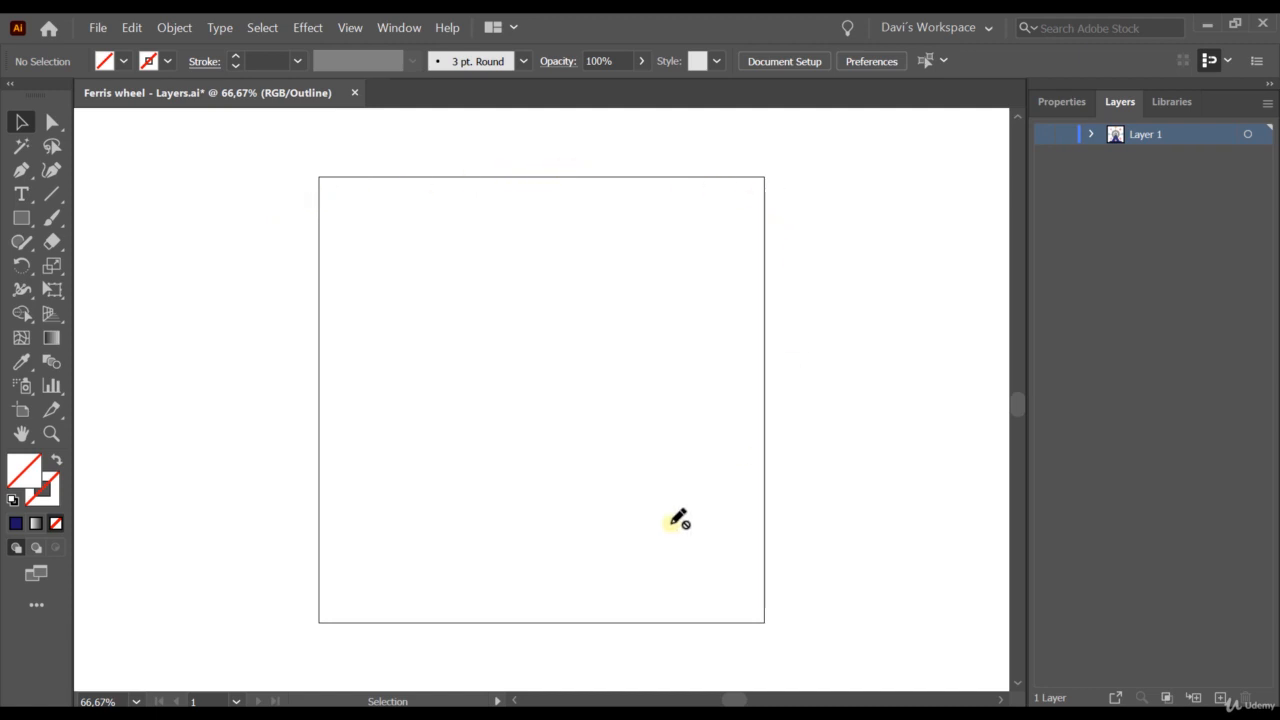
left_click(1044, 134)
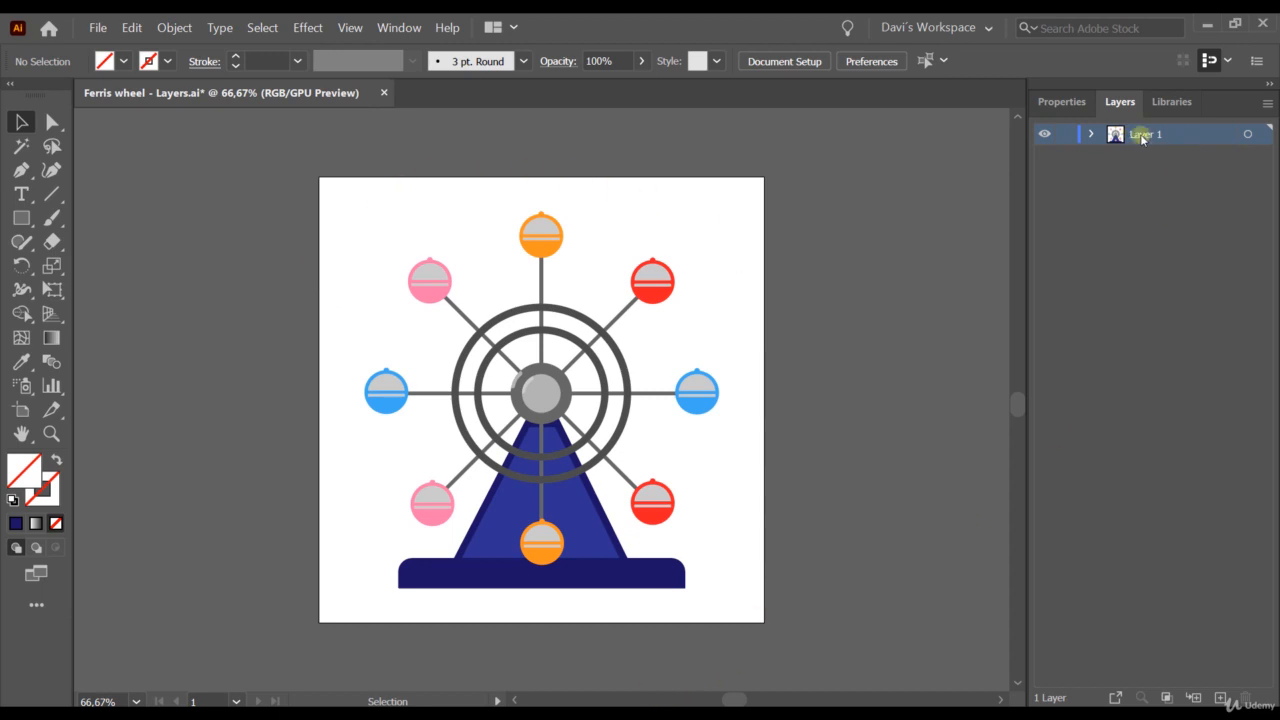
left_click(1066, 136)
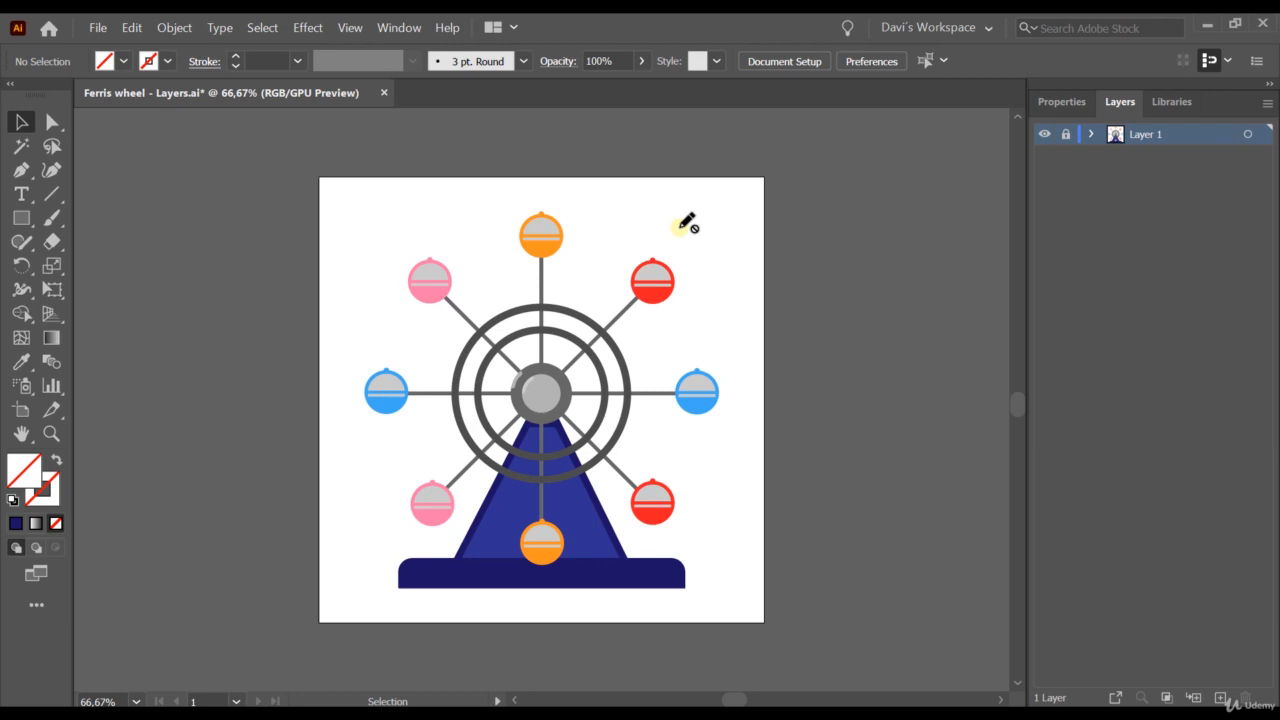
left_click(1066, 136)
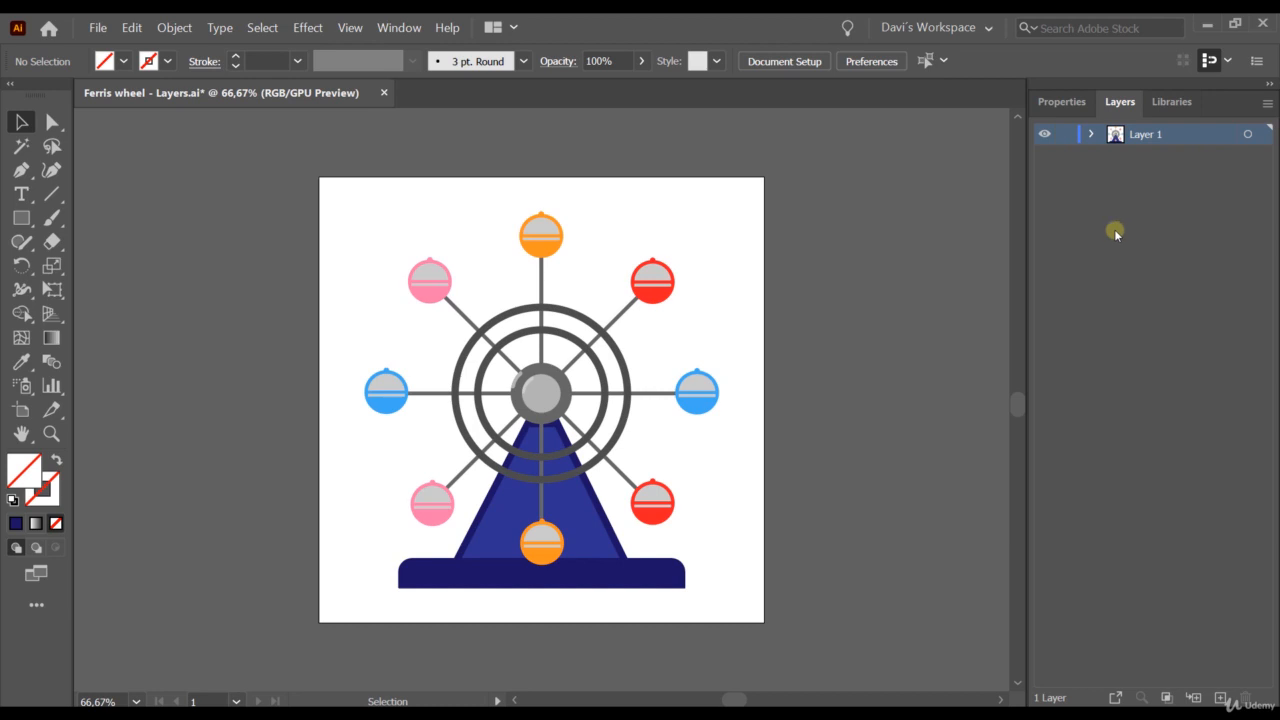
- Add nine new empty layers above Layer 1, Layer 2 through Layer 10
left_click(1220, 700)
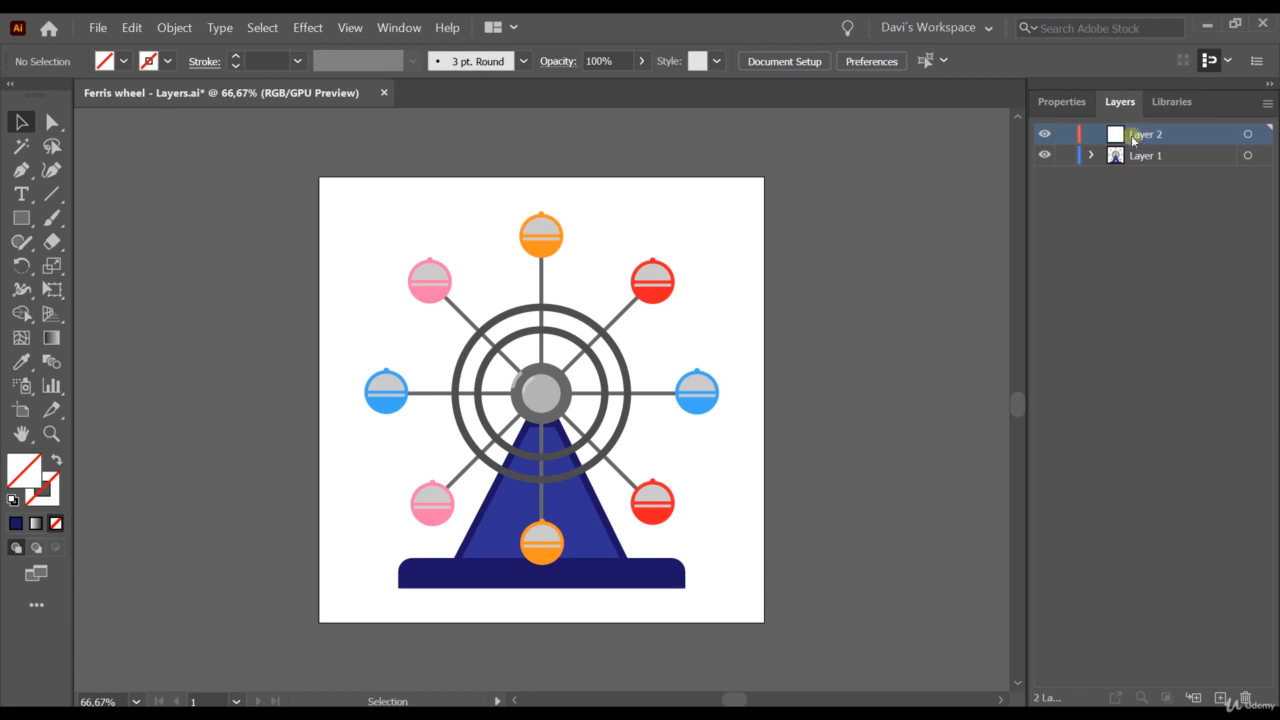
left_click(1219, 697)
left_click(1219, 697)
left_click(1219, 697)
left_click(1219, 697)
left_click(1219, 697)
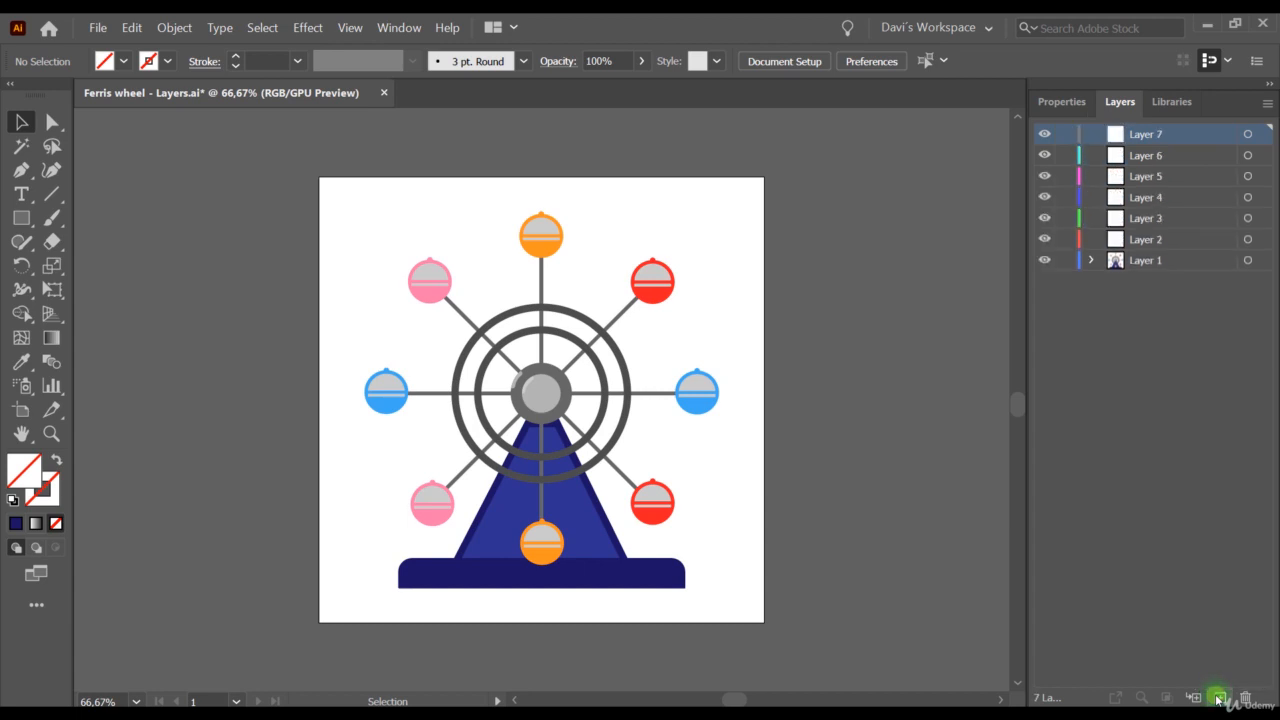
left_click(1219, 697)
left_click(1219, 697)
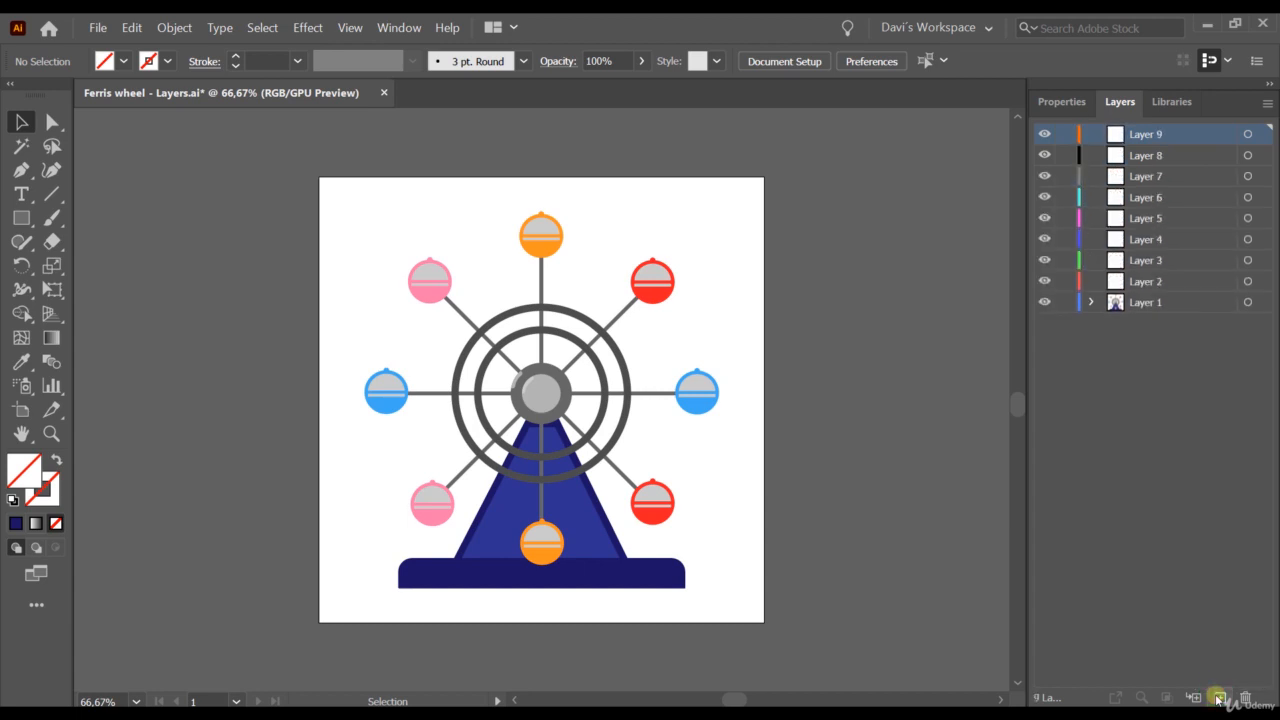
left_click(1219, 697)
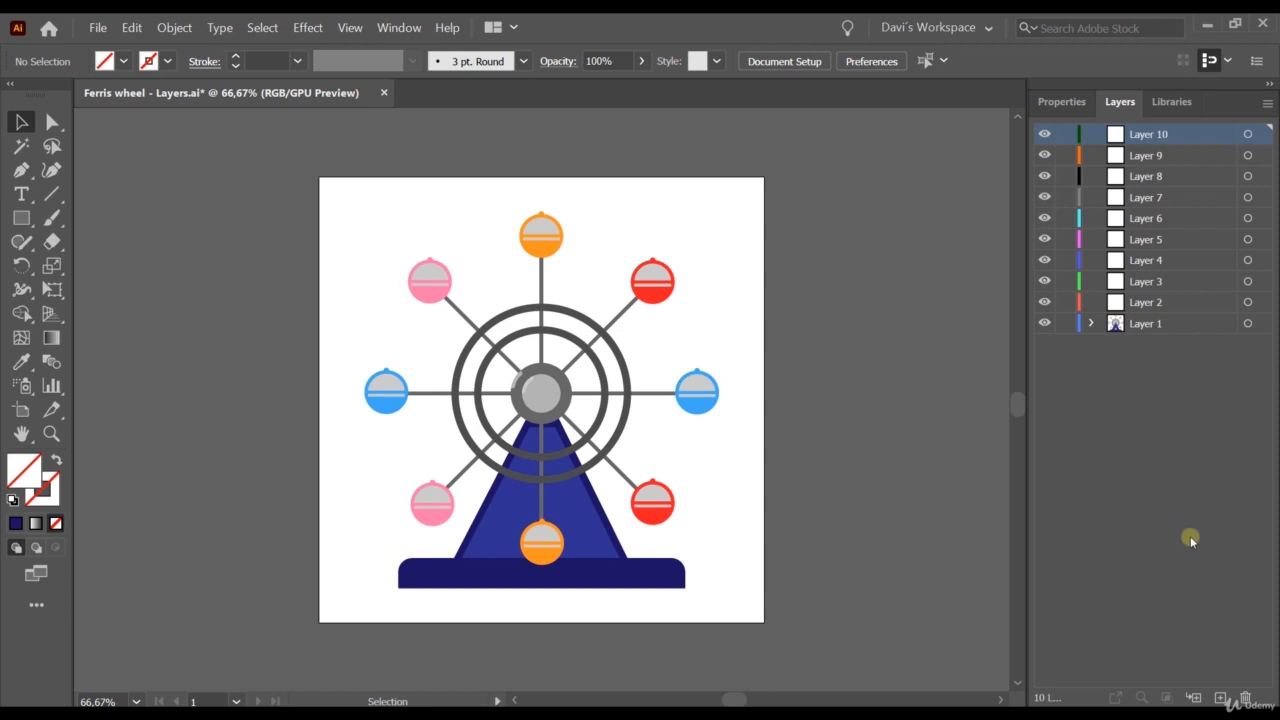
- Add and delete an extra layer above Layer 10, and add and delete a sublayer inside Layer 10
left_click(1219, 697)
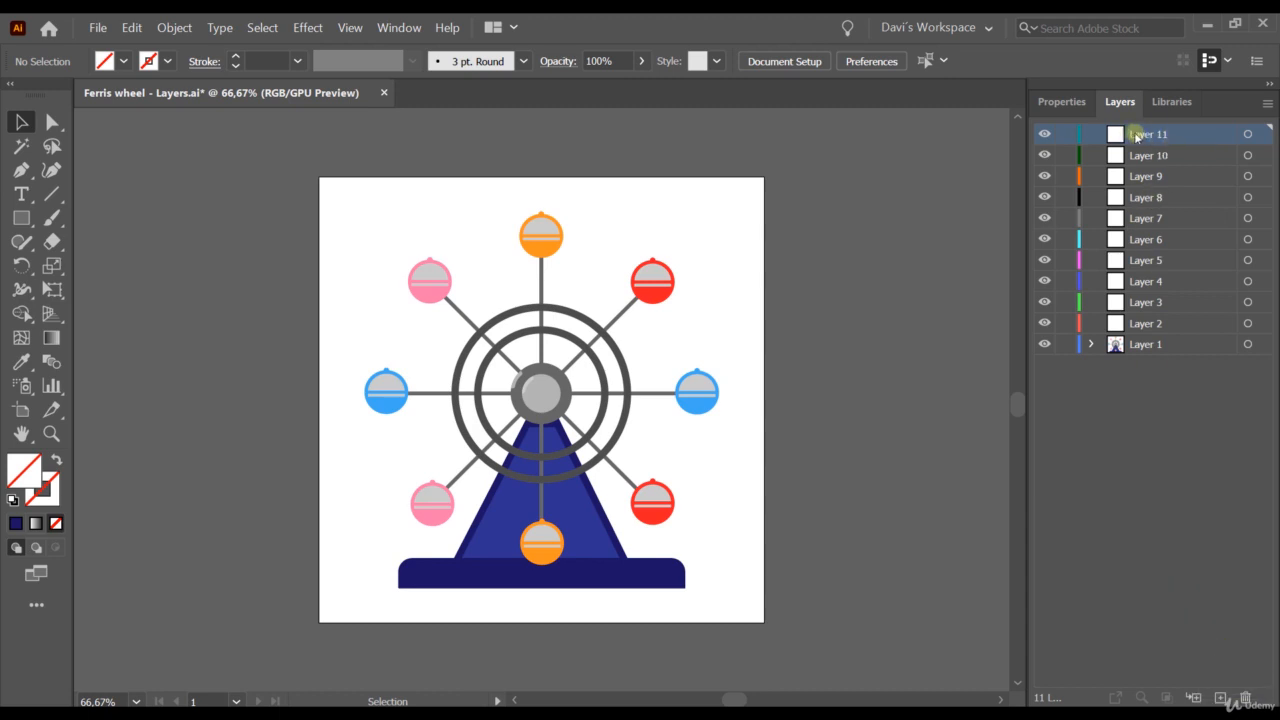
left_click(1245, 698)
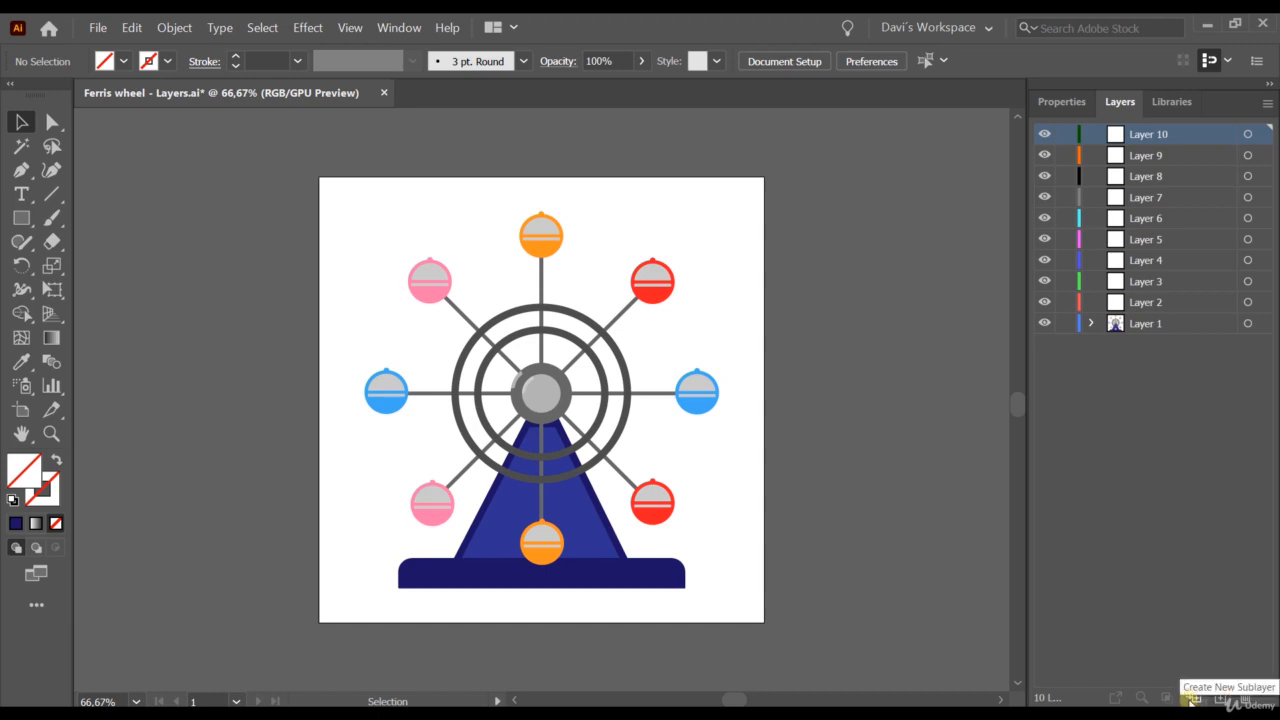
left_click(1193, 698)
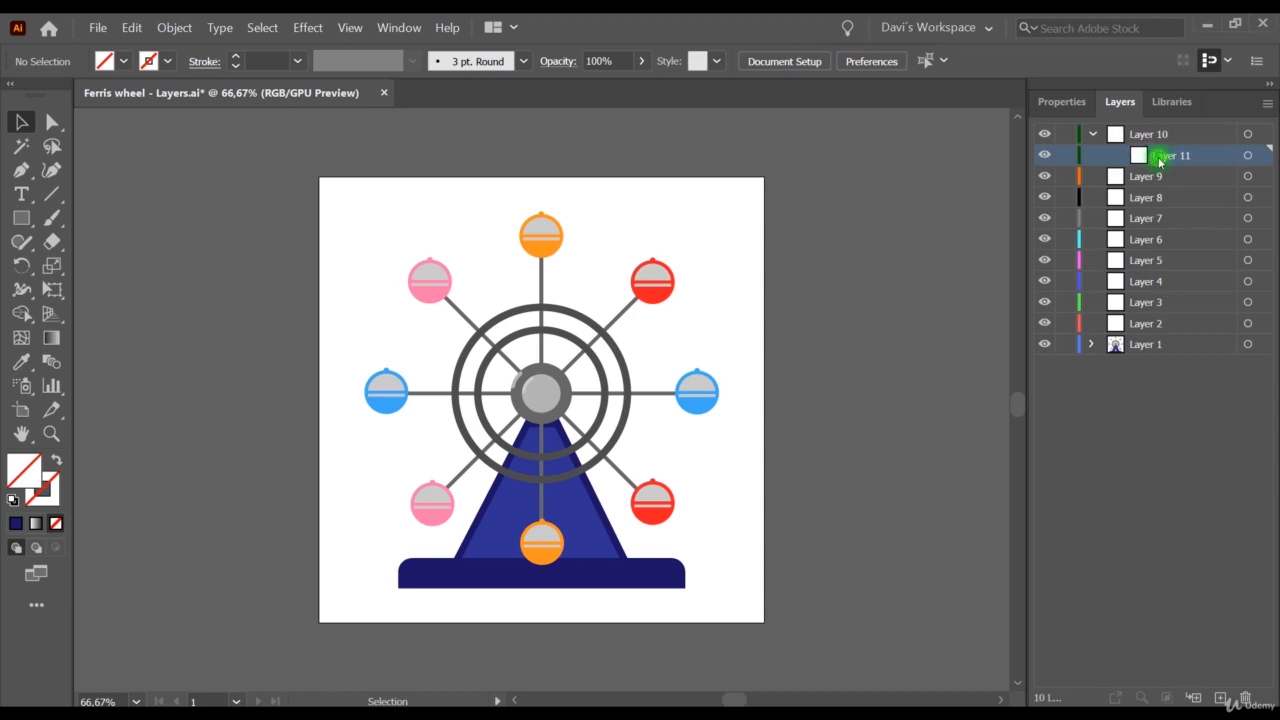
left_click(1245, 697)
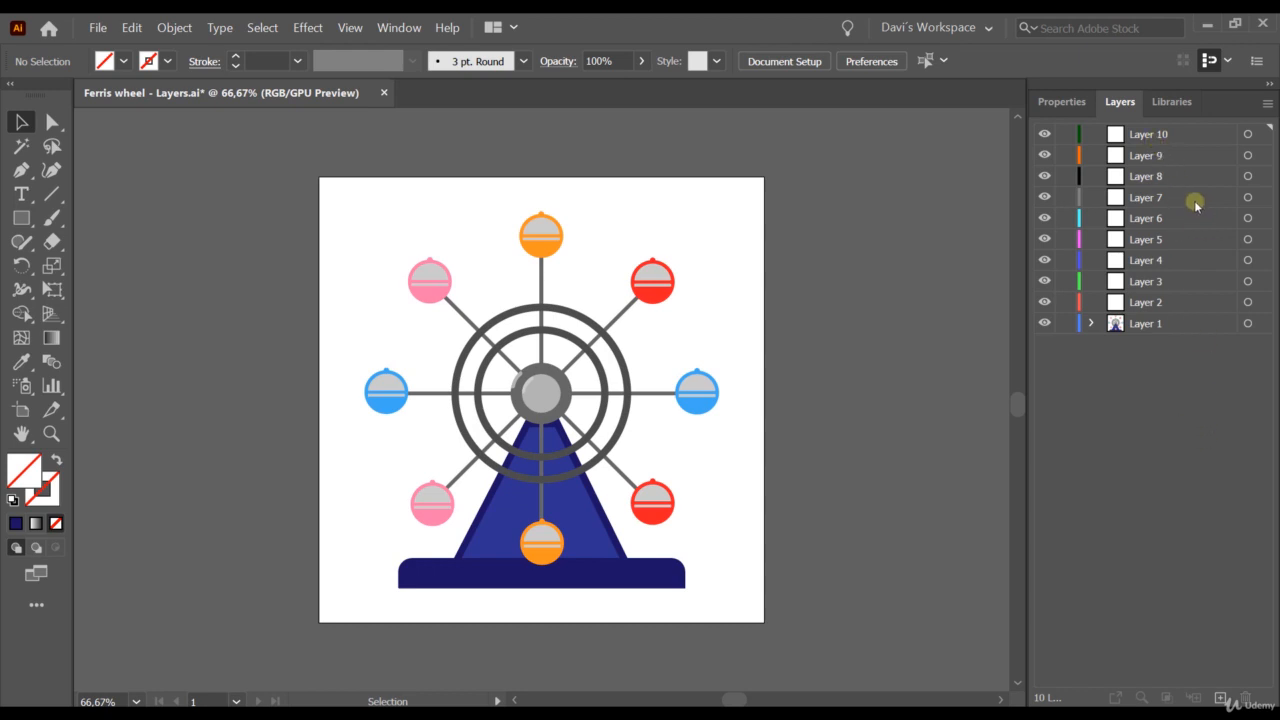
- Delete Layers 7 to 10 together and add four new empty layers in their place
left_click(1155, 143)
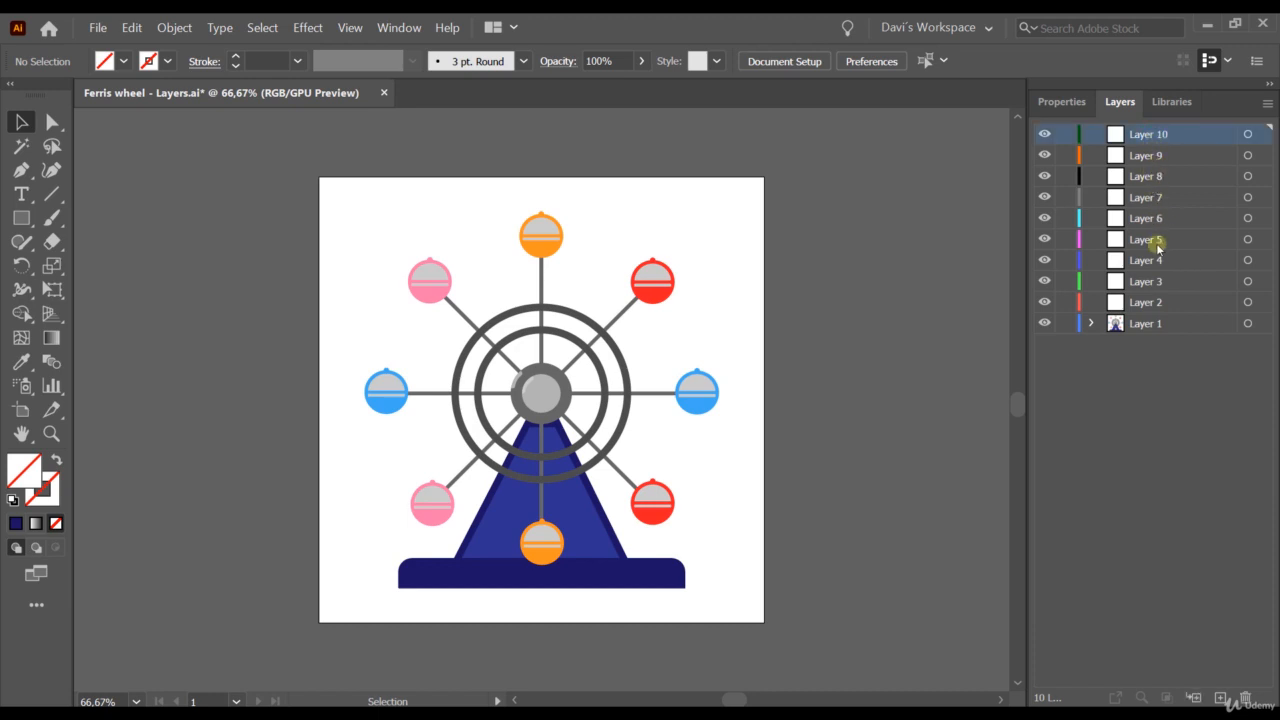
left_click(1158, 158, "shift")
left_click(1157, 182, "shift")
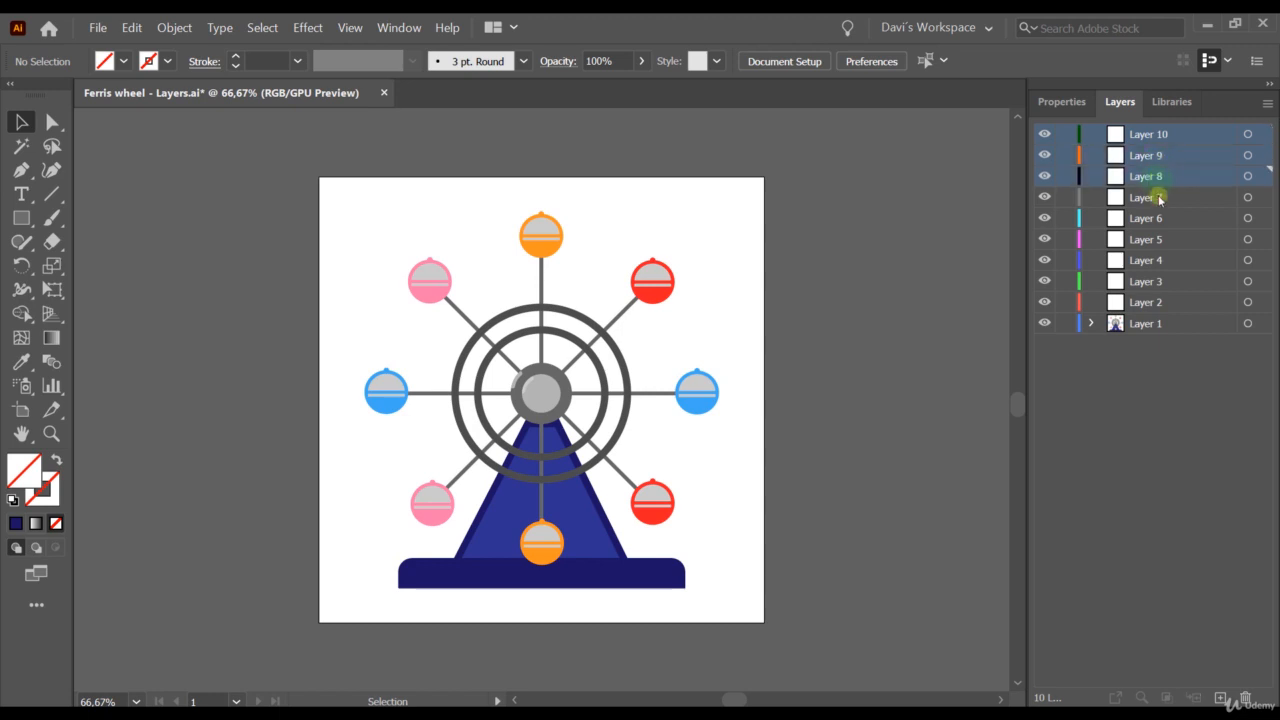
left_click(1159, 199, "shift")
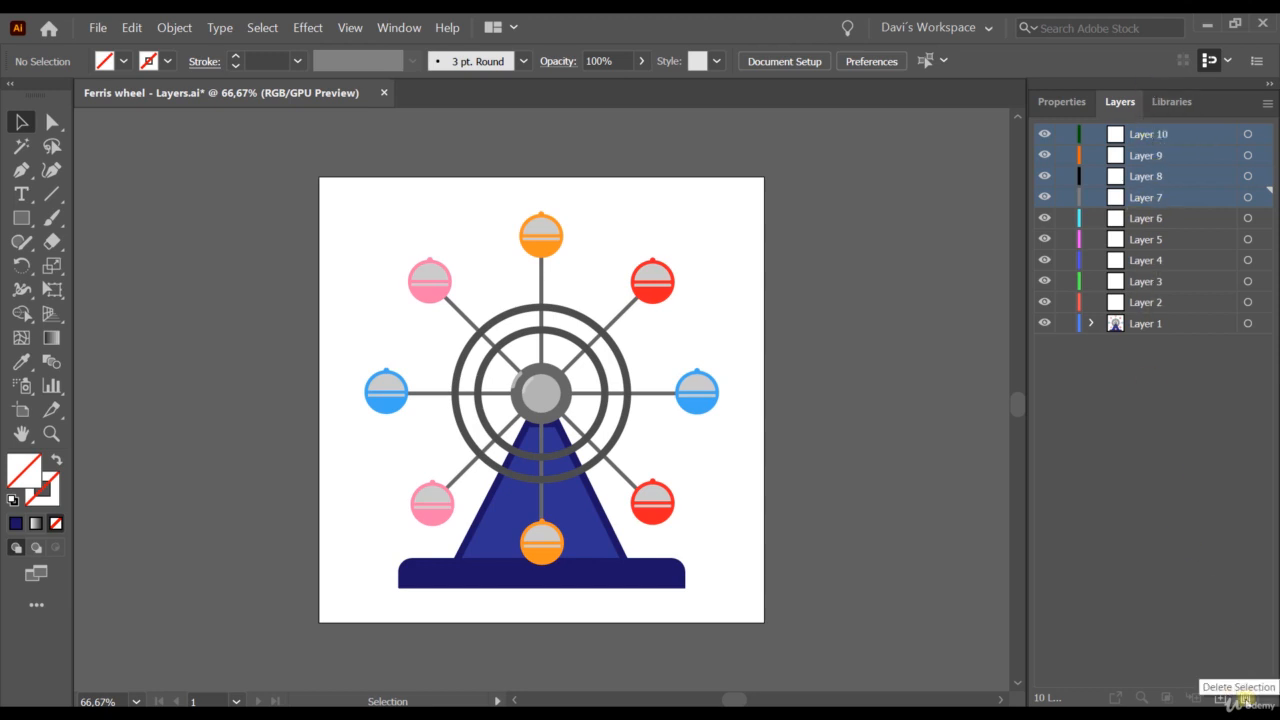
left_click(1245, 698)
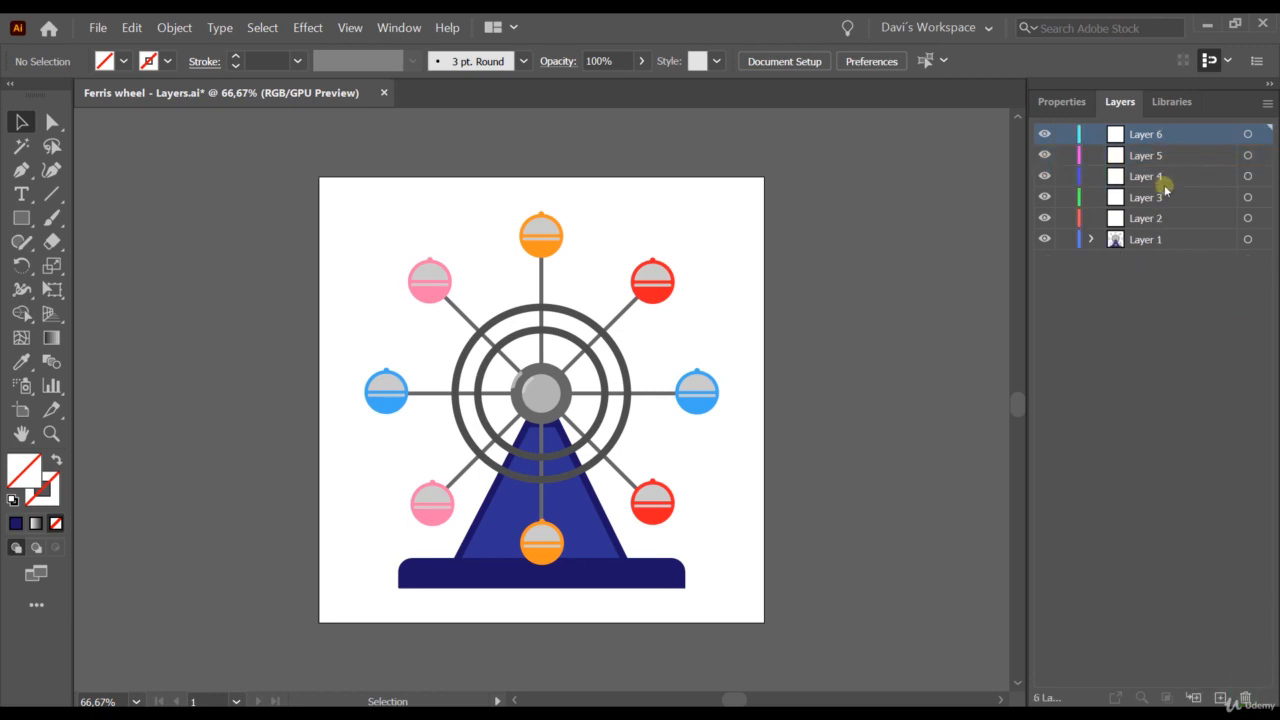
left_click(1221, 698)
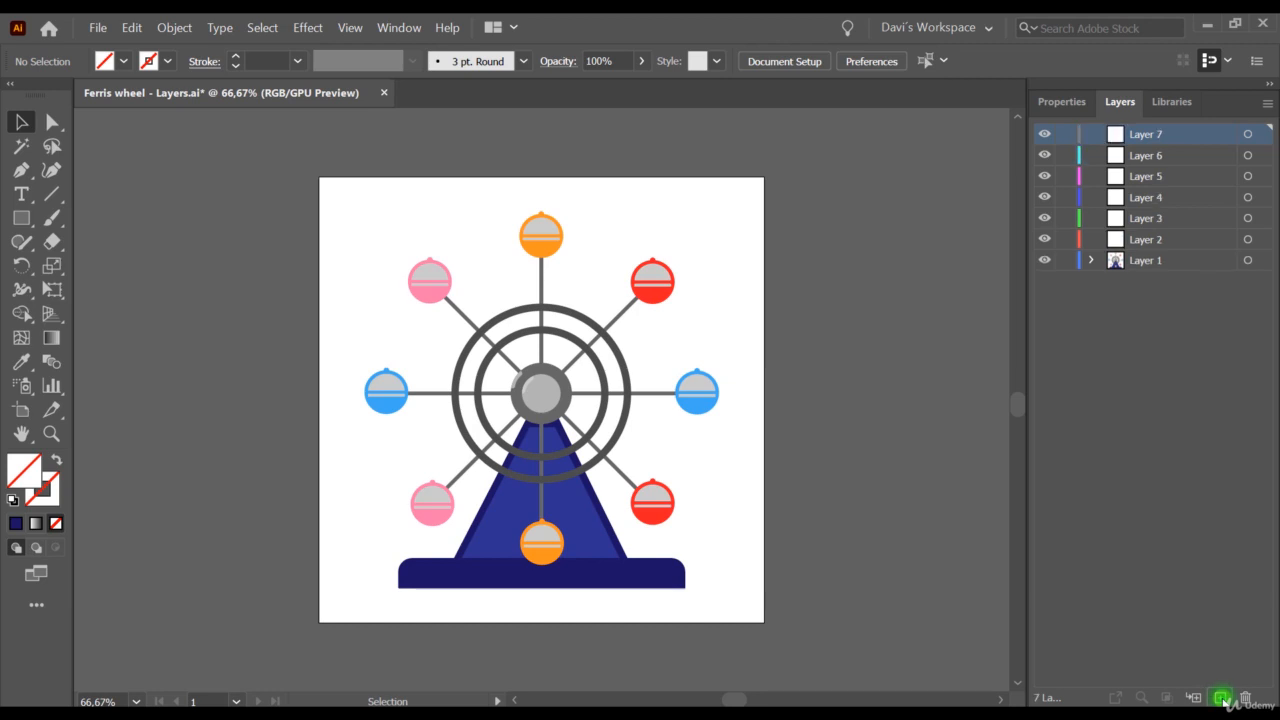
left_click(1221, 698)
left_click(1221, 698)
left_click(1221, 698)
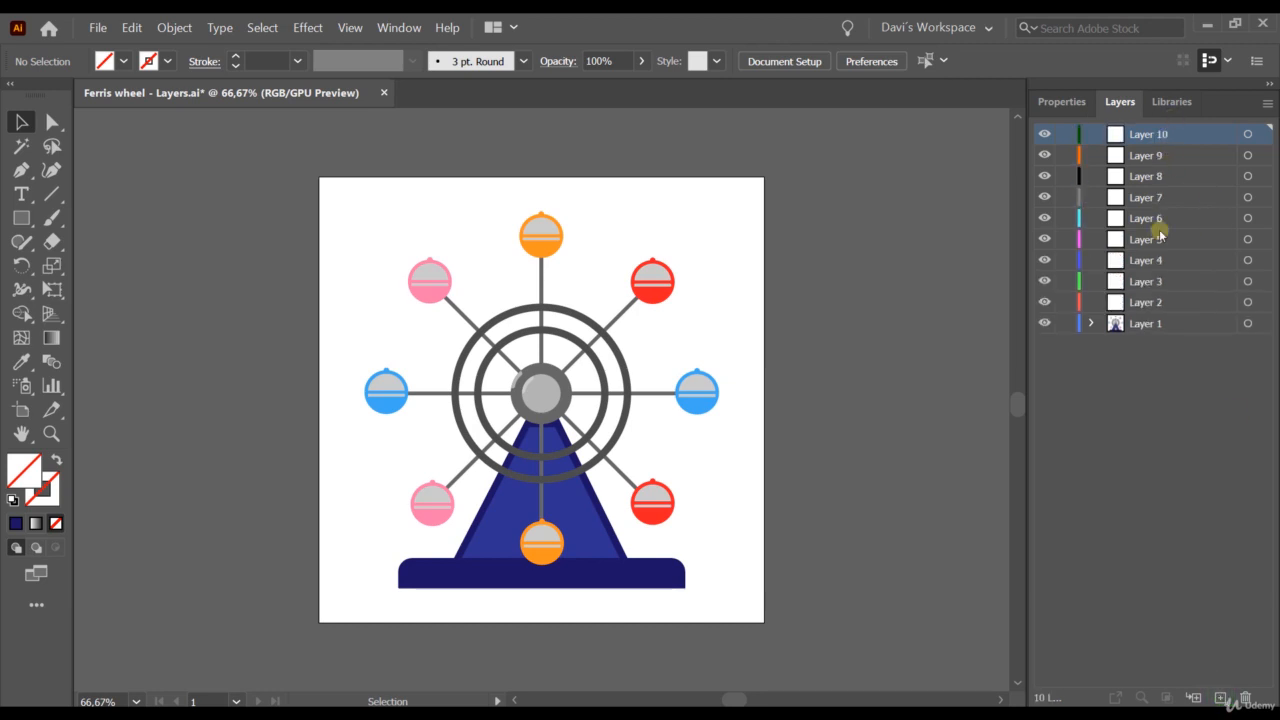
- Rename Layer 1, which holds the artwork, as Structure
left_click(1157, 326)
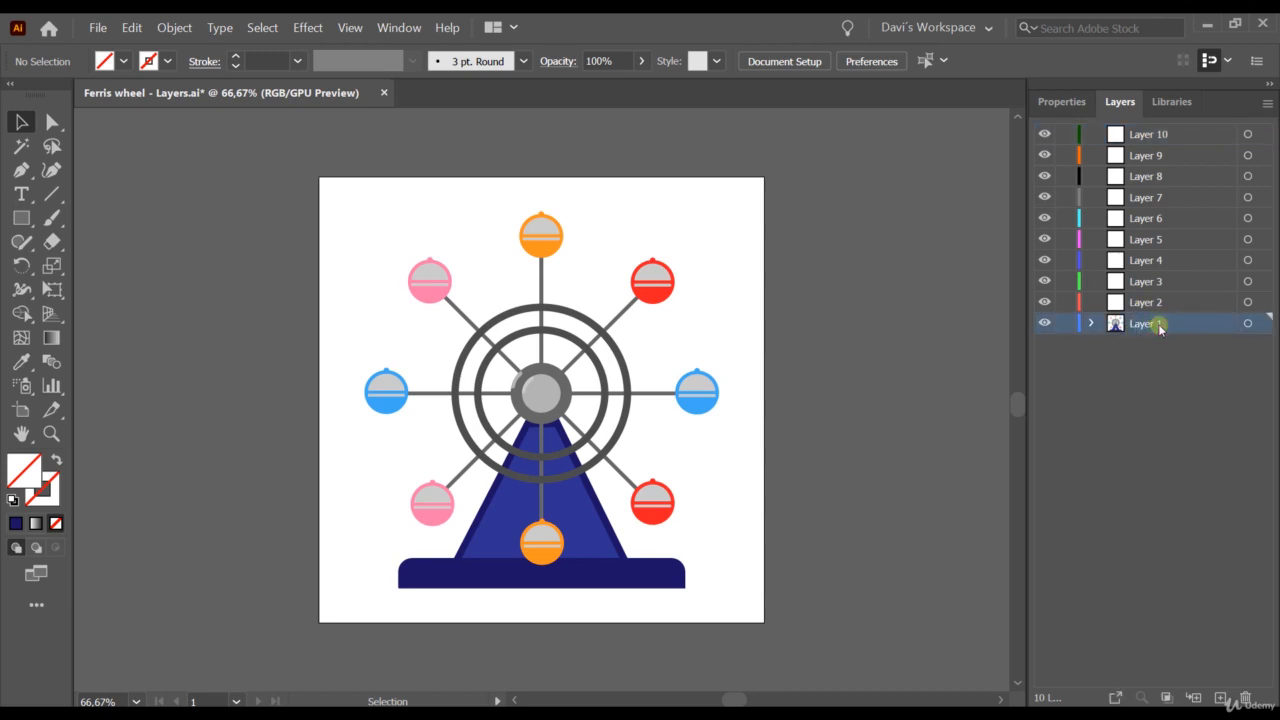
double_click(1157, 325)
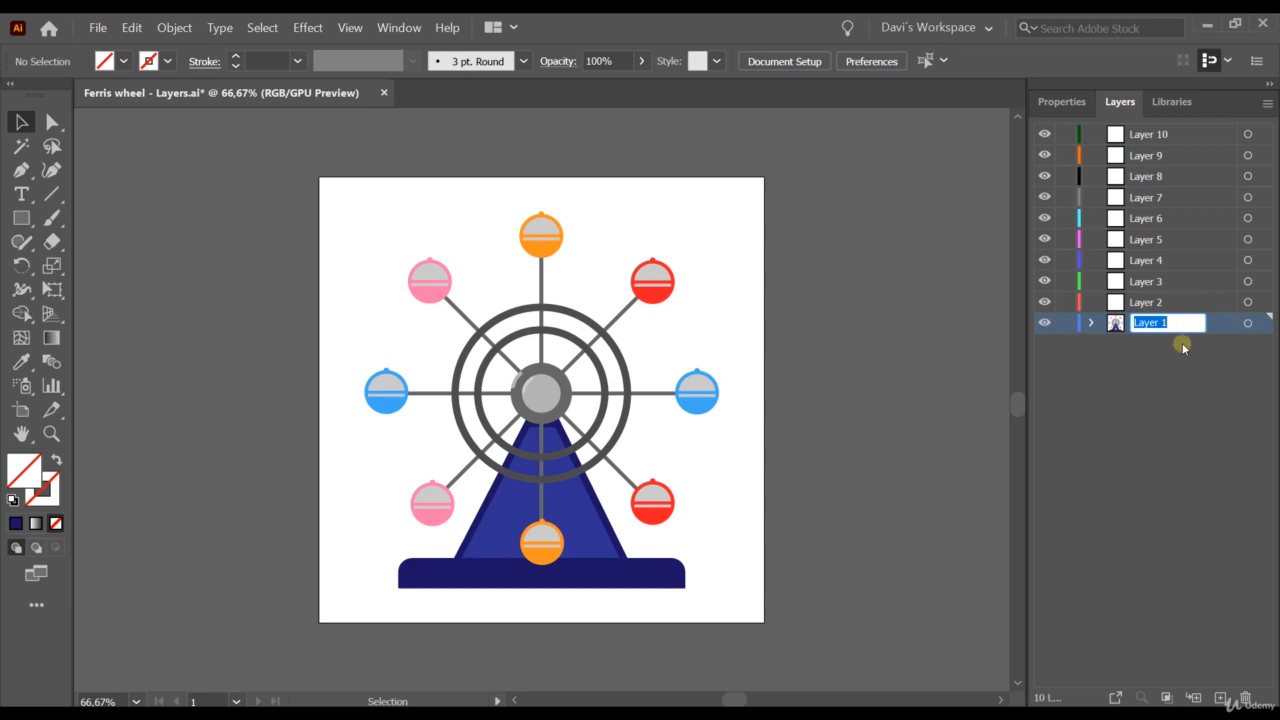
type("Laye")
type("truc")
type("ture")
left_click(1178, 378)
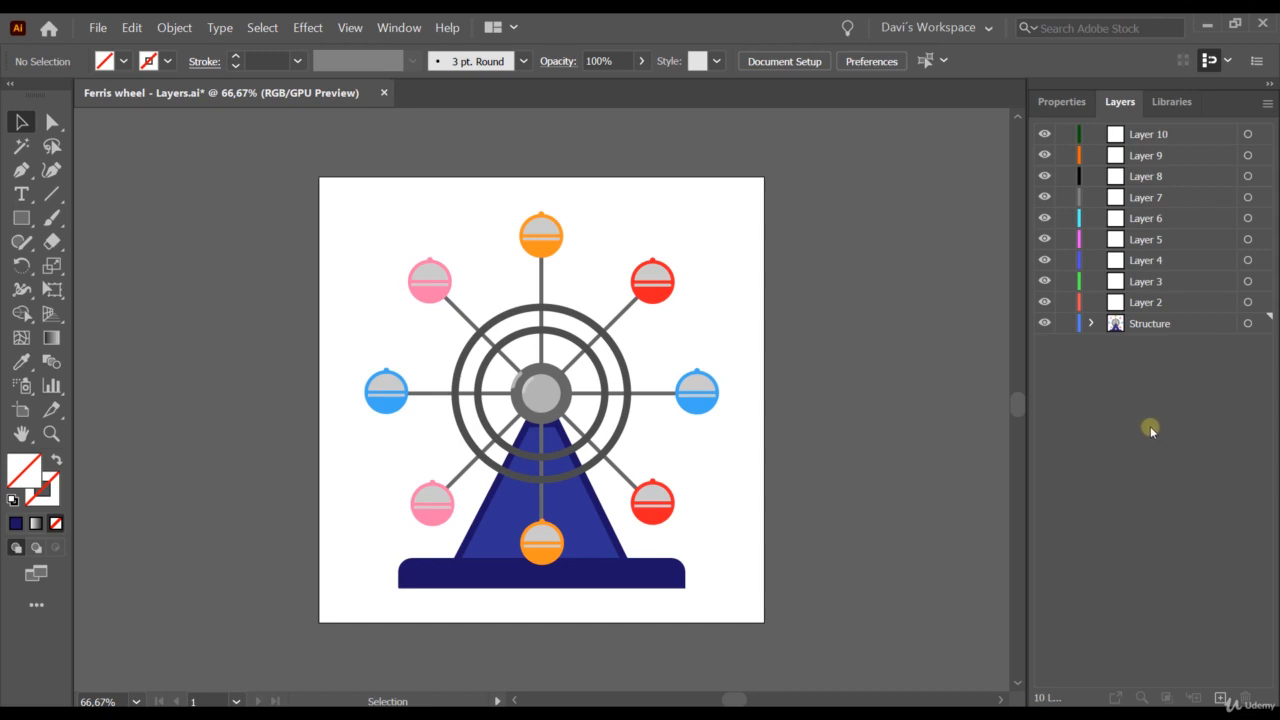
- Rename Layer 2 as Wheel
left_click(1158, 305)
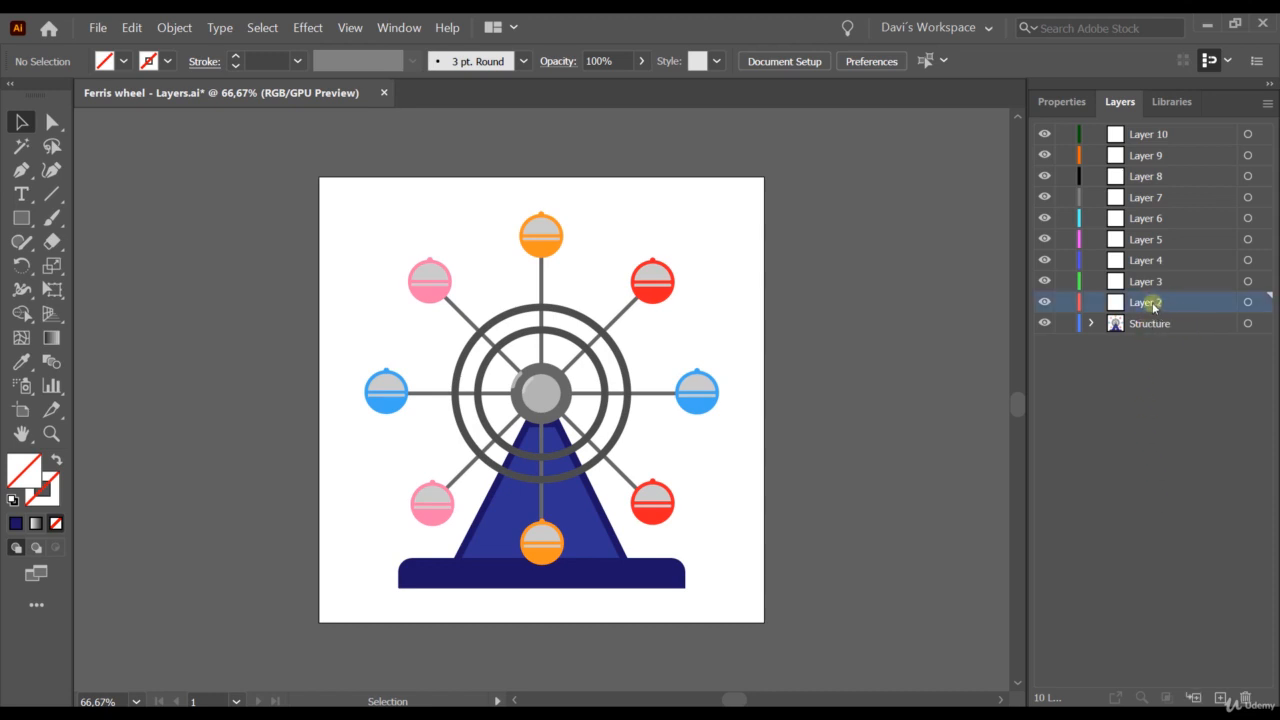
double_click(1154, 305)
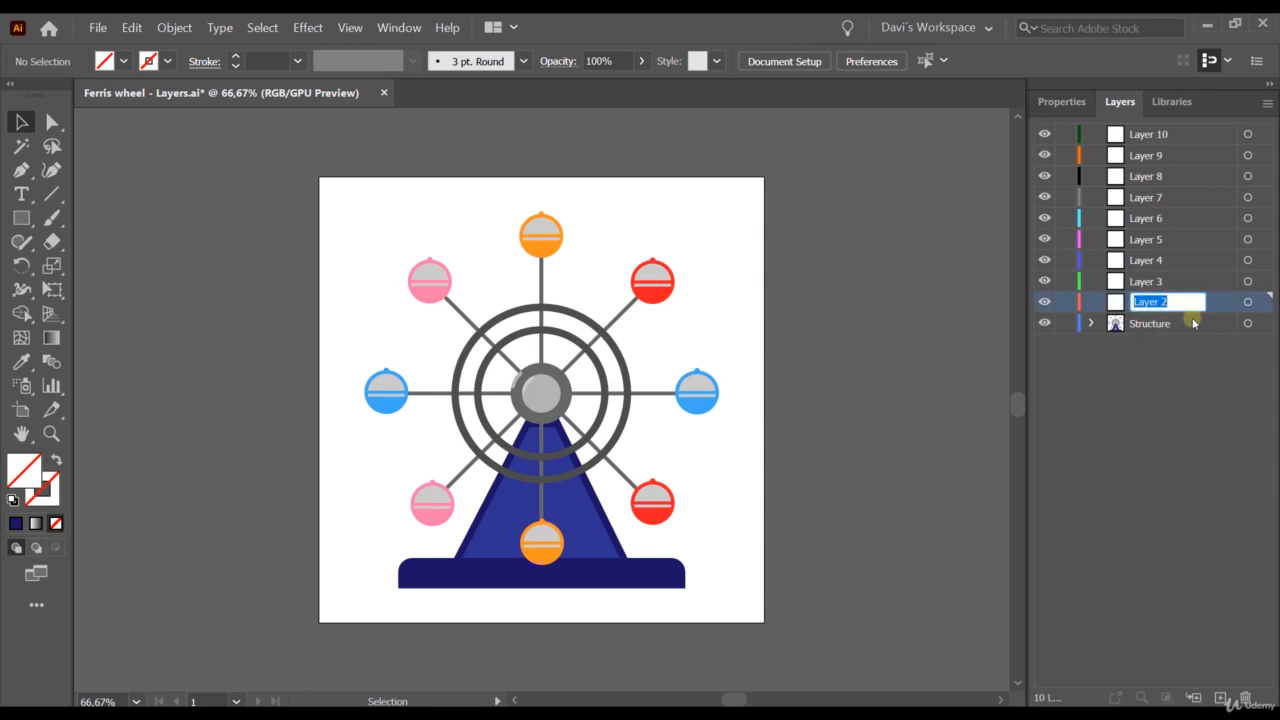
key("BackSpace")
type("Wheel")
key("Return")
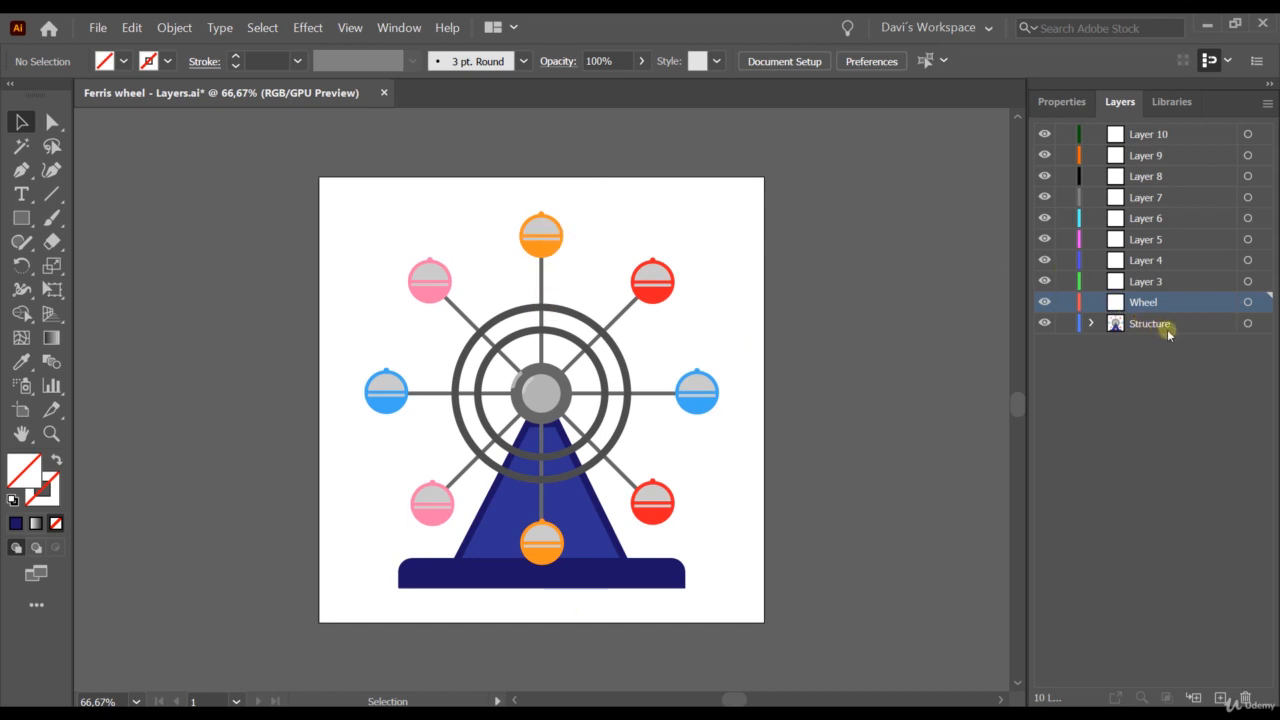
- Rename Layer 3 as blue cabin 1 and Layer 4 as blue cabin 2
left_click(1158, 282)
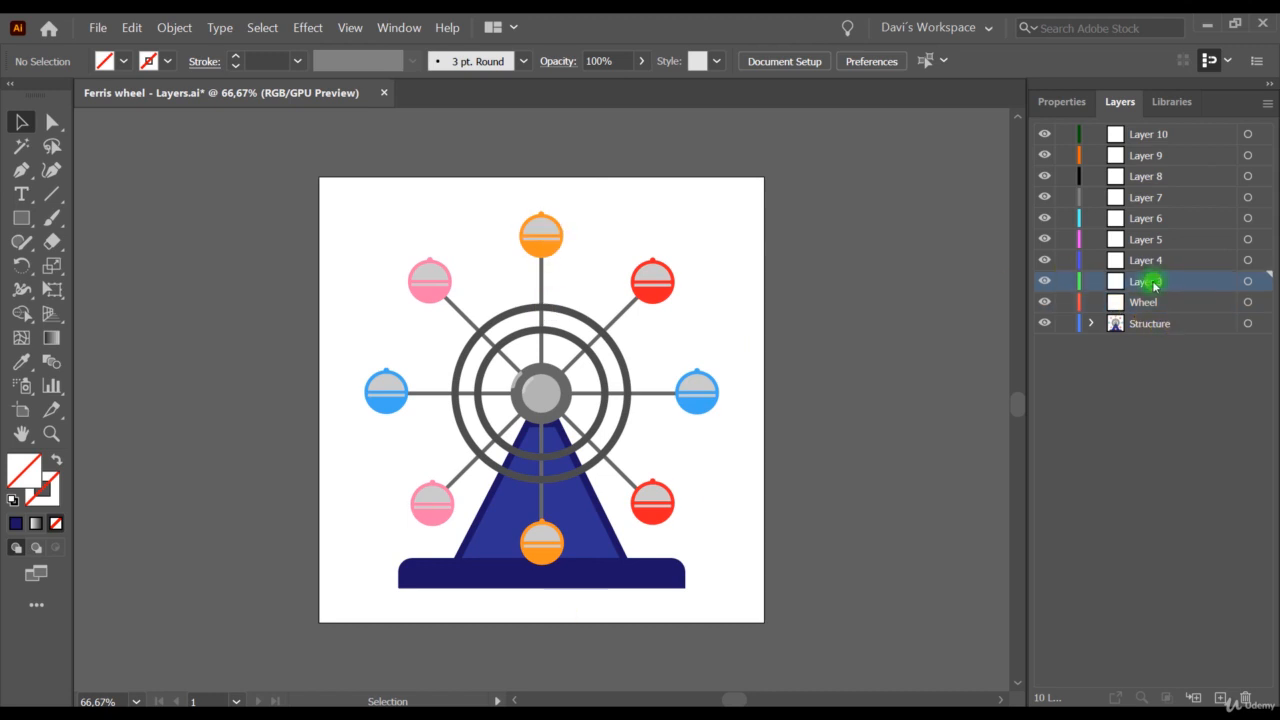
double_click(1158, 282)
type("cab")
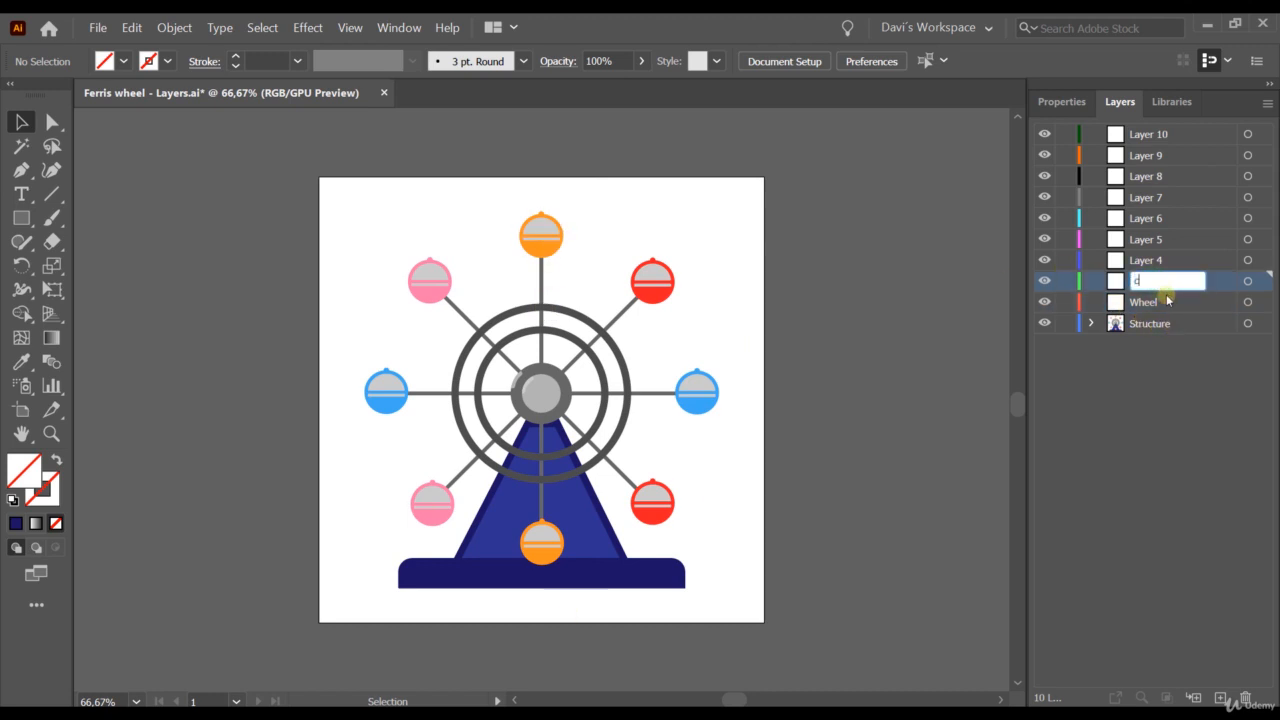
key("BackSpace")
key("BackSpace")
type("bin 1")
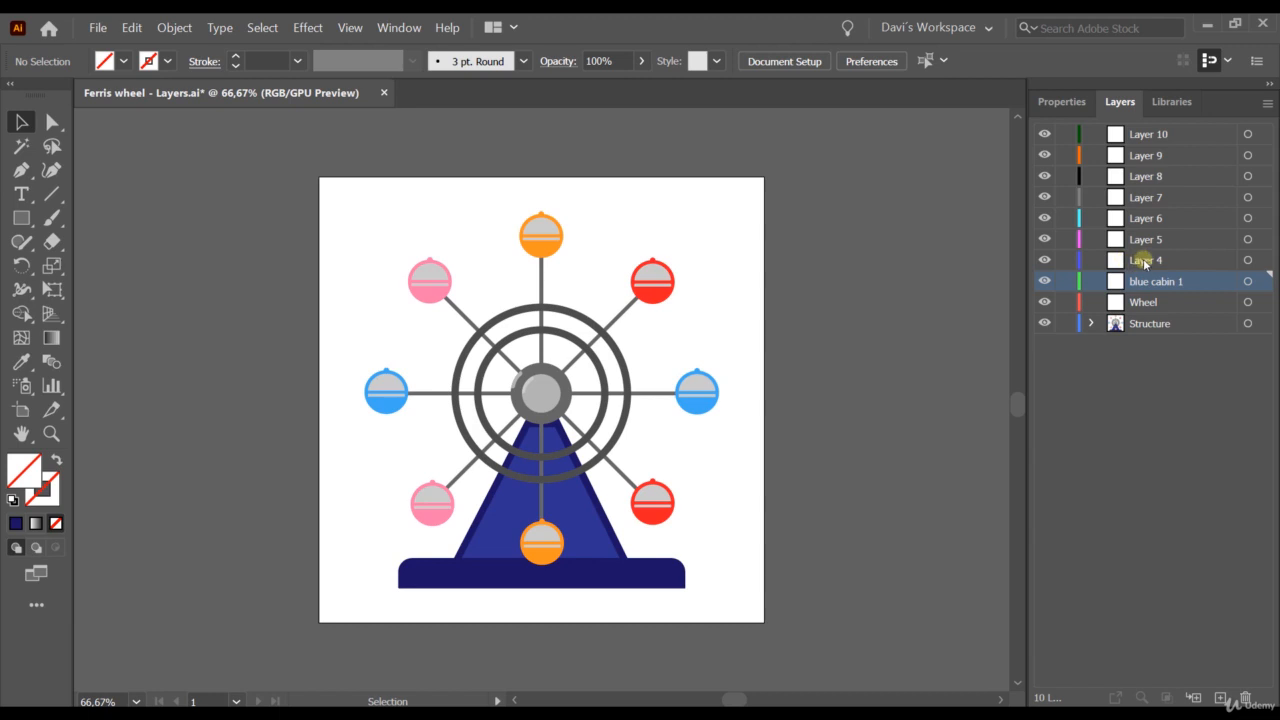
double_click(1143, 259)
type("b")
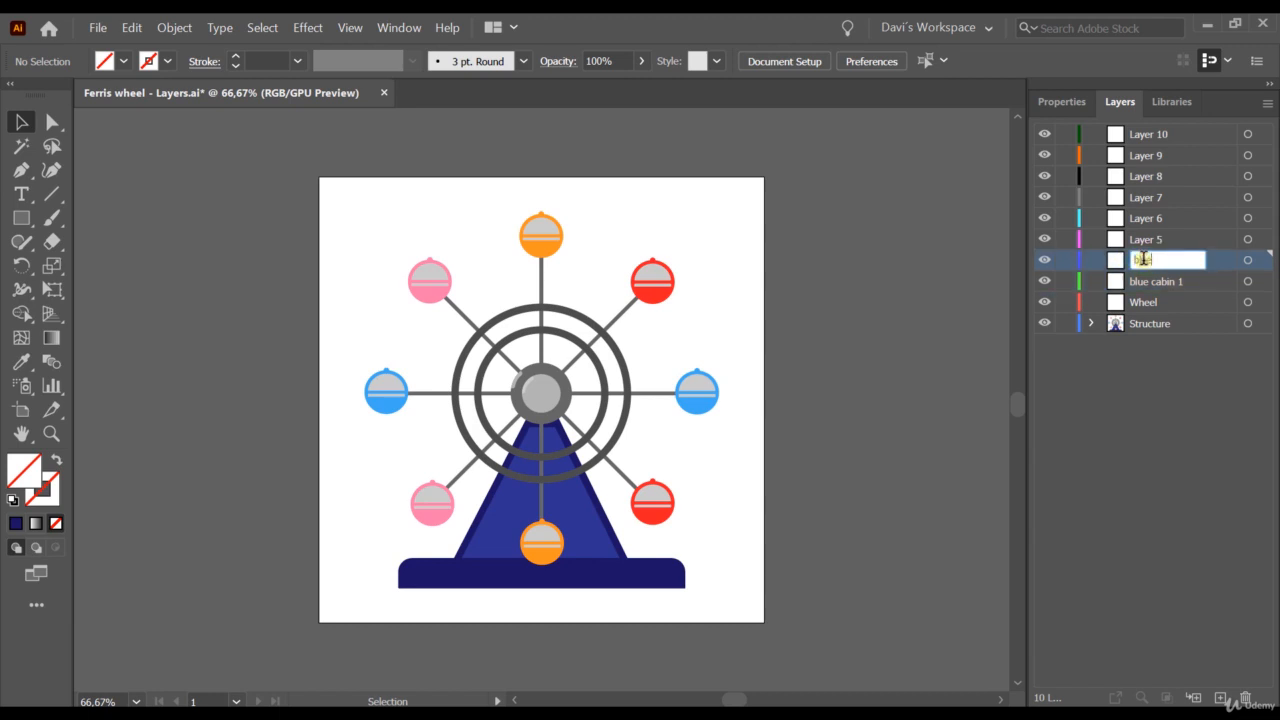
type("lue cabin 2")
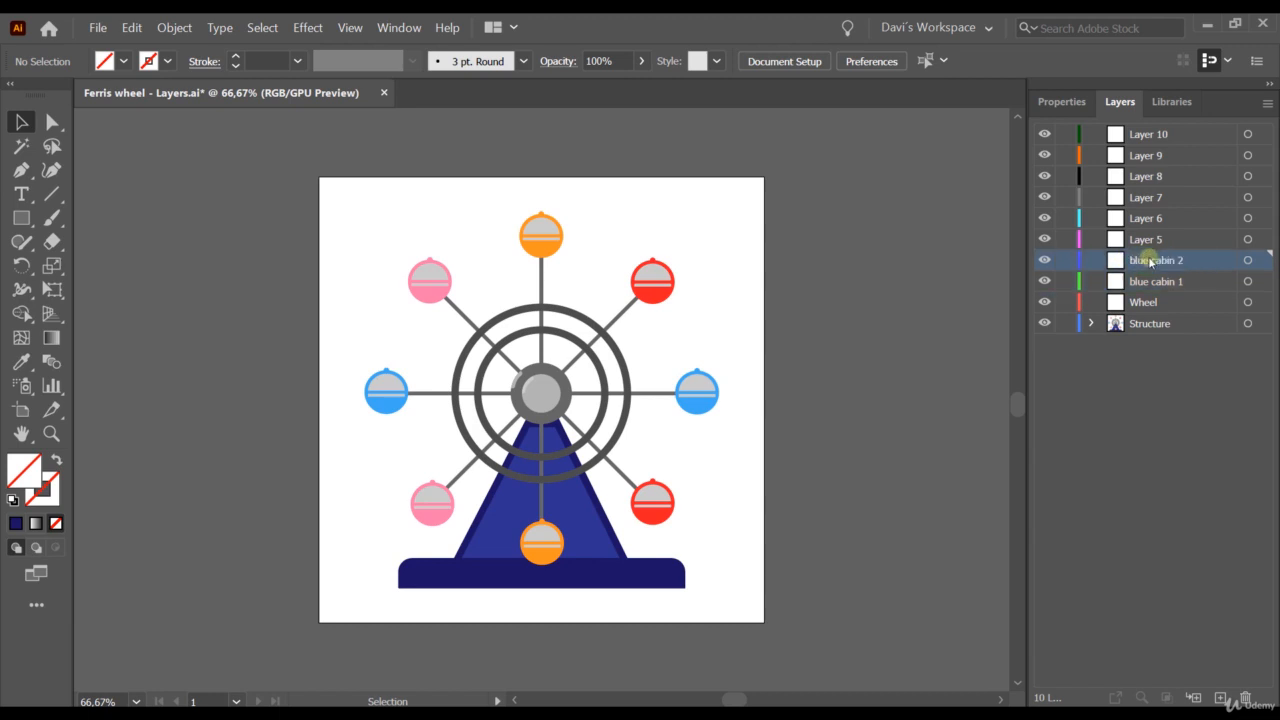
key("Return")
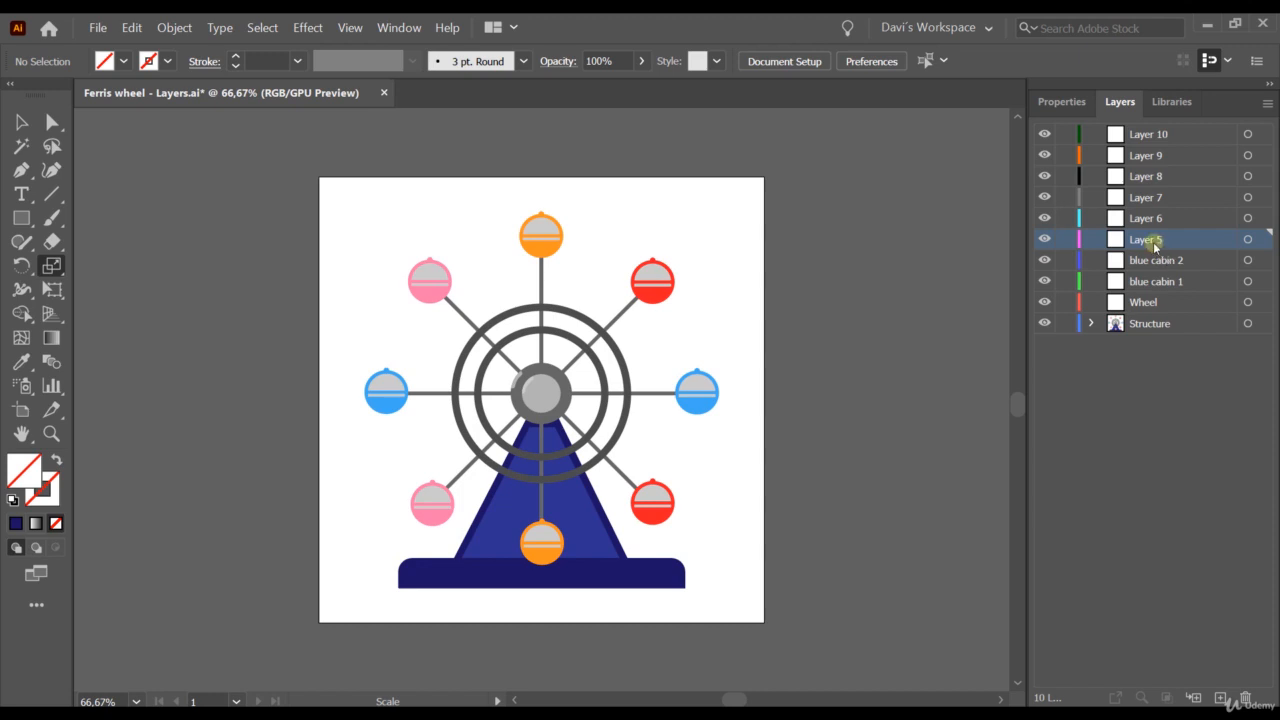
- Rename Layer 5 as red cabin 1 and Layer 6 as red cabin 2
double_click(1148, 240)
type("red")
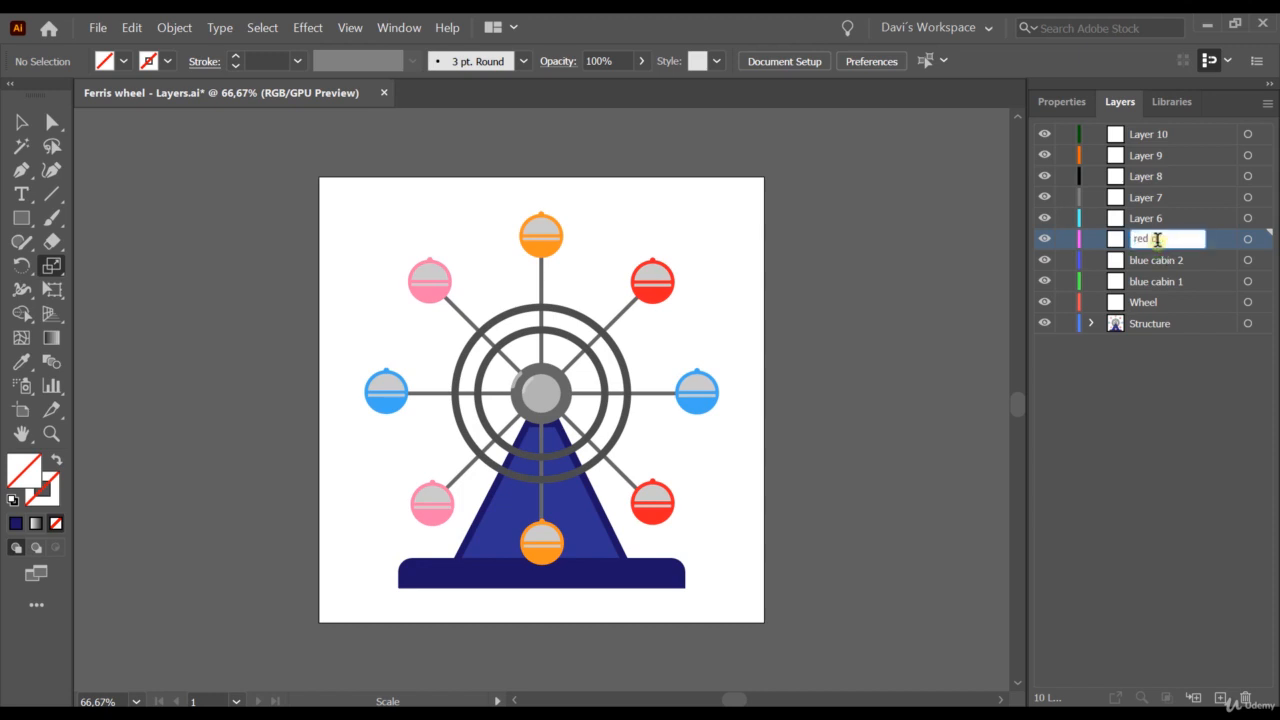
type(" cabin 1")
key("Return")
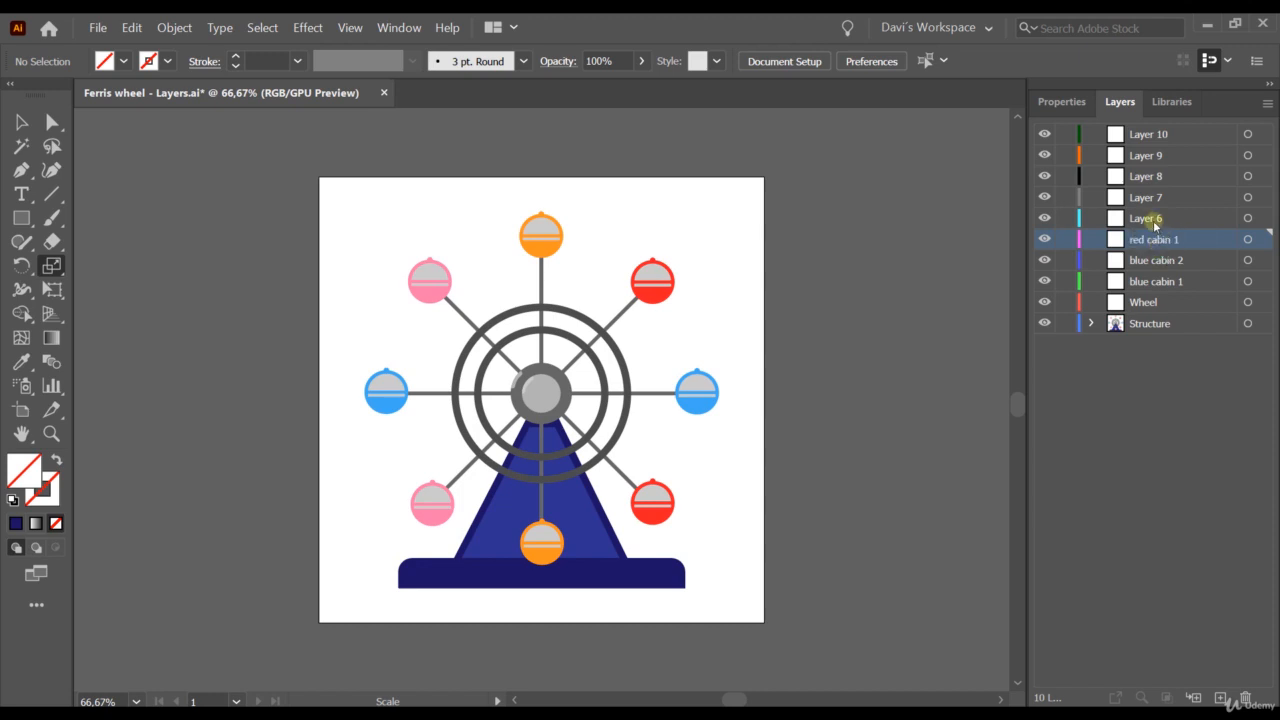
double_click(1145, 217)
type("red ca")
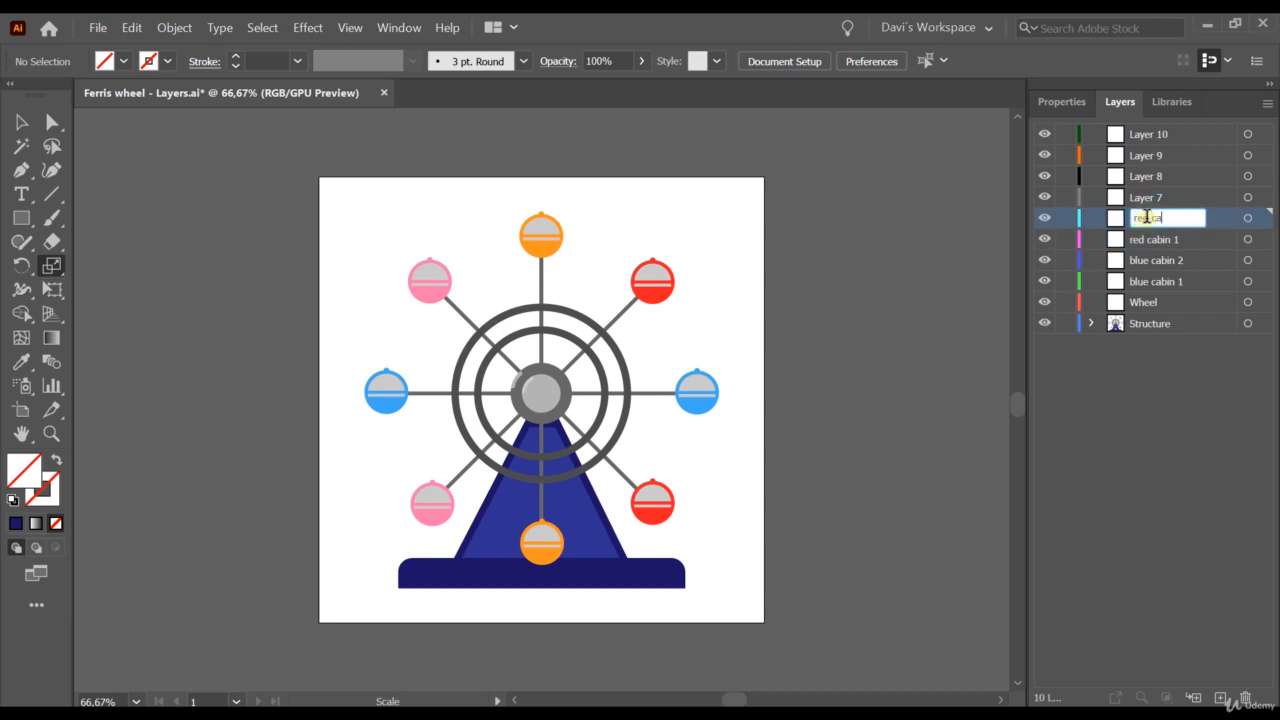
type("bin 2")
key("Return")
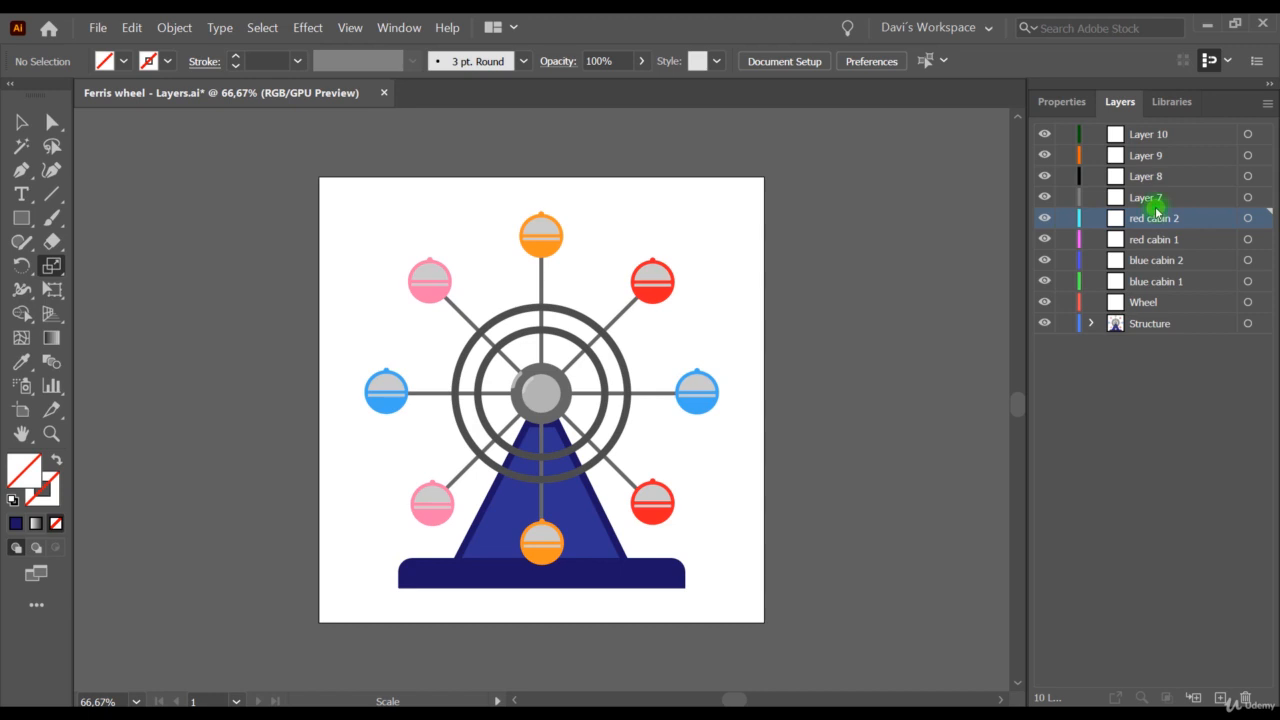
- Rename Layer 7 as pink cabin 1 and Layer 8 as pink cabin 2
left_click(1151, 197)
double_click(1151, 197)
type("pri")
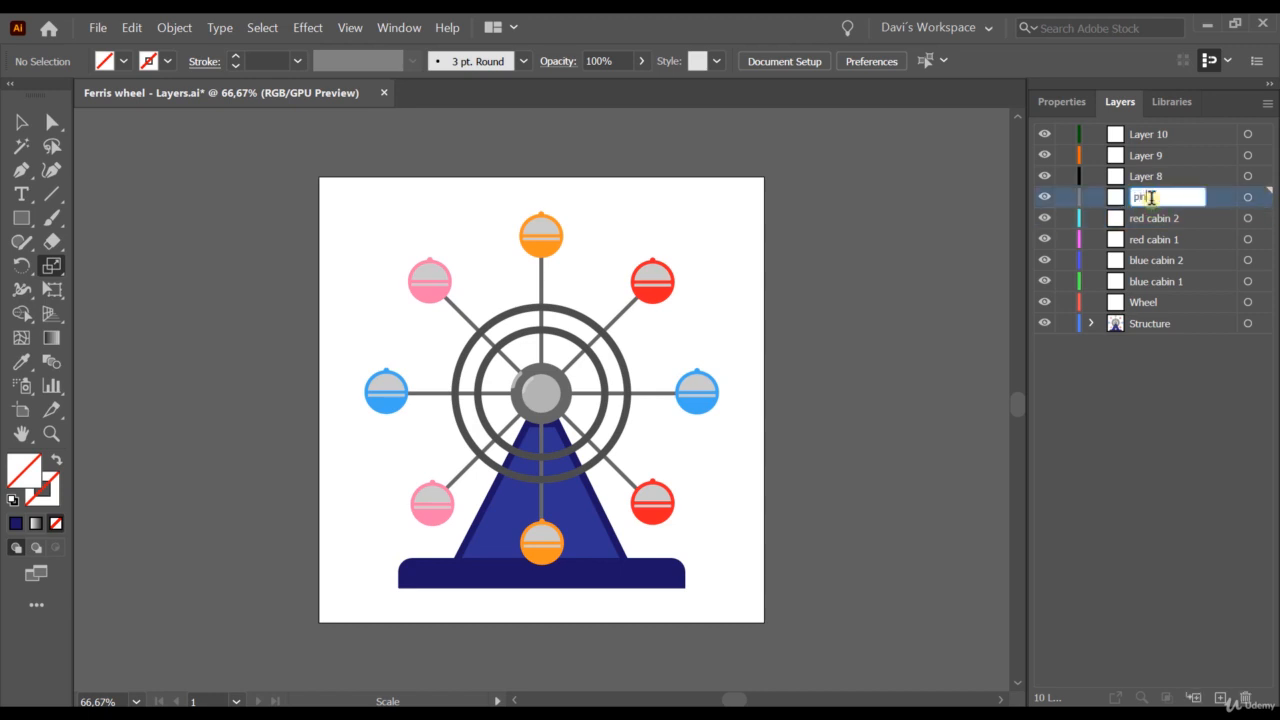
type("k cabin 1")
key("Return")
double_click(1150, 176)
type("p")
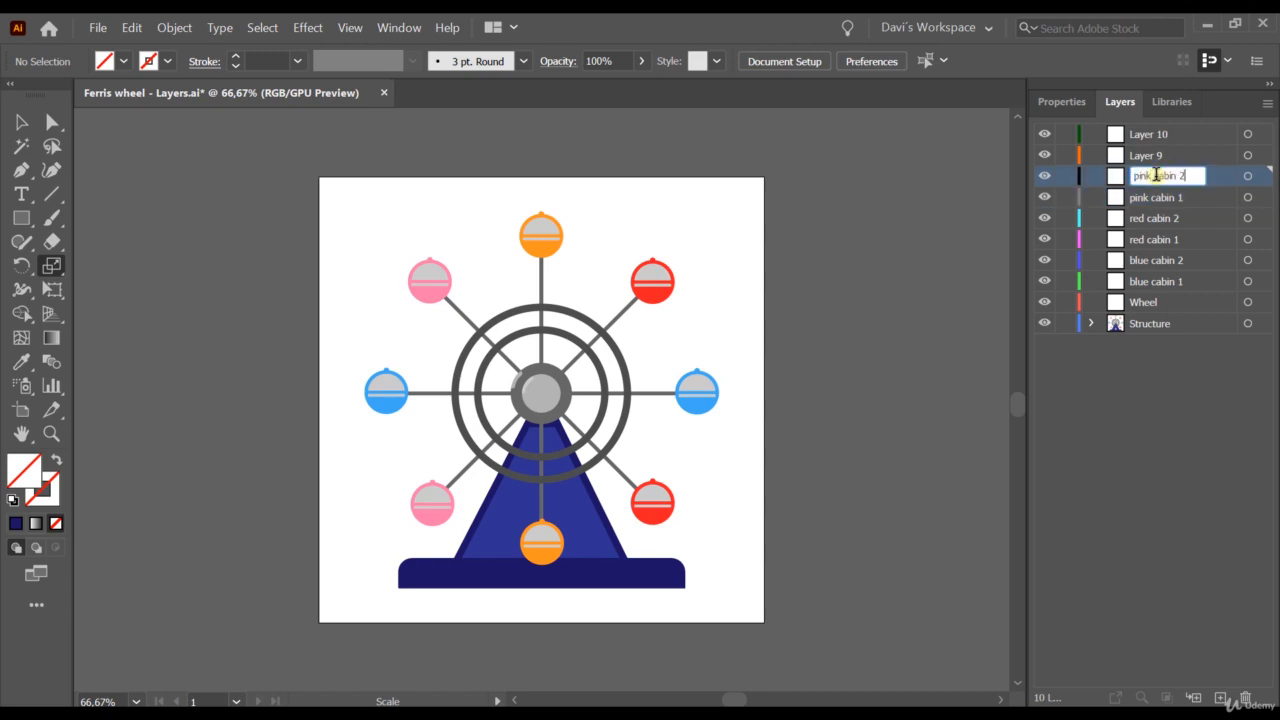
key("Return")
- Rename Layer 9 as orange cabin 1 and Layer 10 as orange cabin 2
double_click(1146, 155)
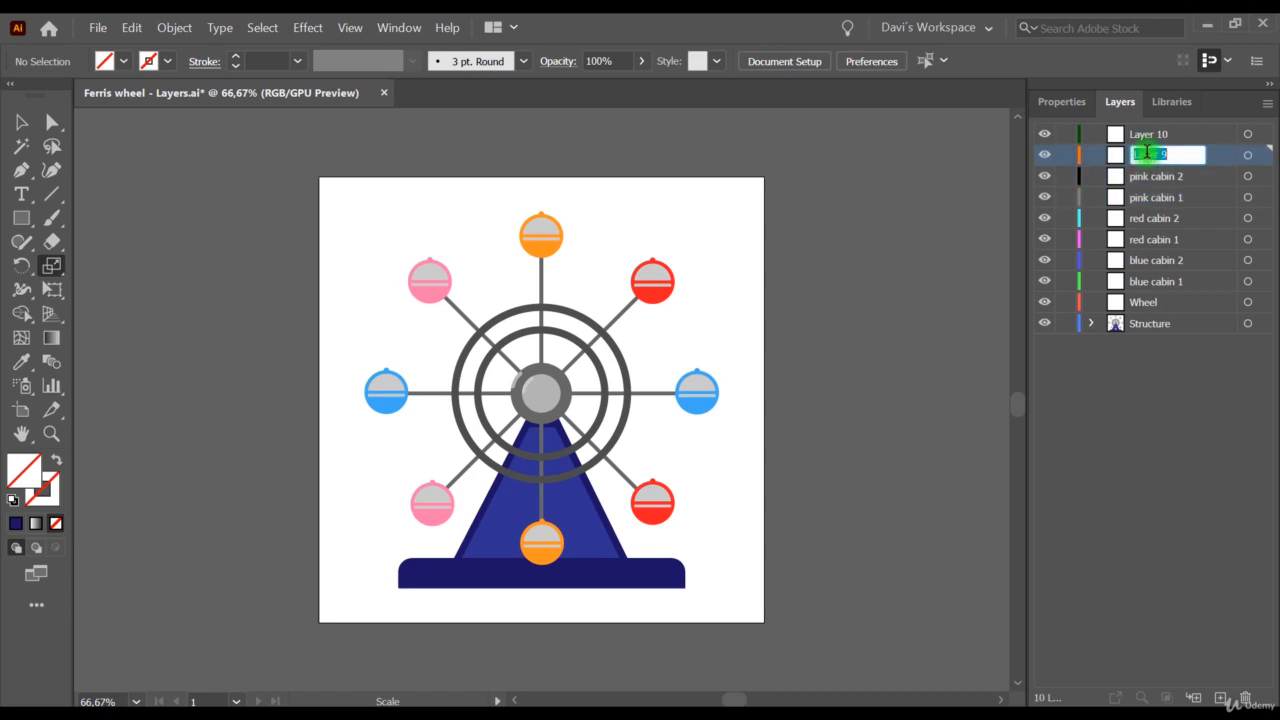
type("orange")
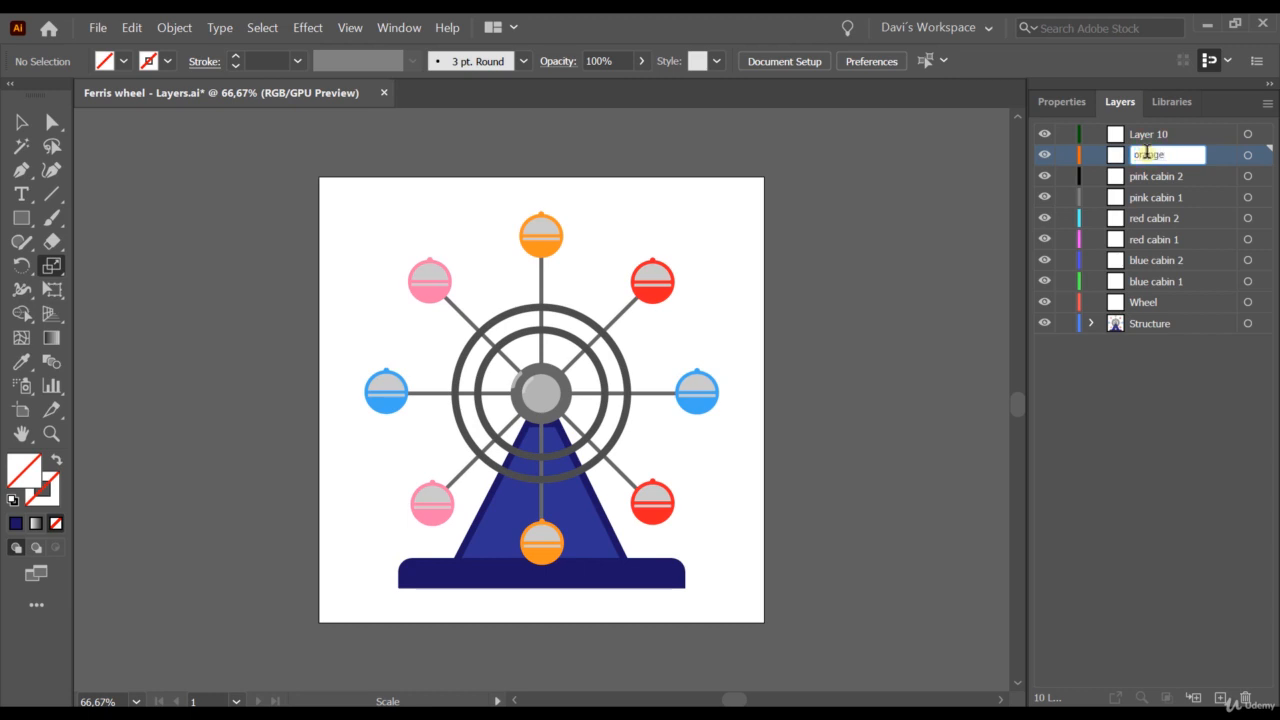
type(" cabin 1")
key("Return")
double_click(1150, 133)
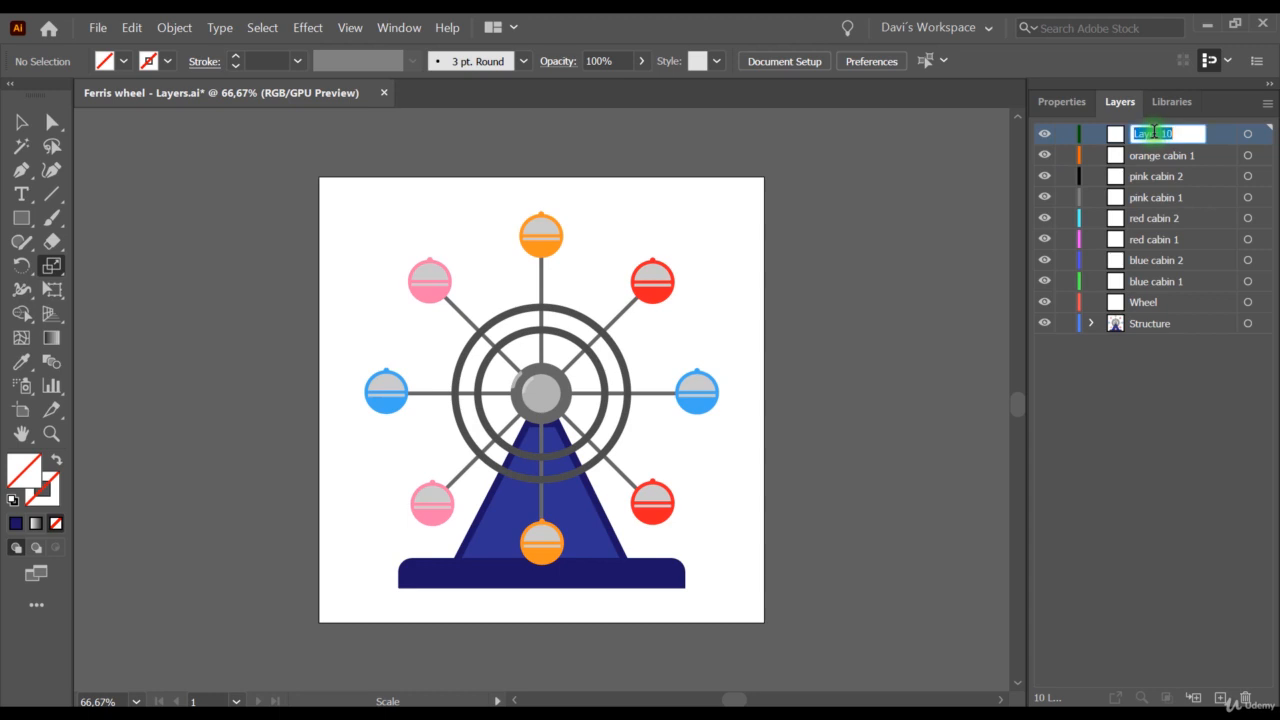
type("orange cabin 2")
key("Return")
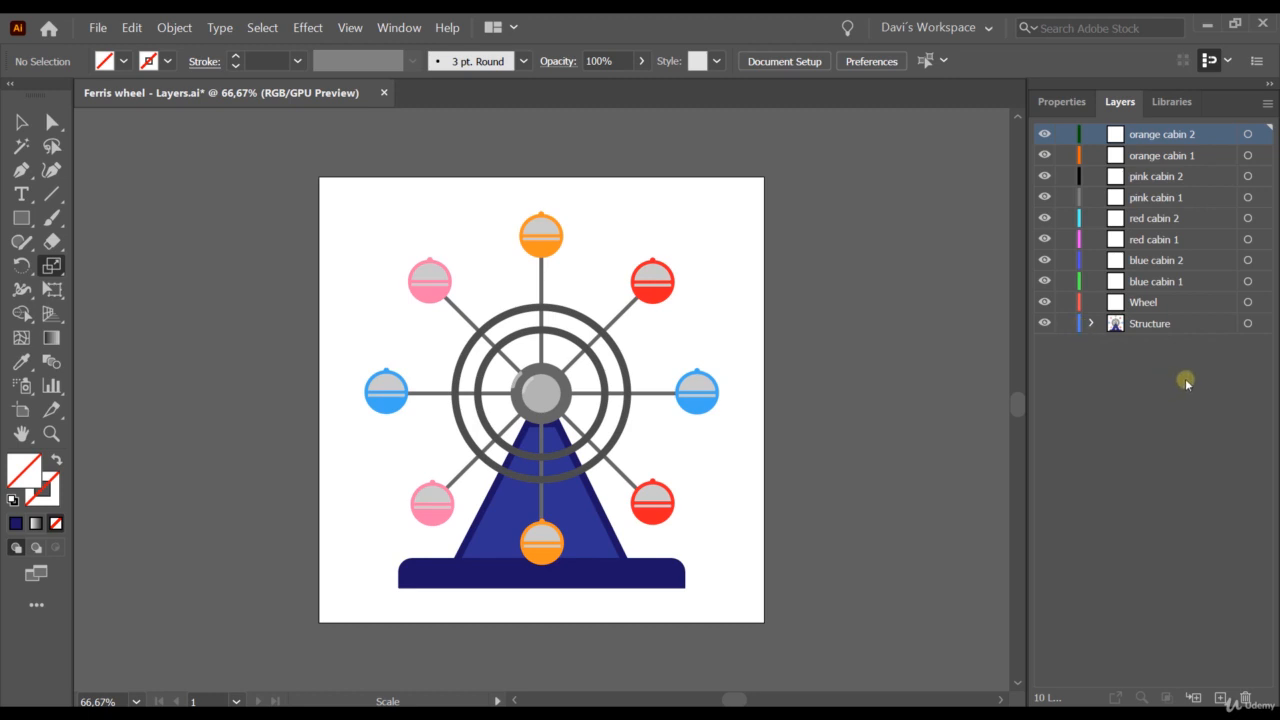
- Open the Structure layer's options, look at the color choices, and switch image dimming on and off again
left_click(1195, 322)
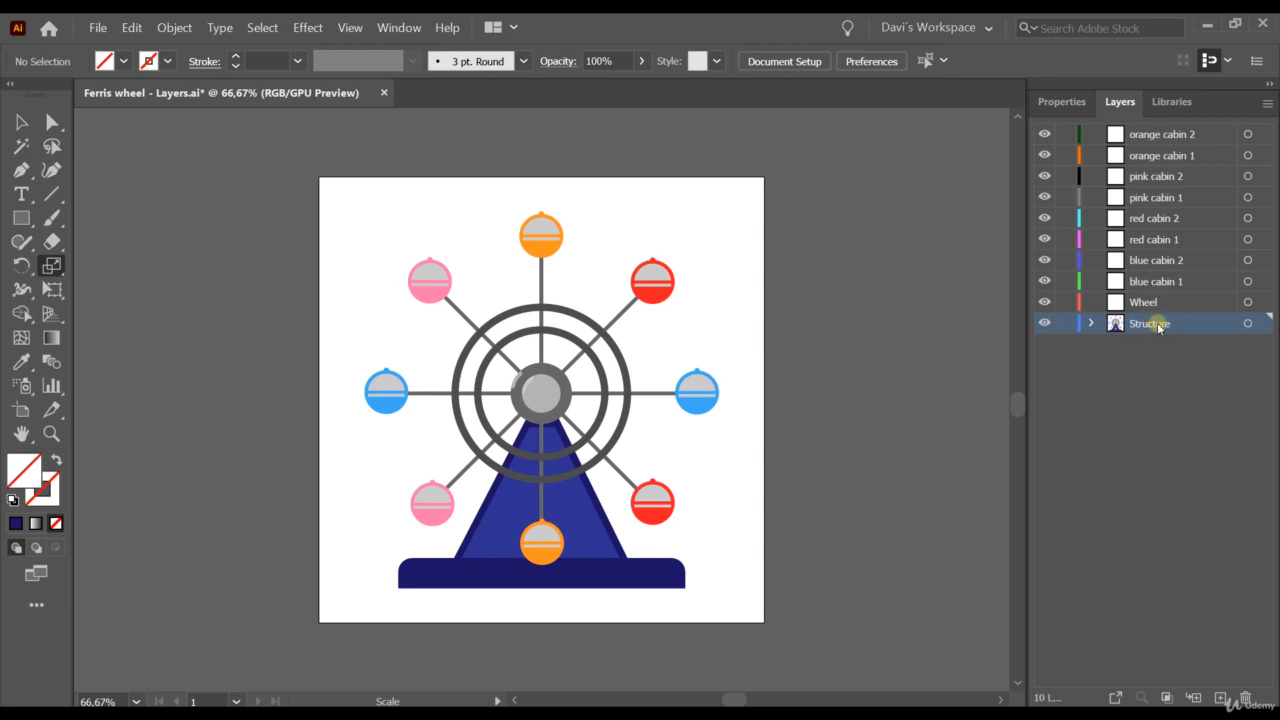
double_click(1210, 325)
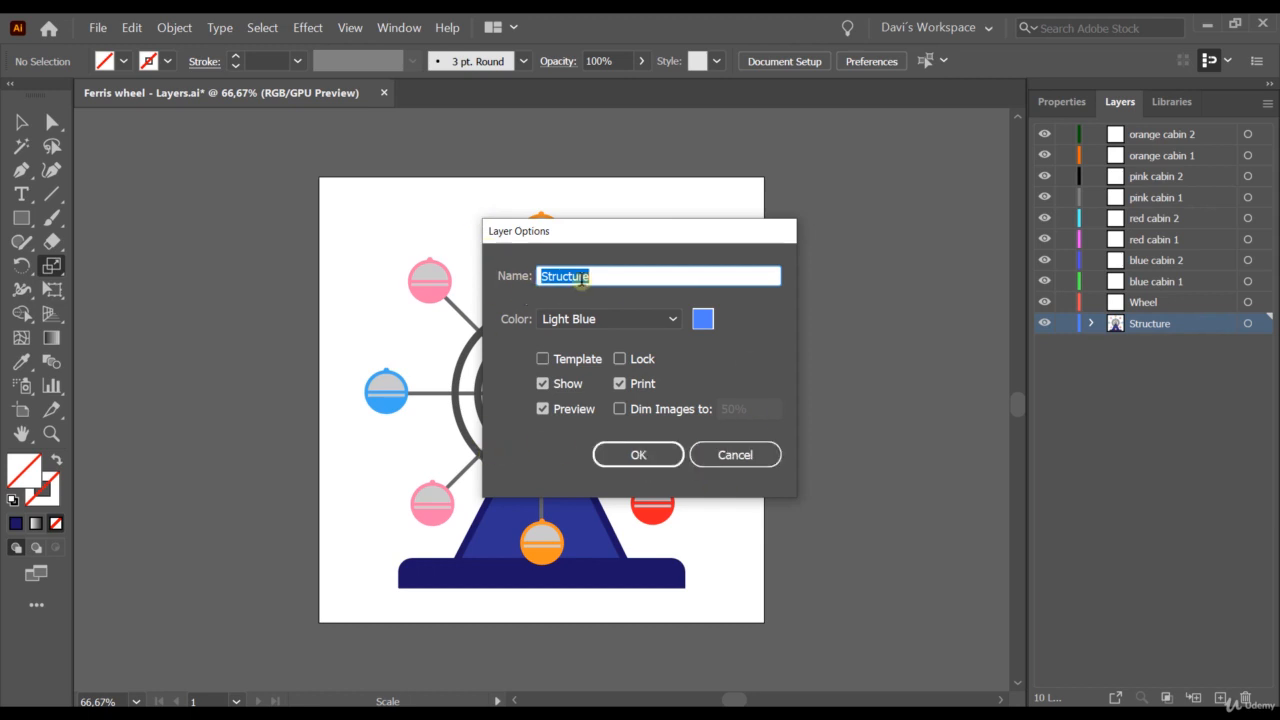
left_click(665, 320)
left_click(666, 318)
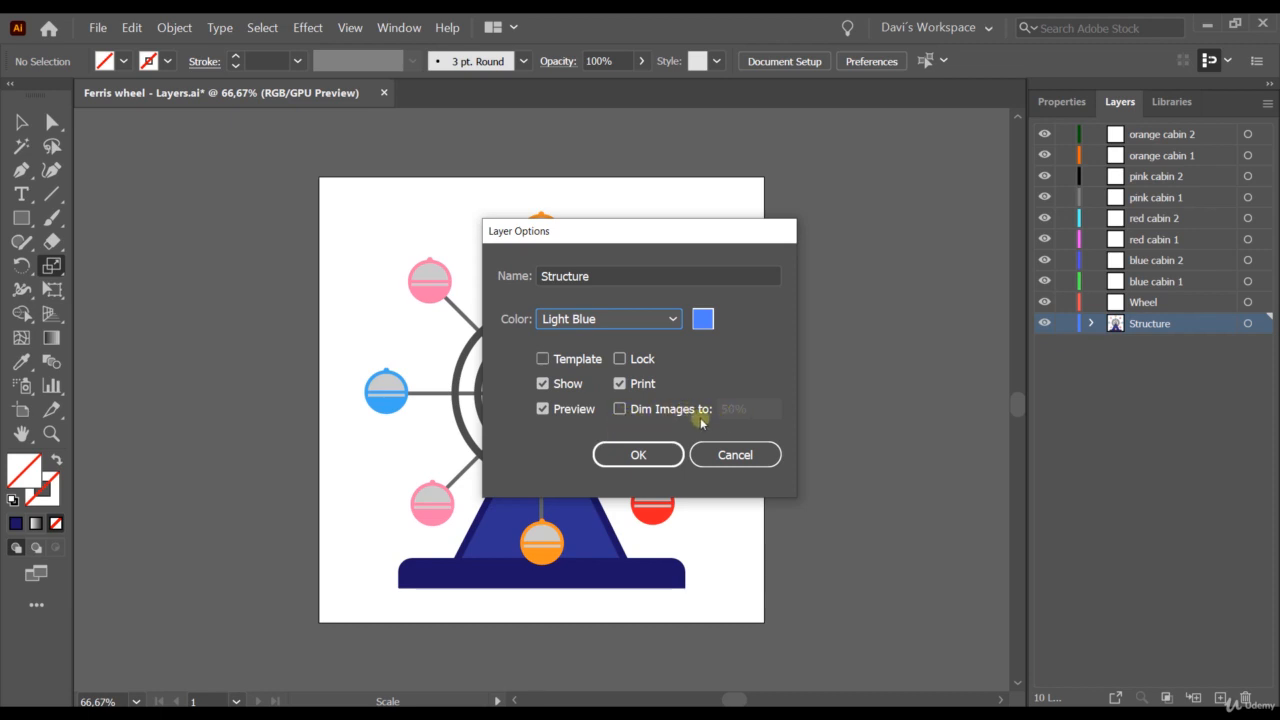
left_click(658, 410)
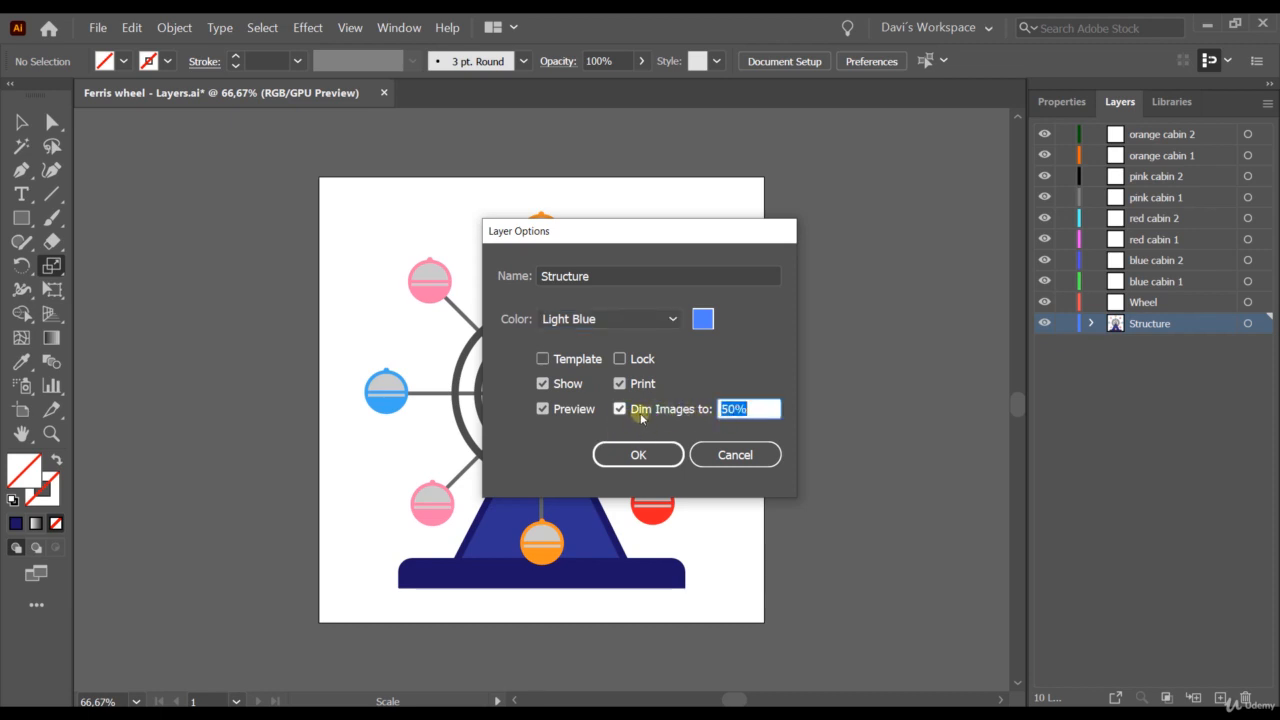
left_click(622, 409)
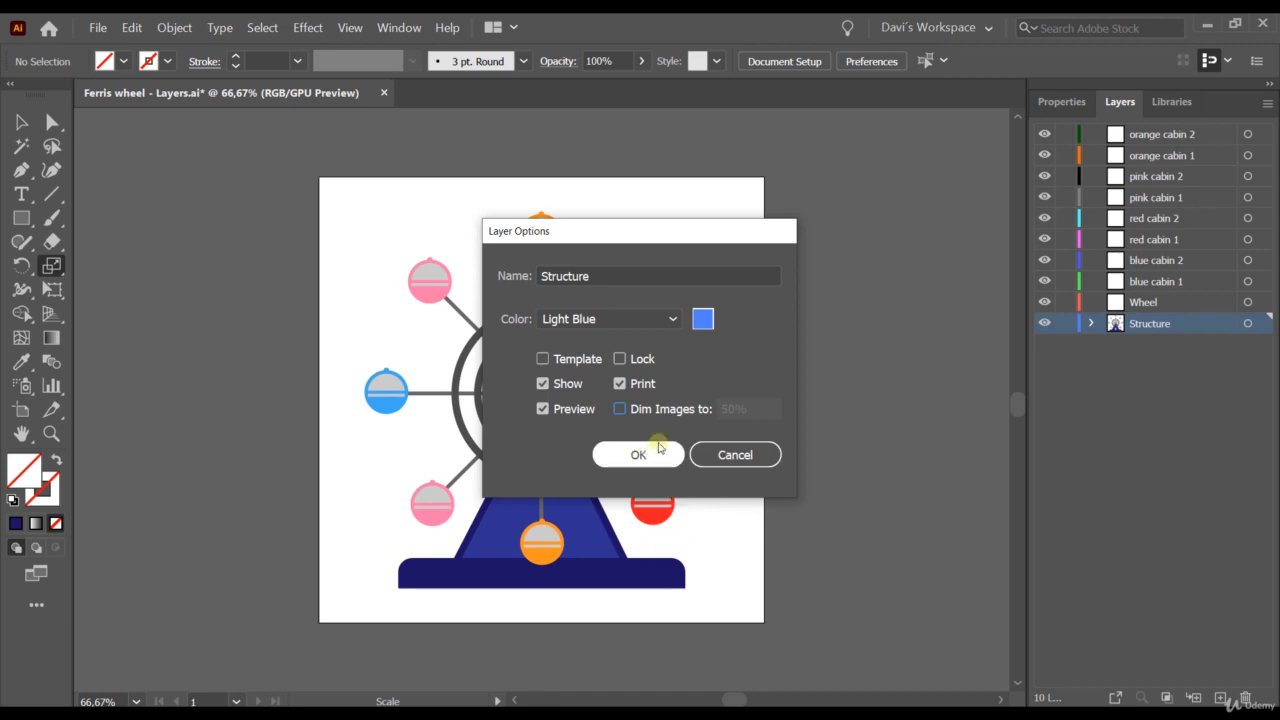
- Set the Structure layer's color to a custom dark blue with RGB values 0, 64, 128
left_click(701, 322)
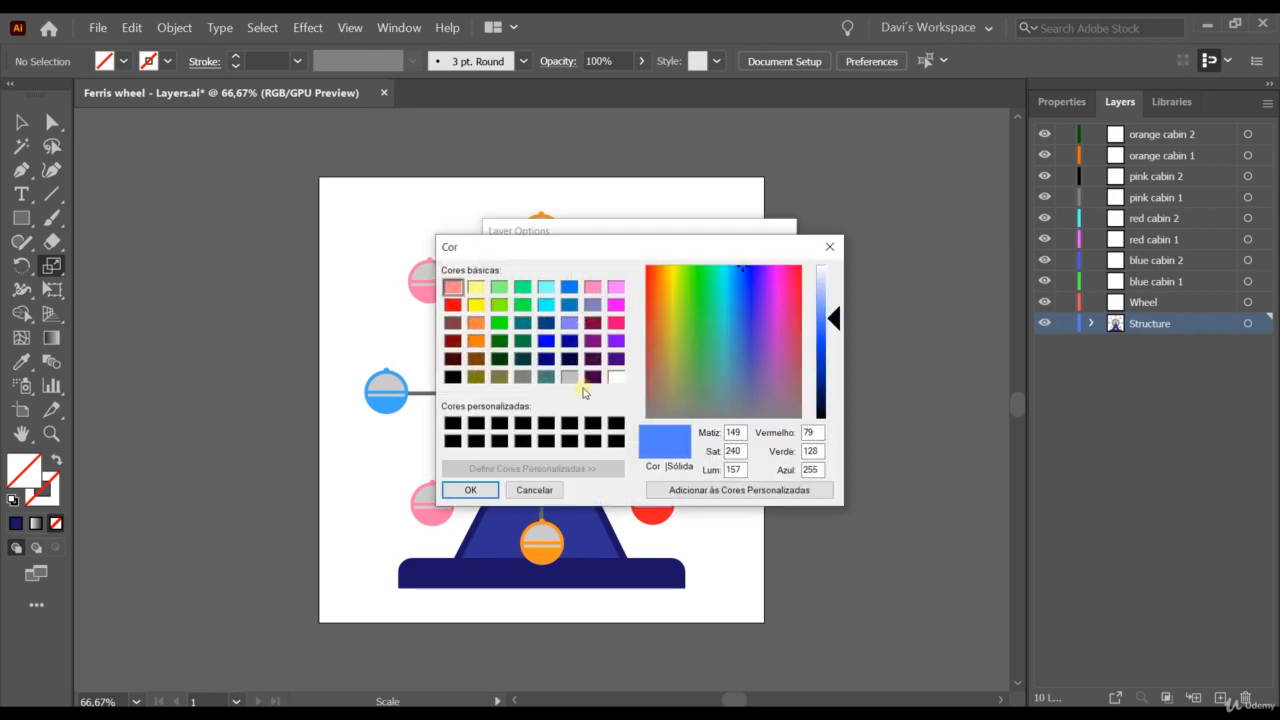
left_click(593, 287)
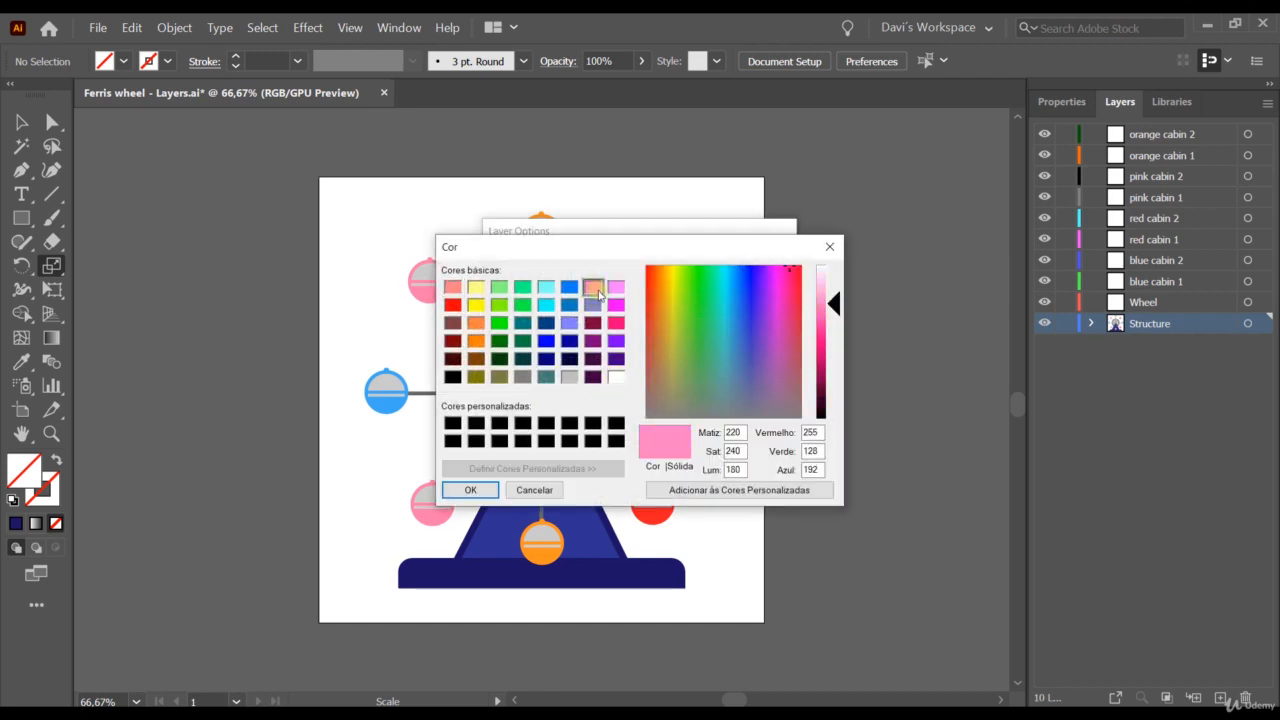
left_click(545, 323)
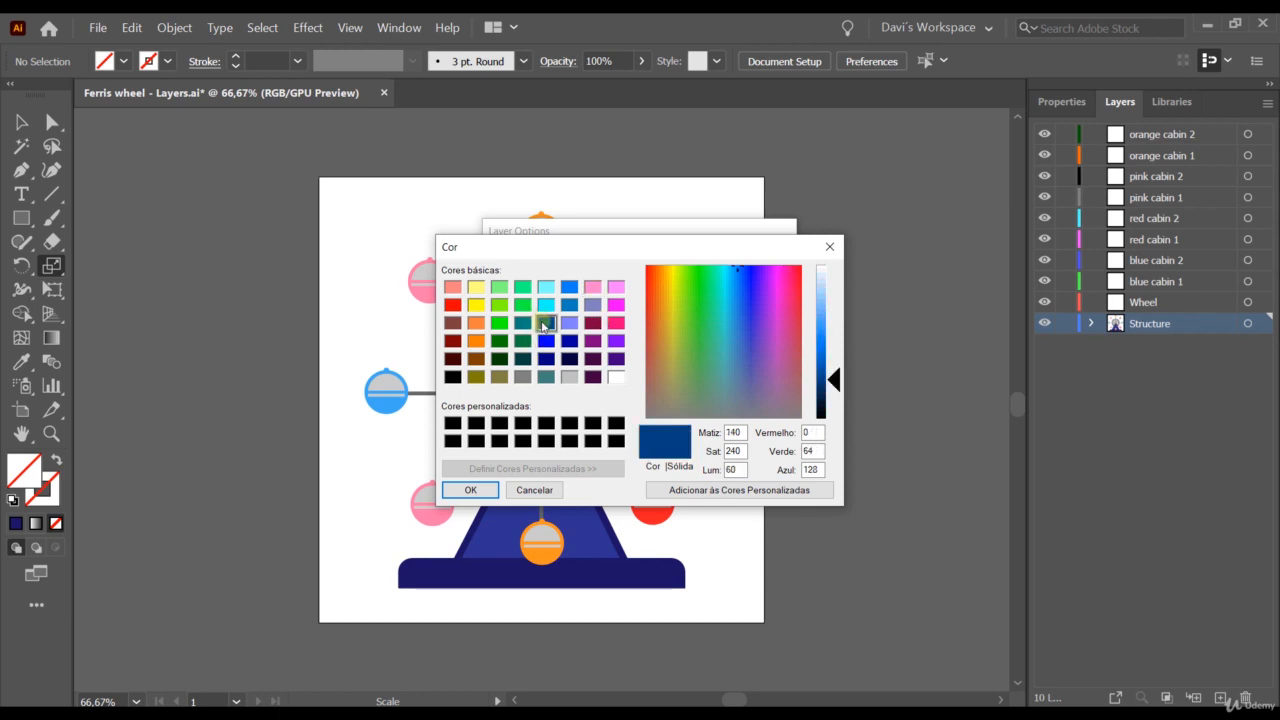
left_click(467, 490)
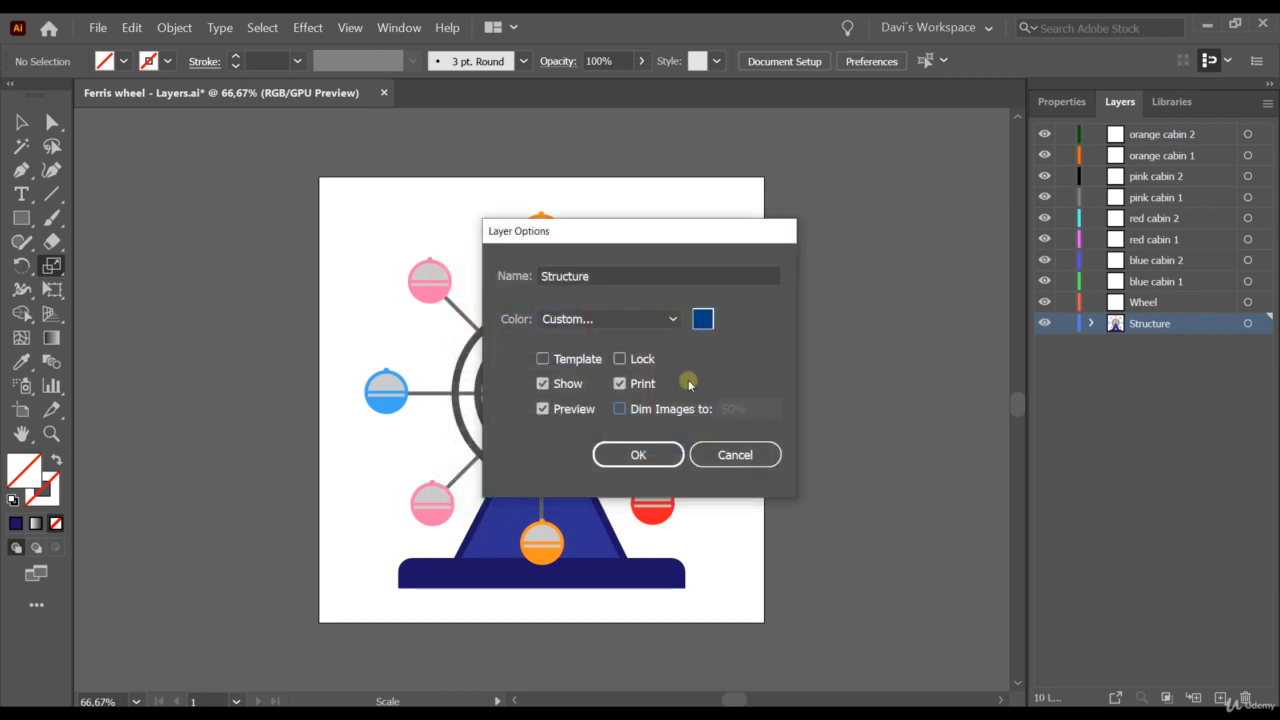
left_click(658, 460)
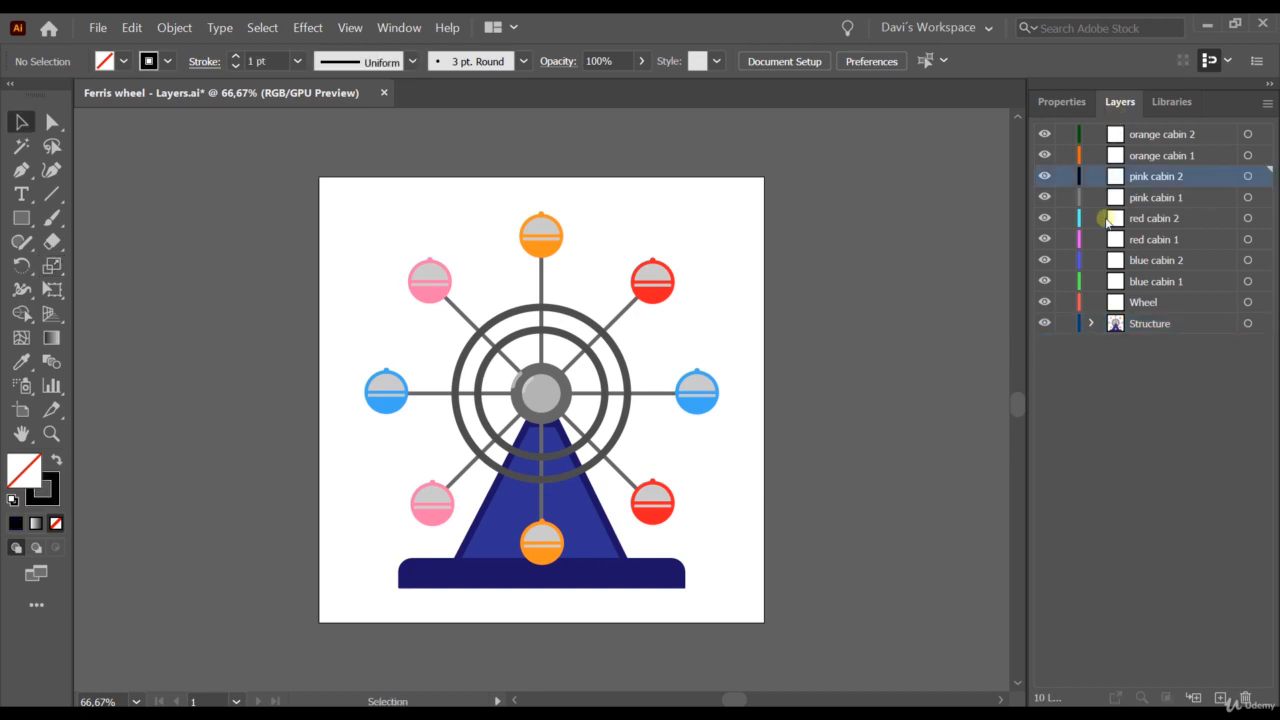
- Expand Structure and move its two red cabin groups into the red cabin 1 and red cabin 2 layers, one each
left_click(1091, 323)
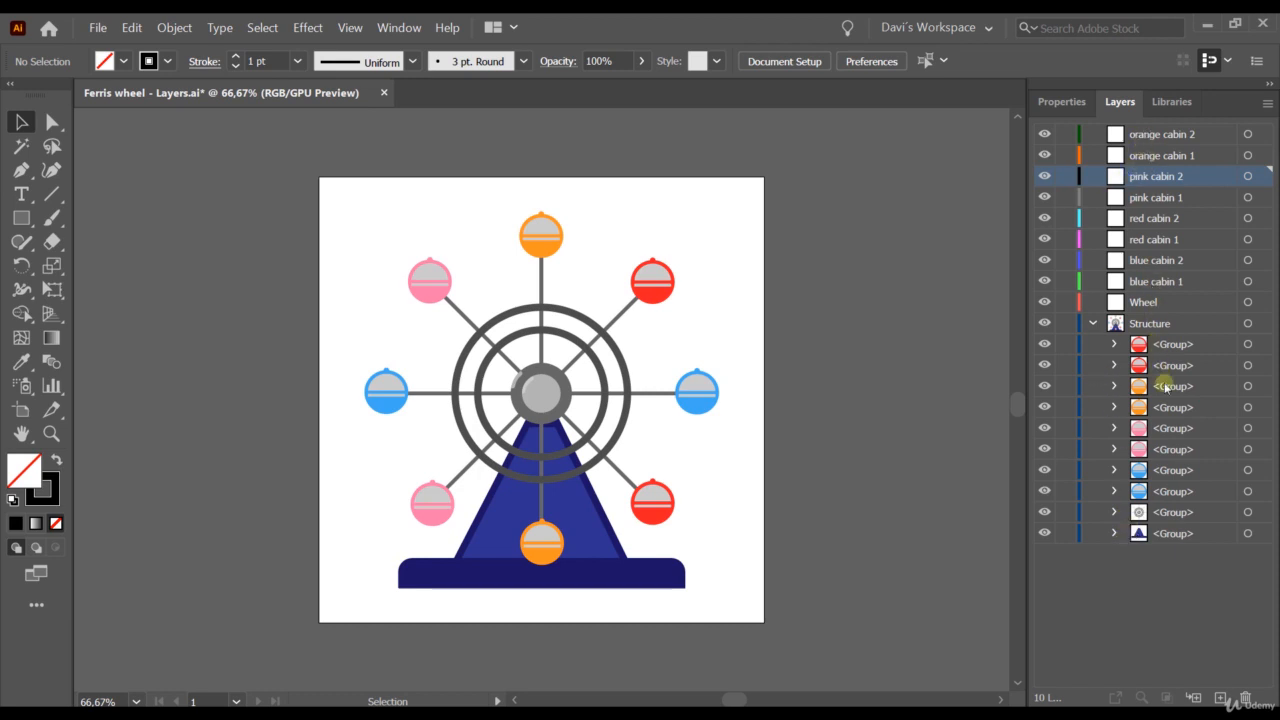
left_click(1166, 348)
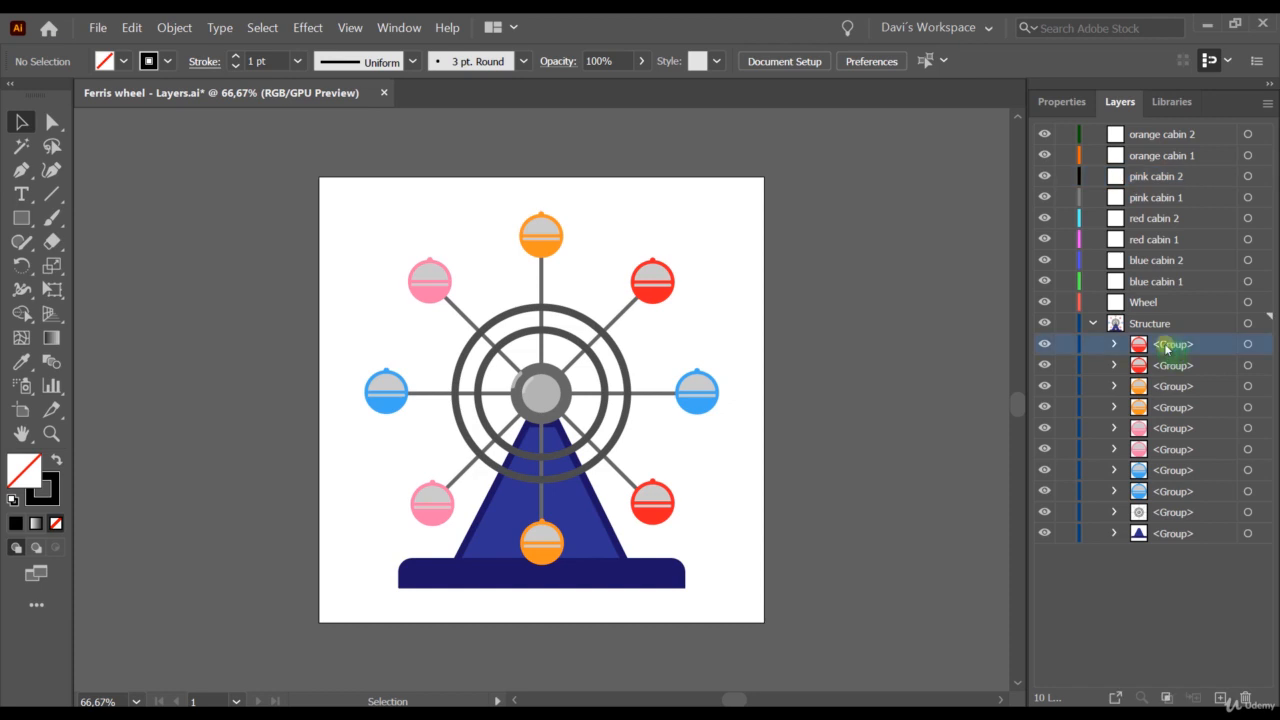
left_click_drag(1166, 348, 1163, 239)
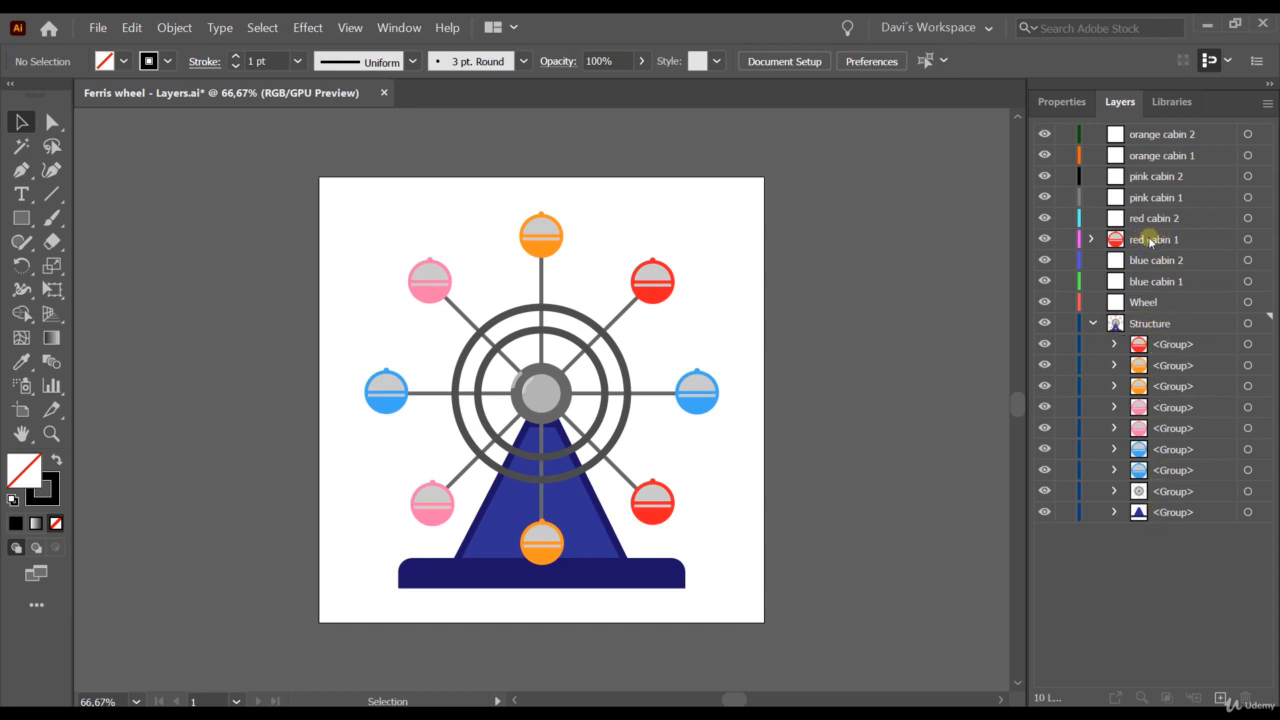
left_click(1091, 240)
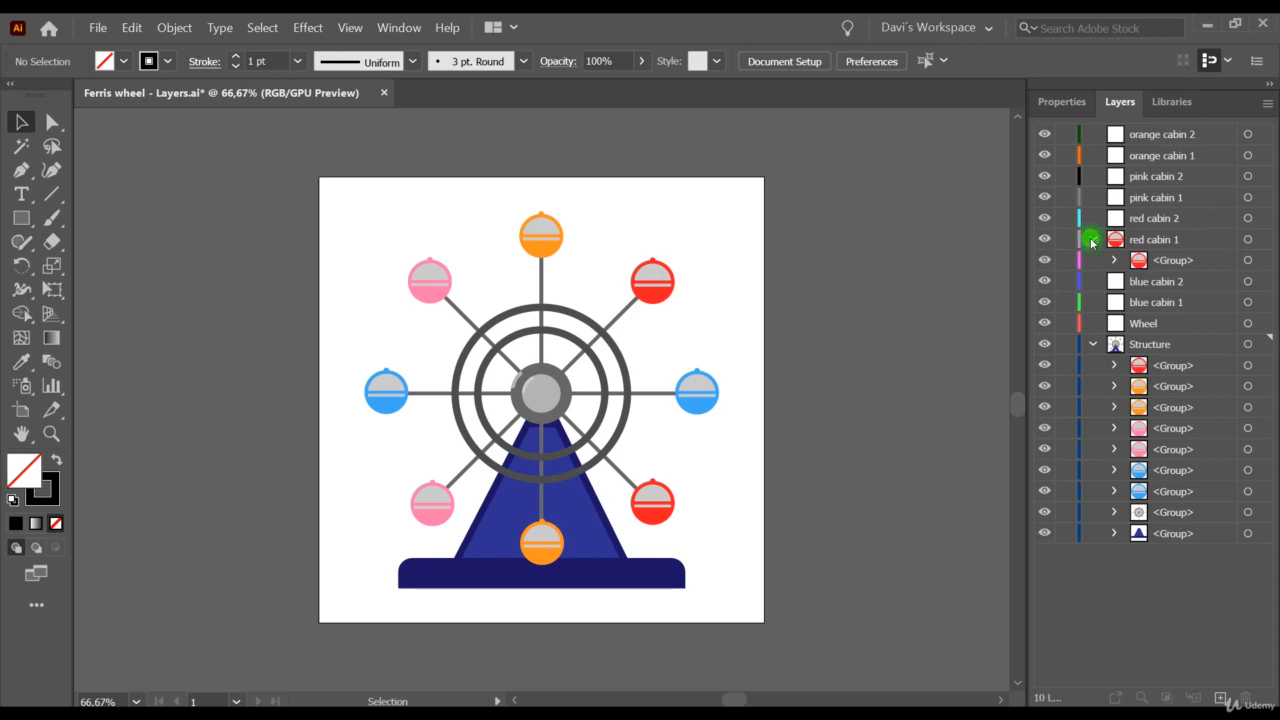
left_click(1091, 240)
left_click(1165, 345)
left_click_drag(1165, 350, 1151, 217)
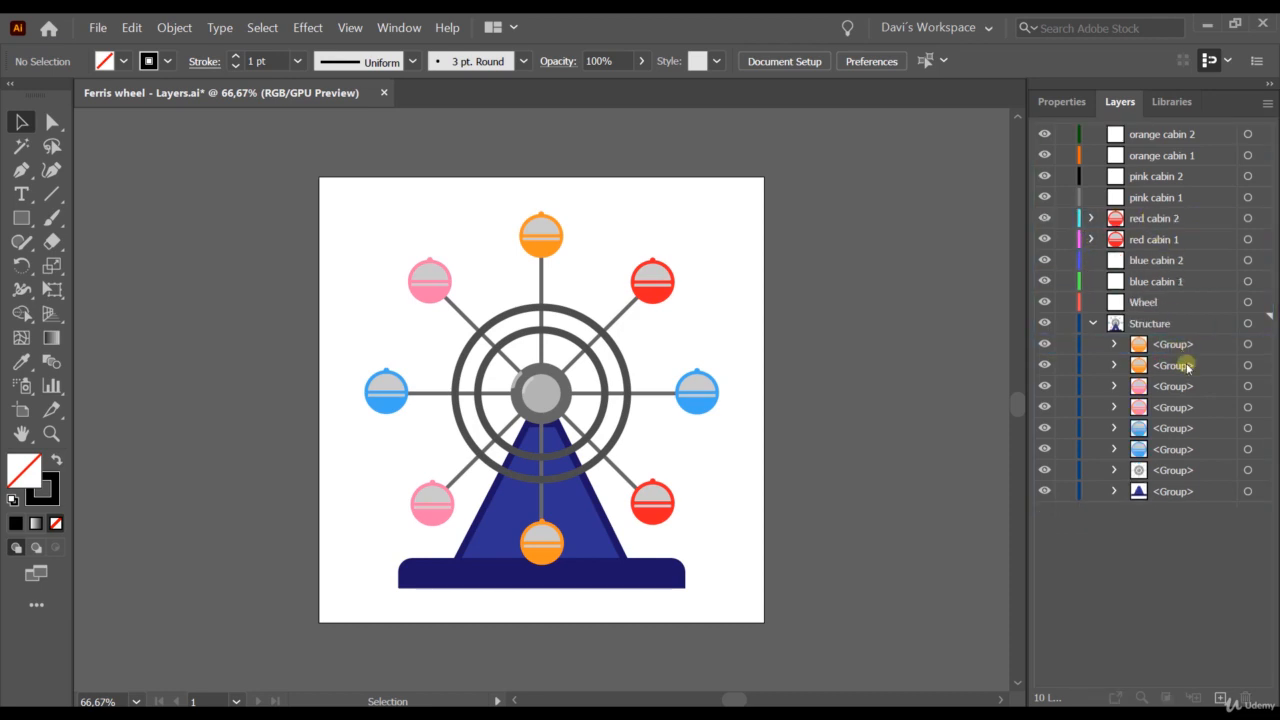
- Move the two orange and two pink cabin groups out of Structure into the orange cabin and pink cabin layers, one group per layer
left_click(1171, 344)
left_click_drag(1174, 347, 1160, 135)
left_click(1171, 346)
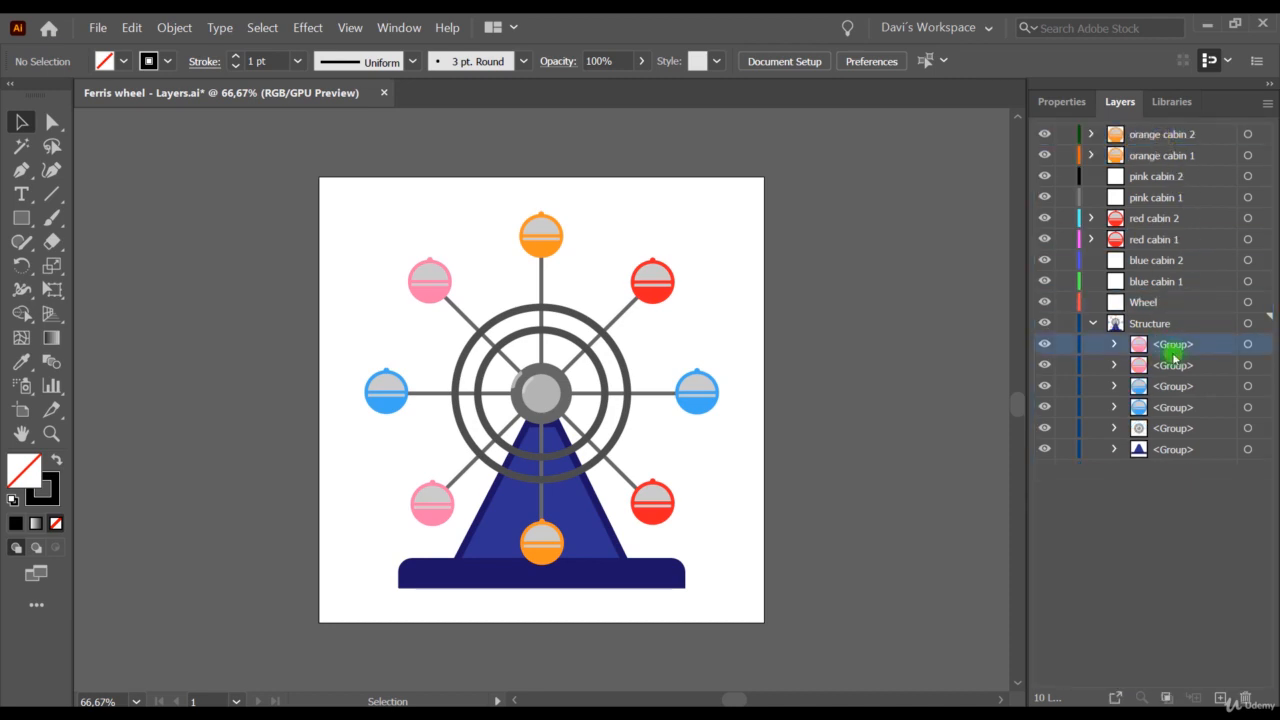
left_click_drag(1171, 346, 1155, 200)
left_click(1172, 345)
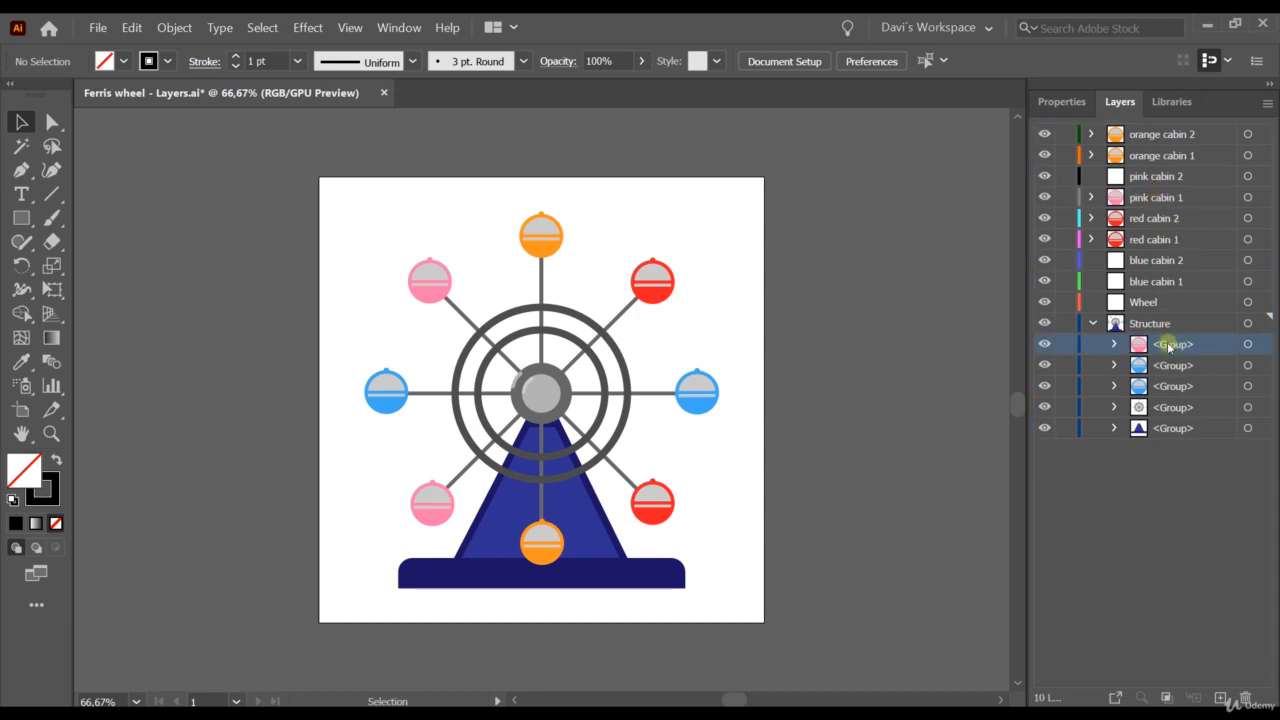
left_click_drag(1168, 347, 1160, 177)
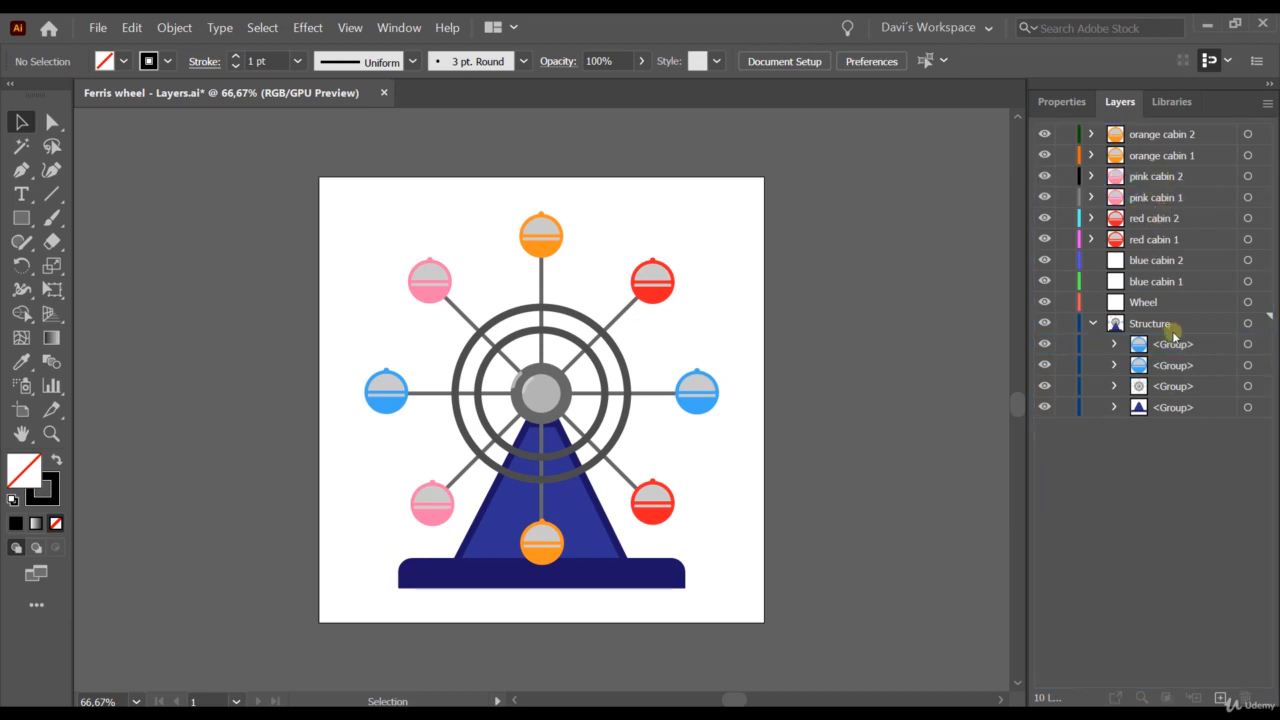
- Move the two blue cabin groups into blue cabin 1 and blue cabin 2 and the wheel group into Wheel, leaving Structure collapsed
left_click(1172, 344)
left_click_drag(1172, 350, 1157, 281)
left_click(1166, 344)
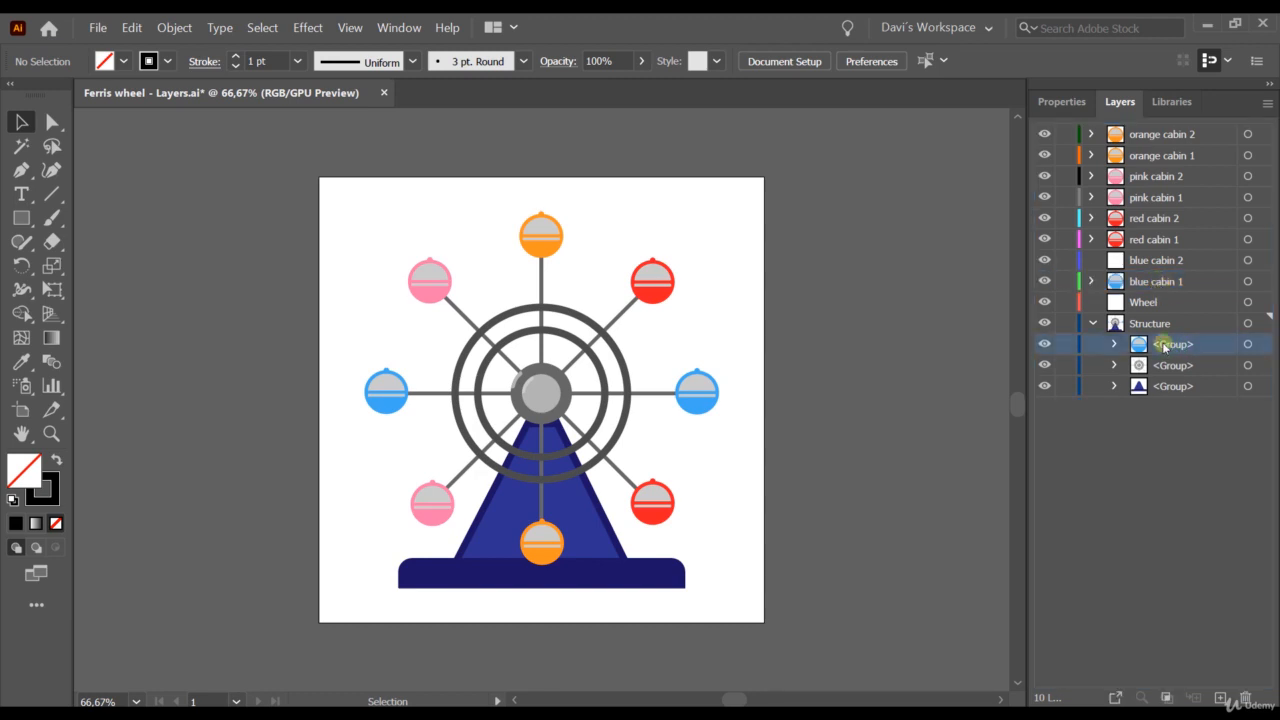
left_click_drag(1166, 347, 1163, 260)
left_click(1170, 345)
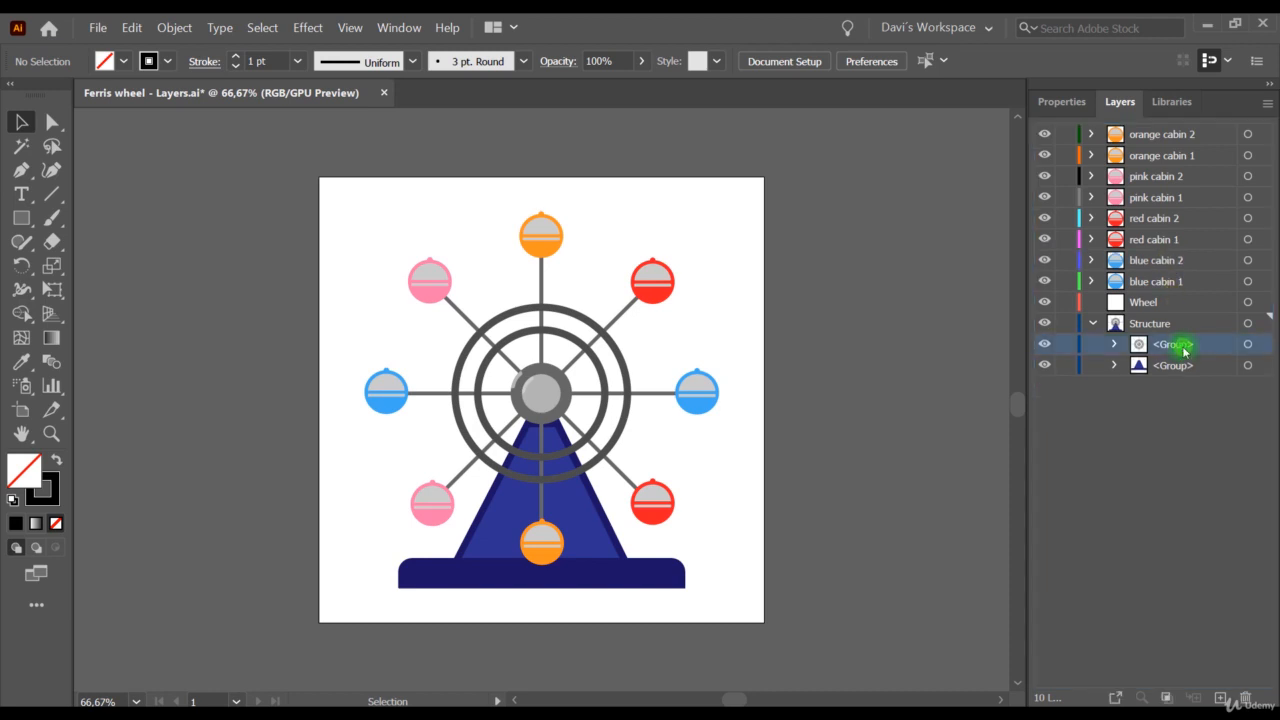
left_click_drag(1170, 347, 1145, 302)
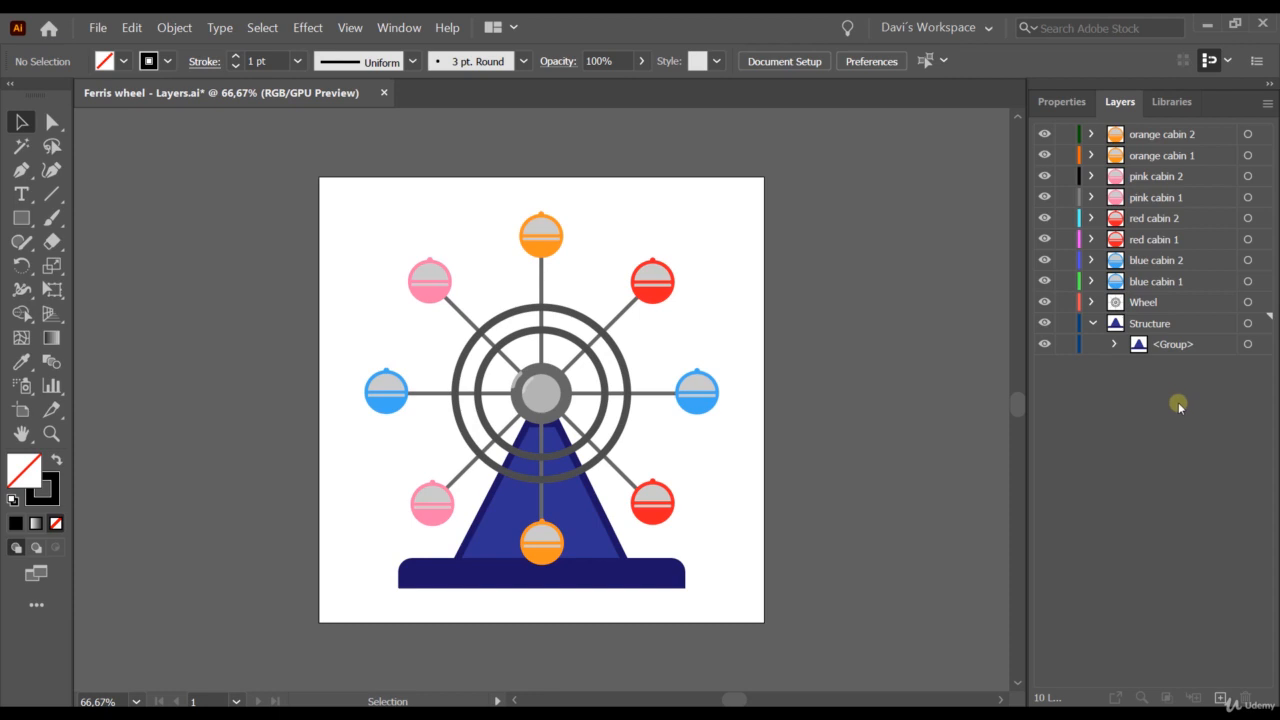
left_click(1092, 325)
- Duplicate the orange cabin 2 layer and clear the layer highlight
left_click(1144, 137)
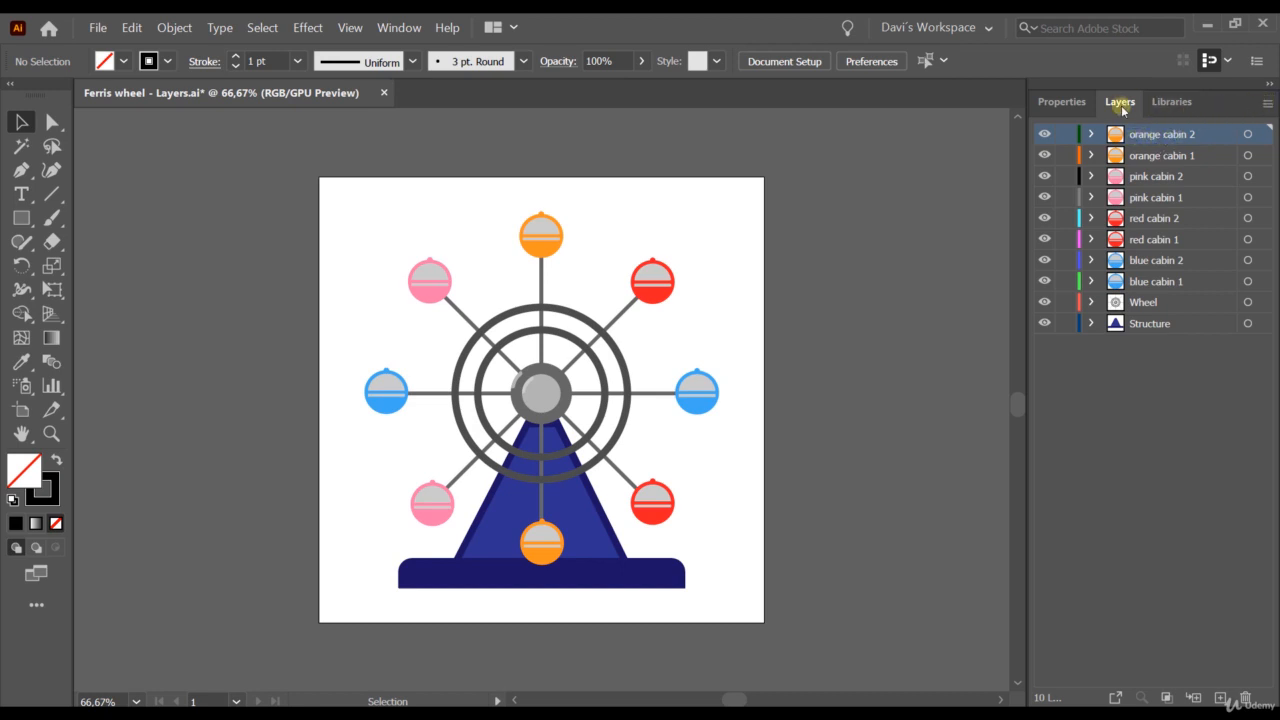
left_click(1267, 105)
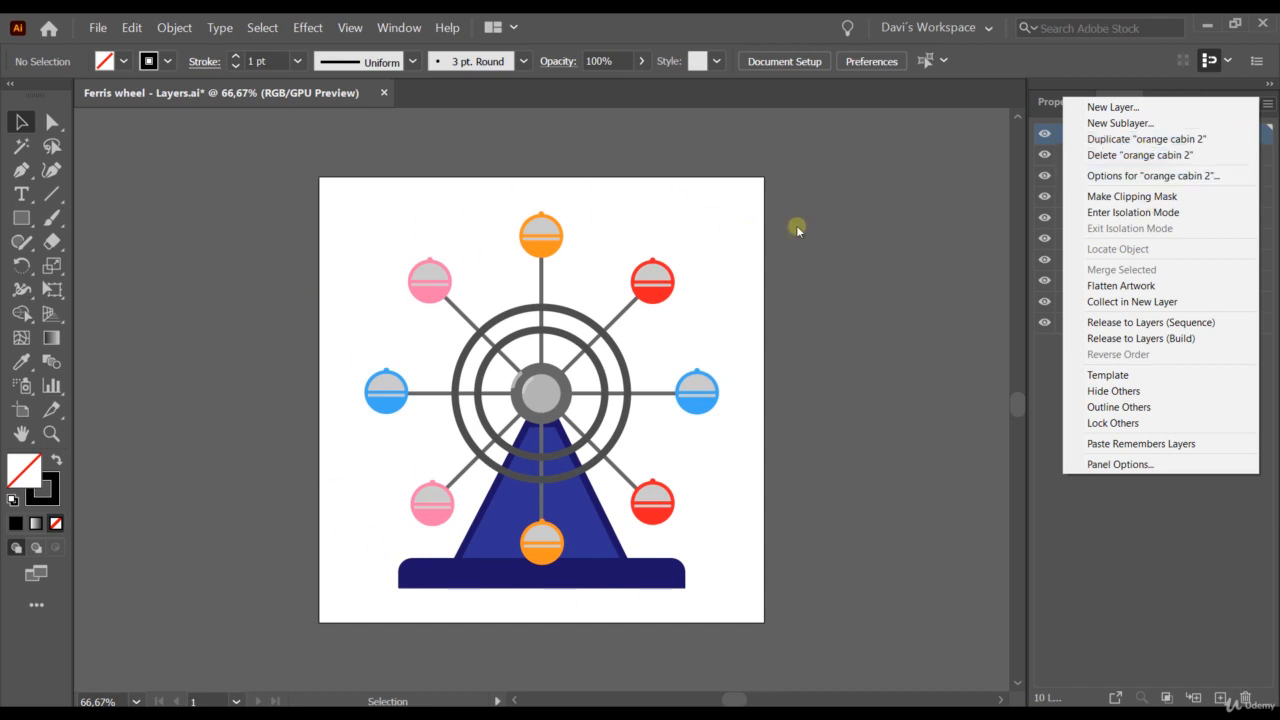
left_click(1105, 650)
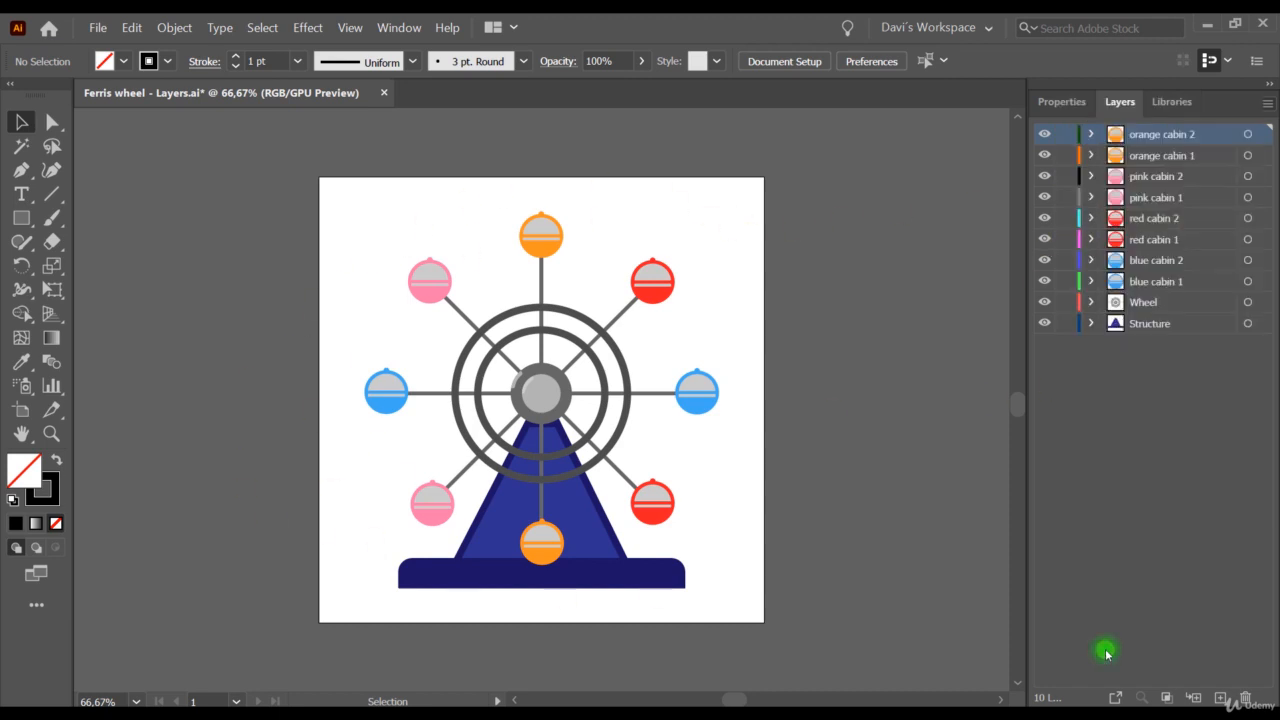
left_click(1162, 137)
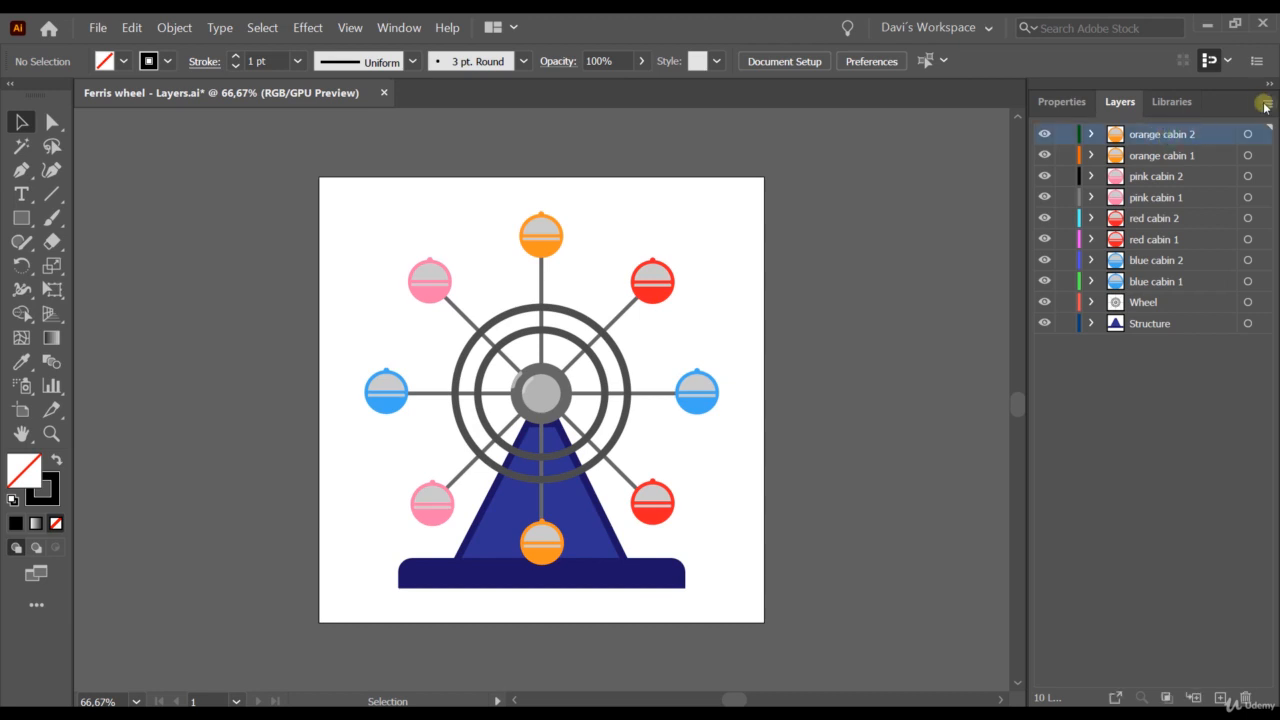
left_click(1264, 106)
left_click(1123, 140)
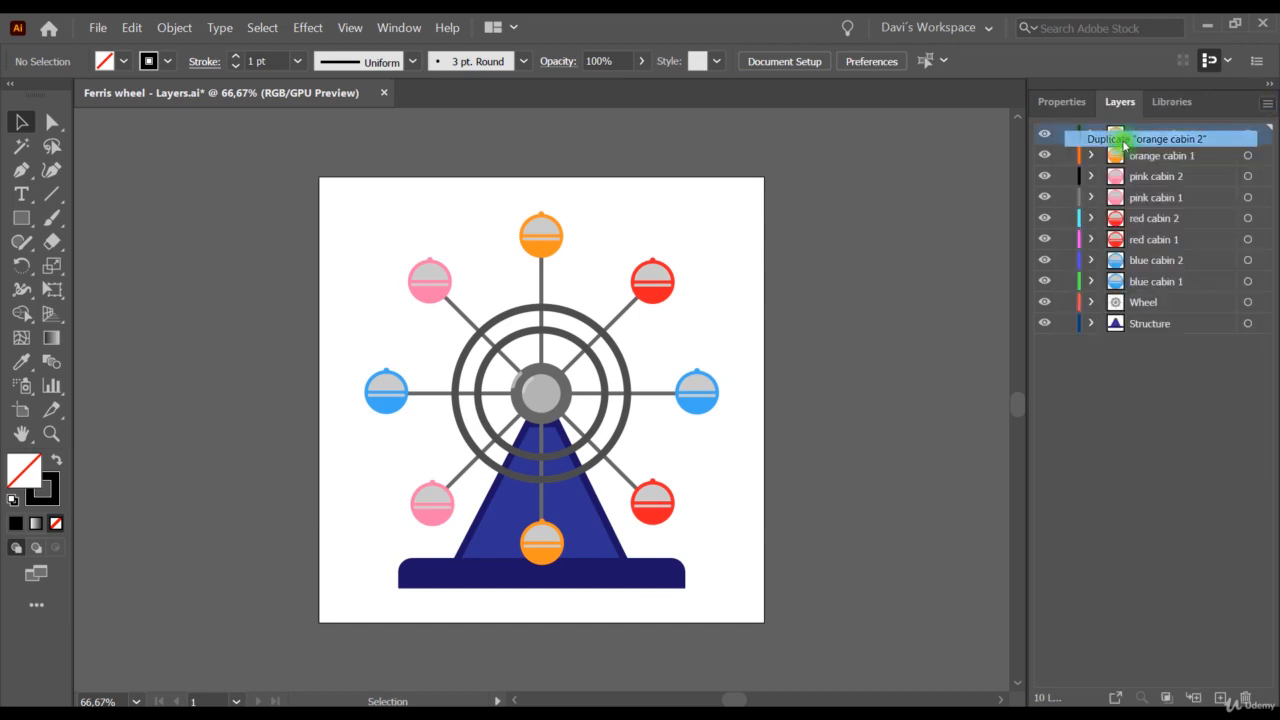
left_click(1162, 388)
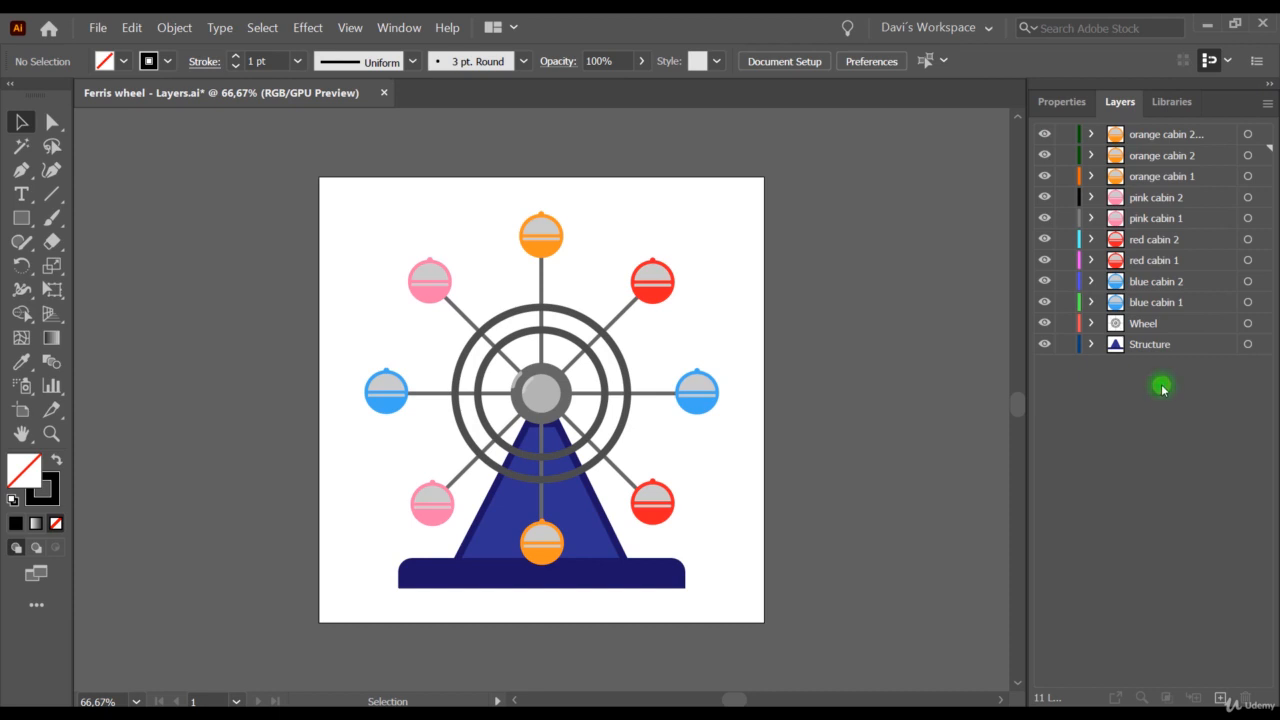
- Select the artwork of the duplicated orange cabin 2 layer and move it up and to the right of the original top cabin
left_click(1162, 140)
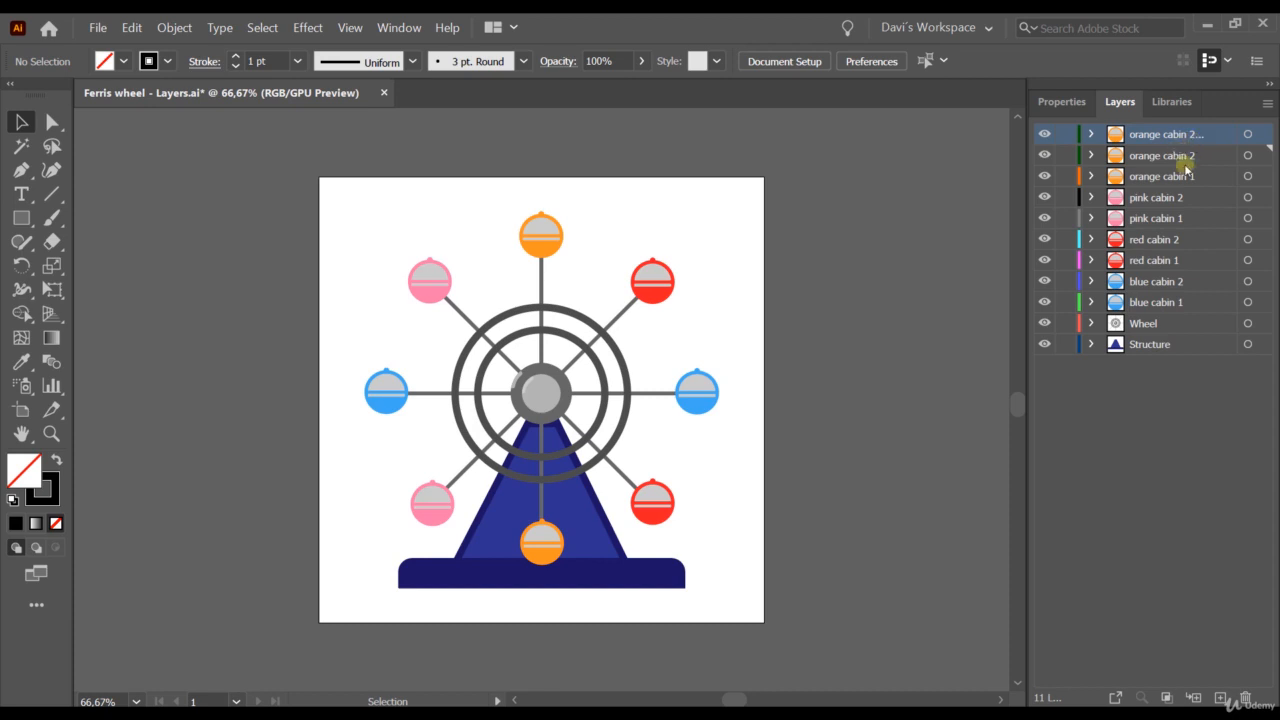
left_click(1247, 135)
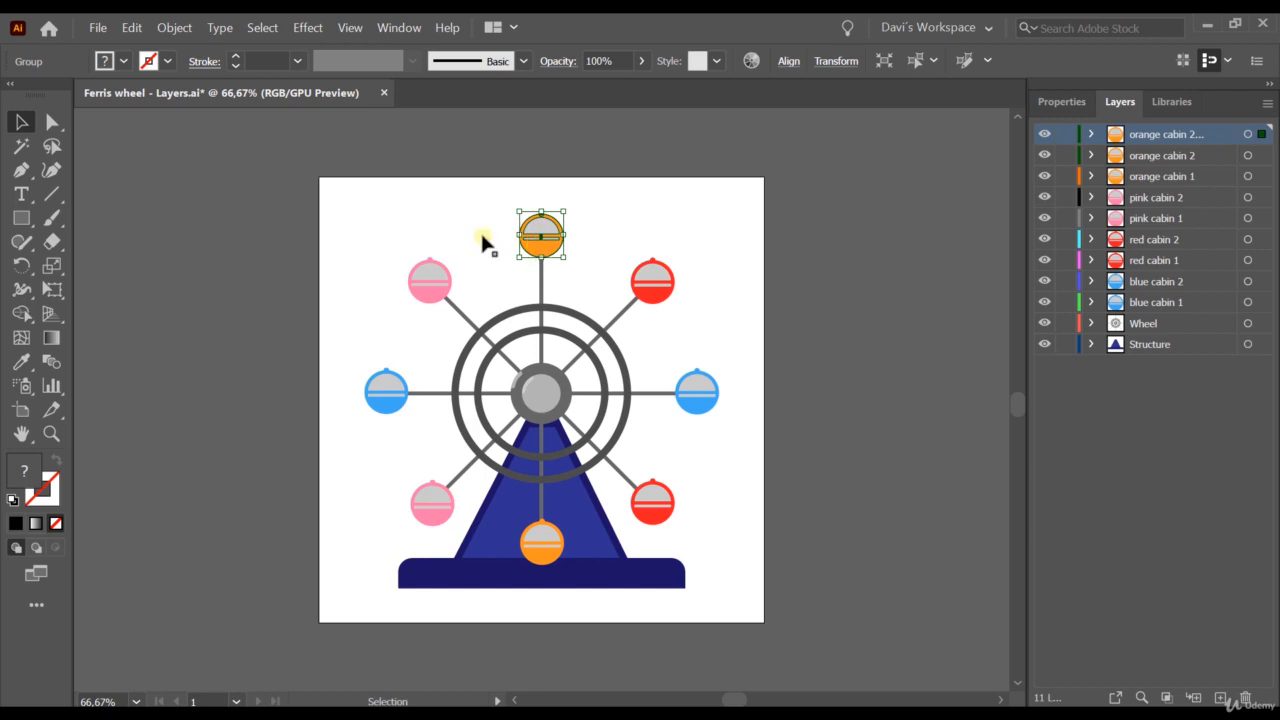
left_click(20, 121)
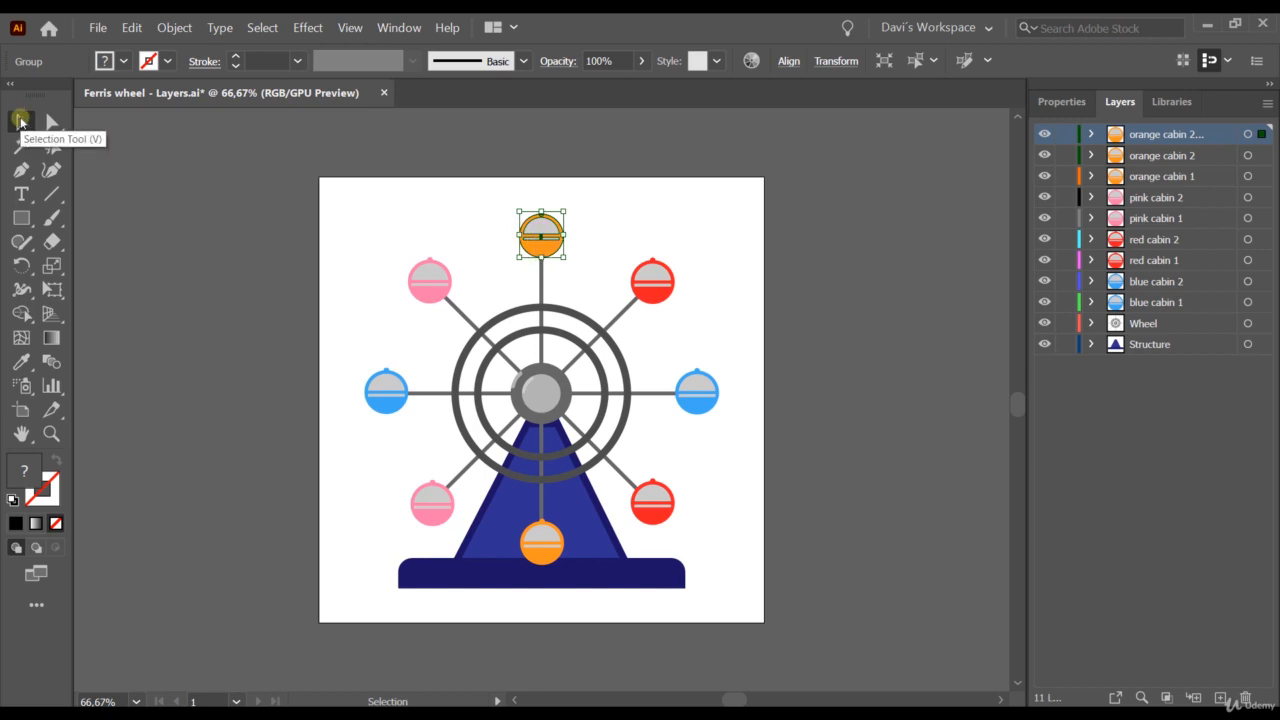
left_click_drag(532, 256, 609, 235)
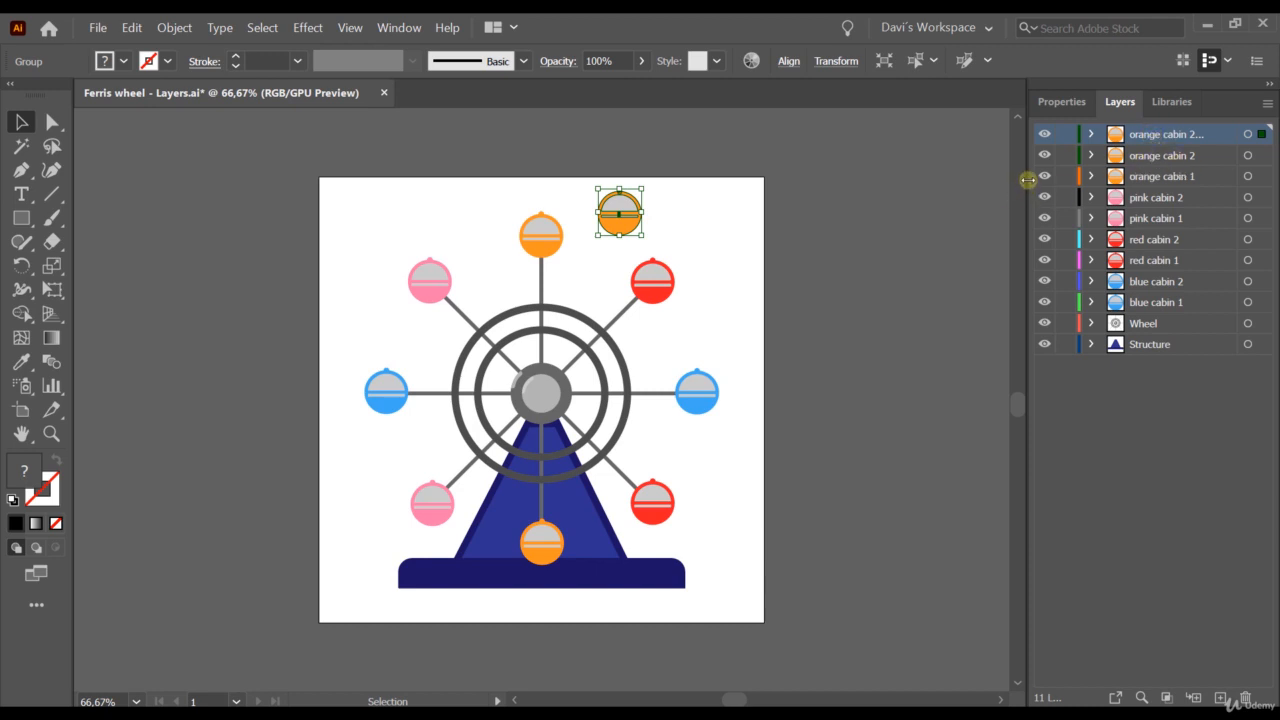
- Widen the layer list to show full layer names and duplicate the orange cabin 2 copy layer
left_click_drag(1028, 180, 951, 176)
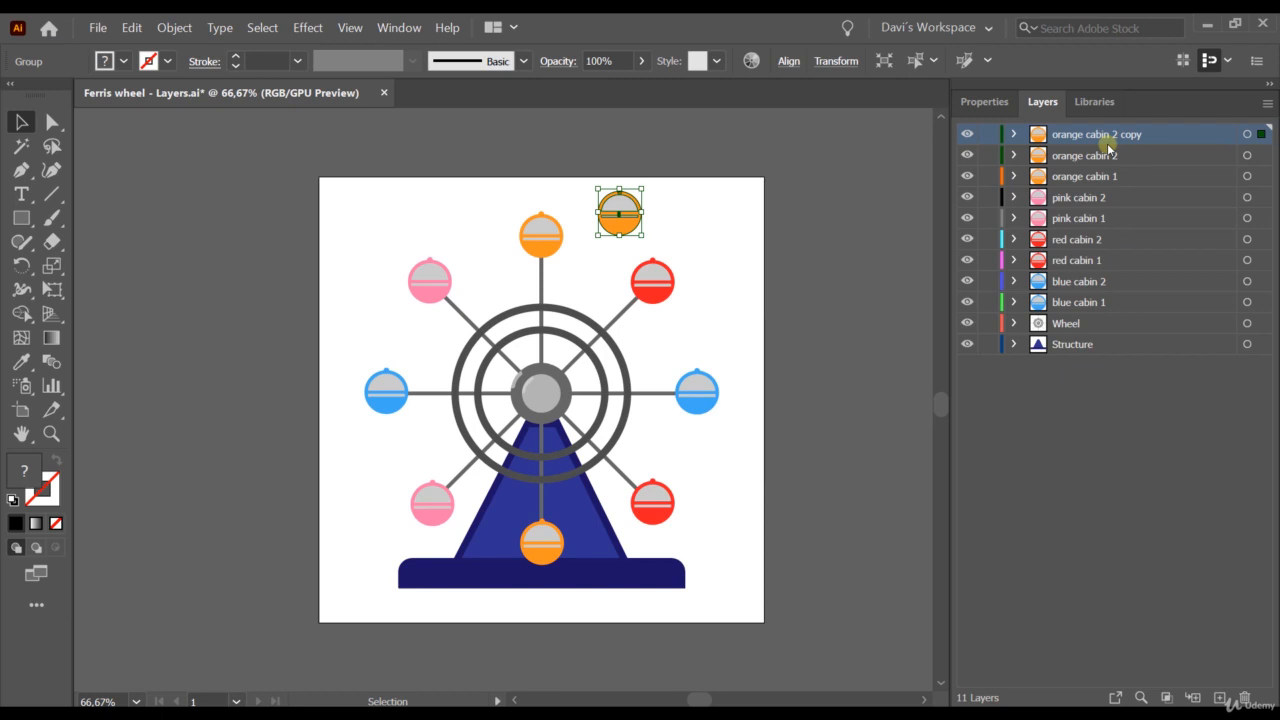
left_click(1267, 104)
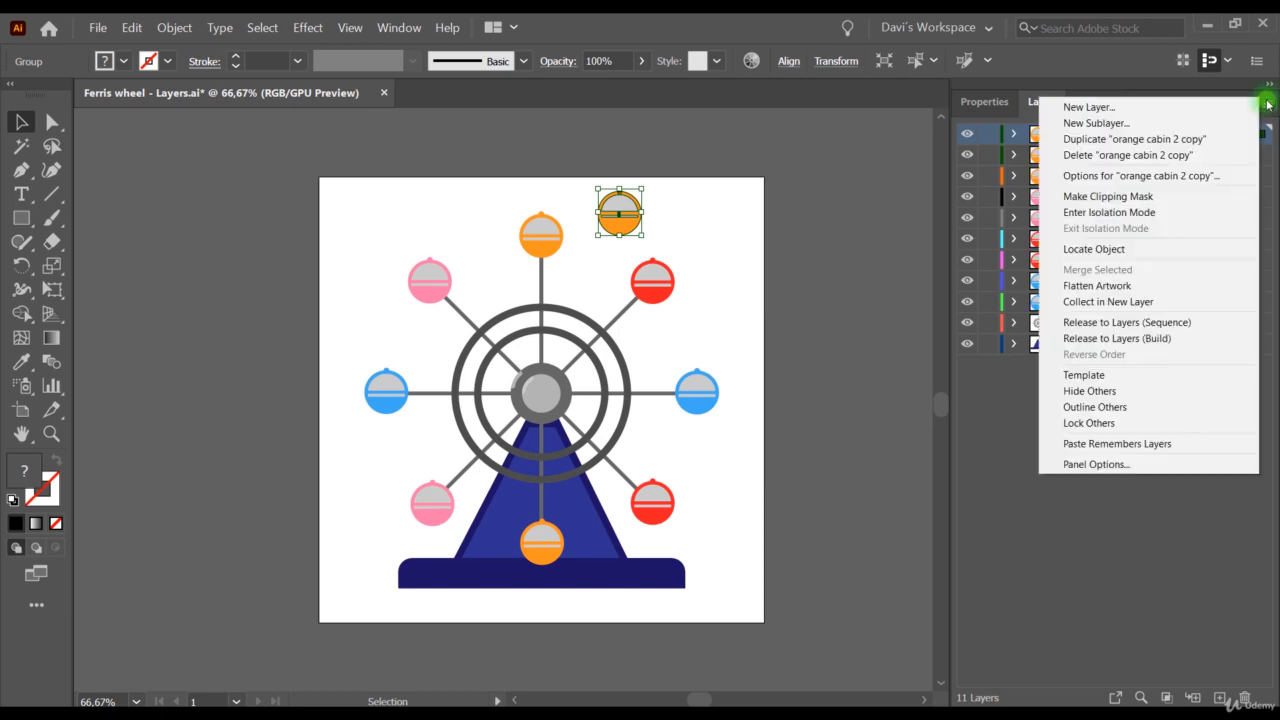
left_click(1182, 140)
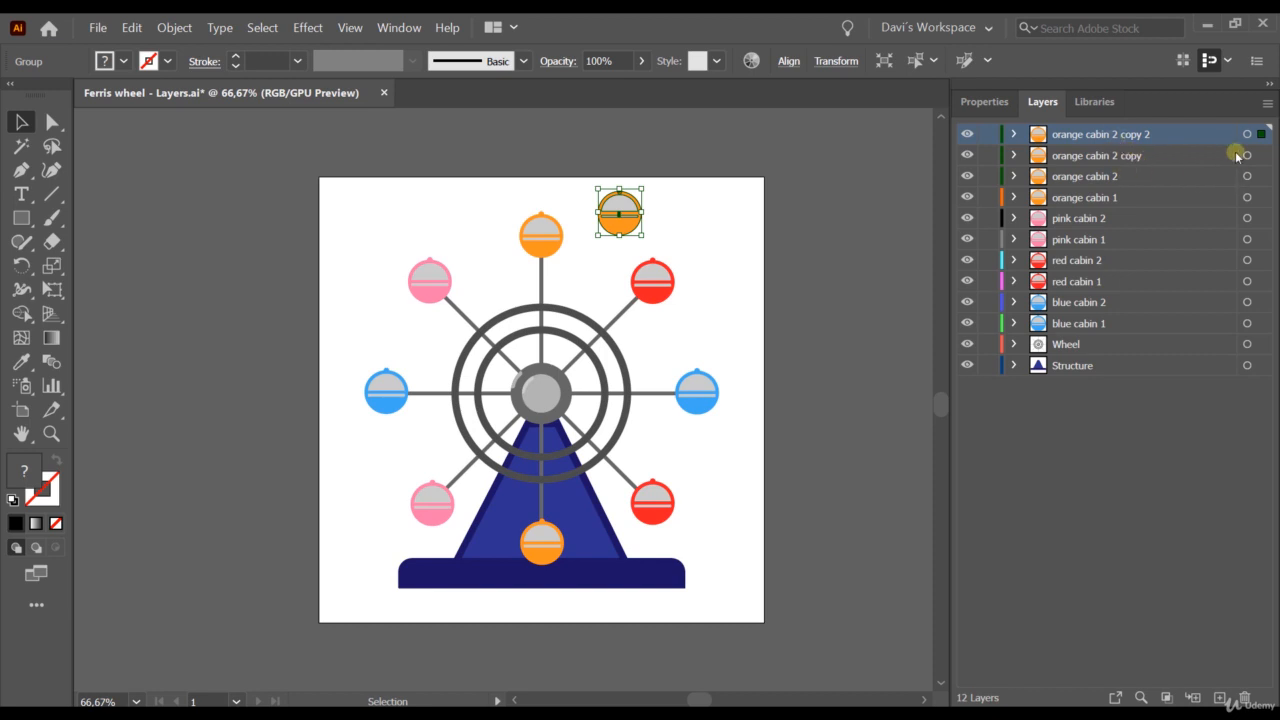
- Delete the layers orange cabin 2 copy and orange cabin 2 copy 2 together with their artwork
left_click(1172, 155, "shift")
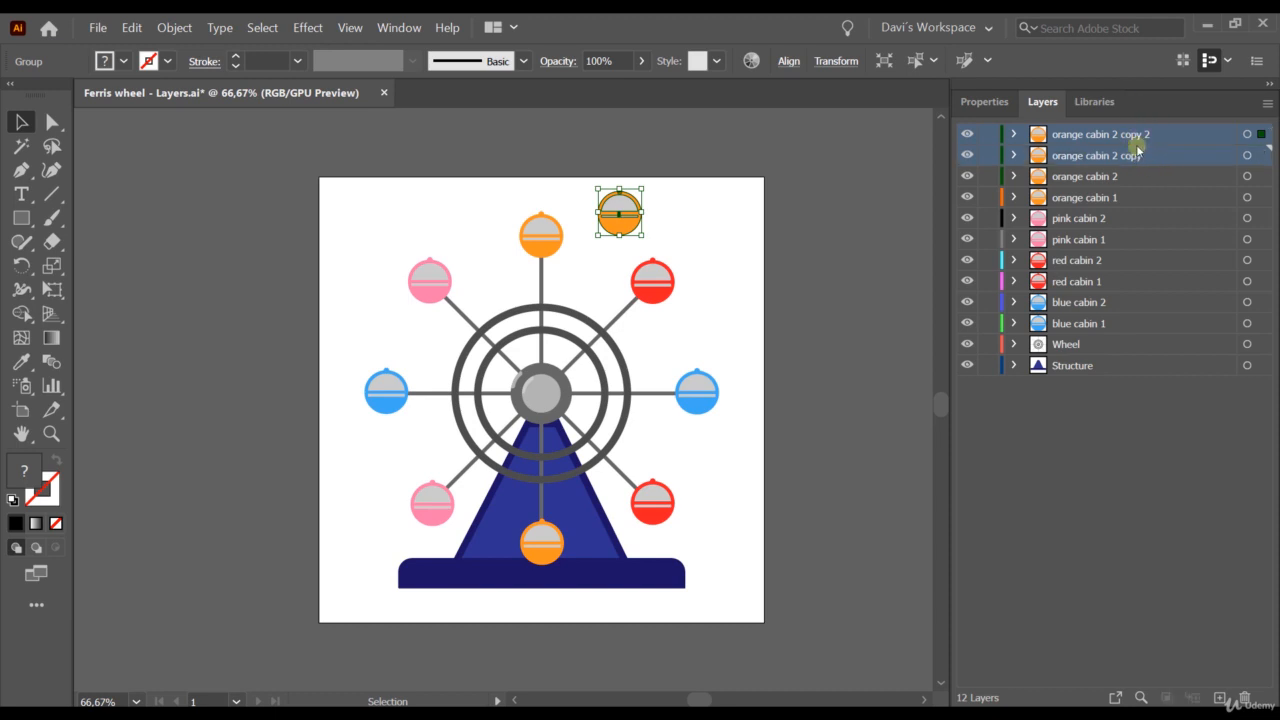
left_click(1243, 697)
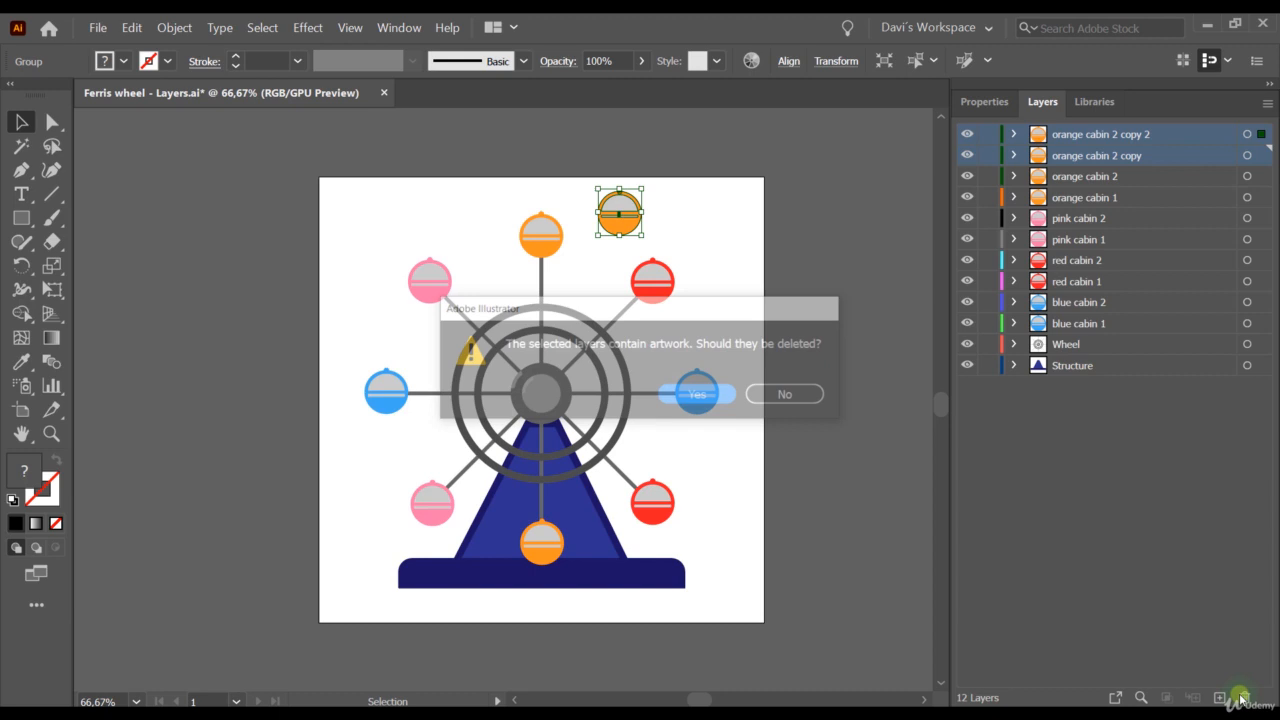
left_click(699, 396)
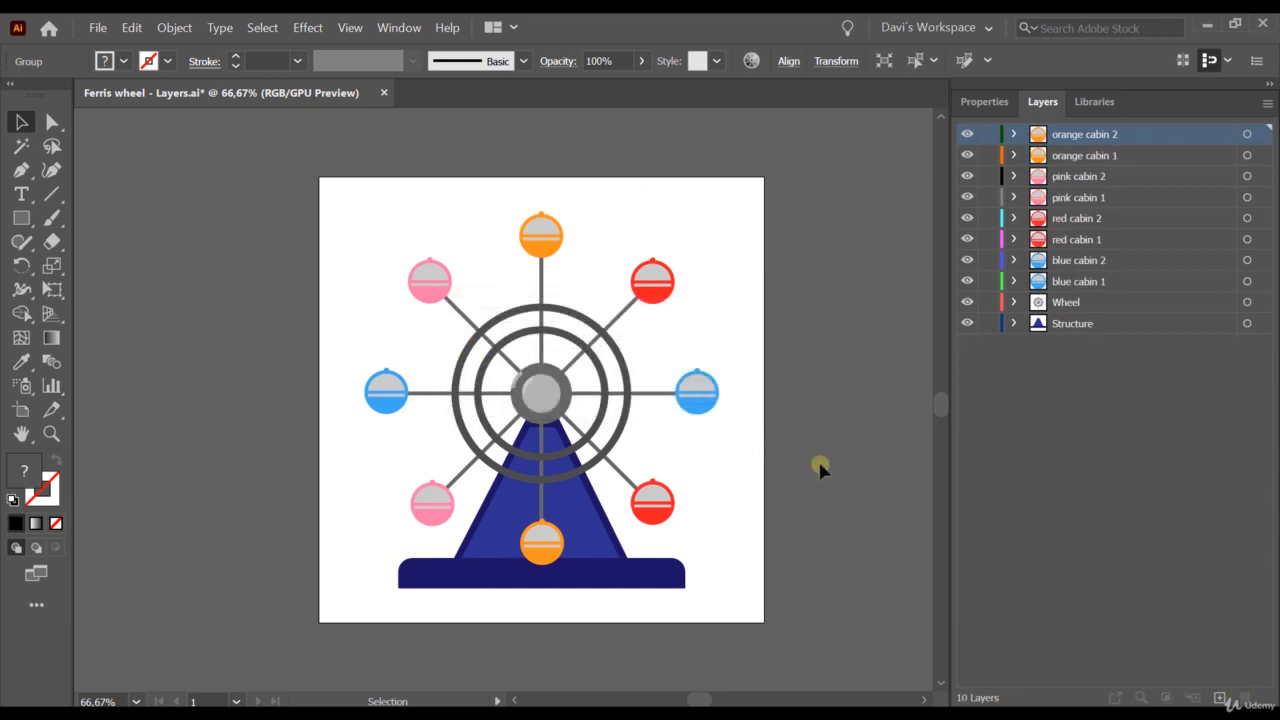
- Expand orange cabin 2 and its group, and highlight each of the ellipse, rectangle and path objects inside in turn
left_click(1013, 134)
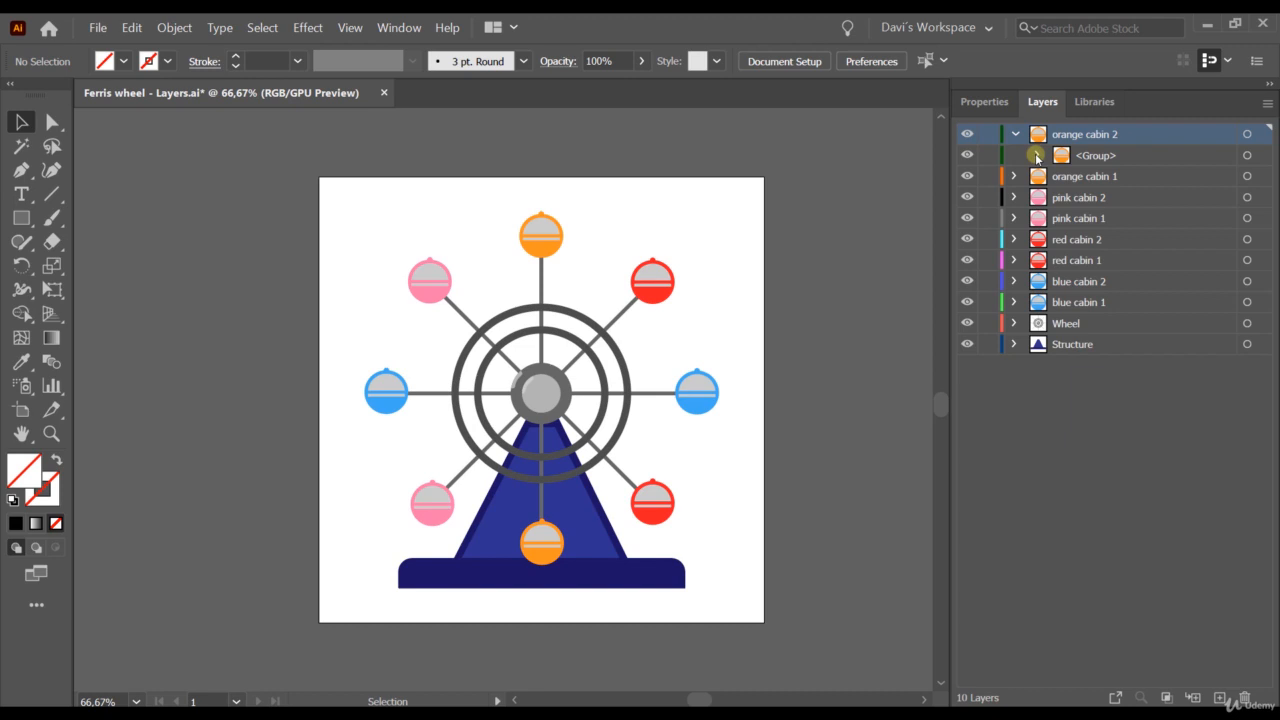
left_click(1037, 157)
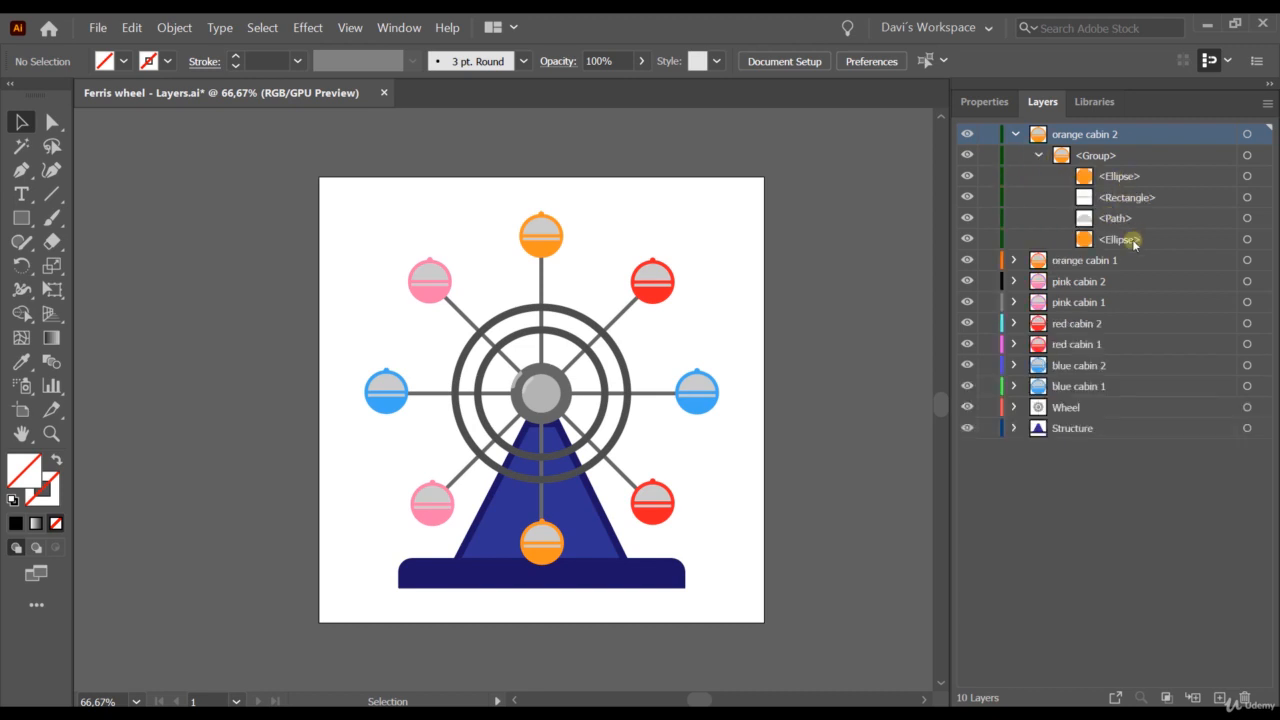
left_click(1118, 181)
left_click(1130, 196)
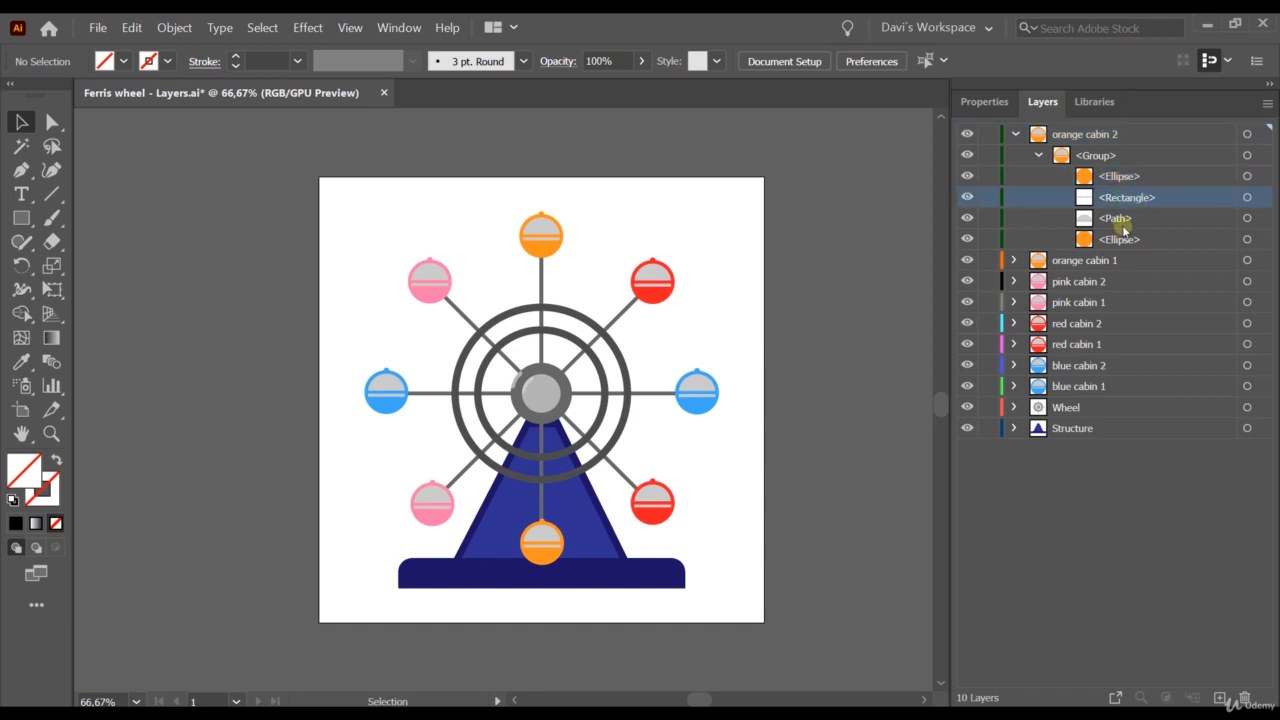
left_click(1115, 221)
left_click(1116, 240)
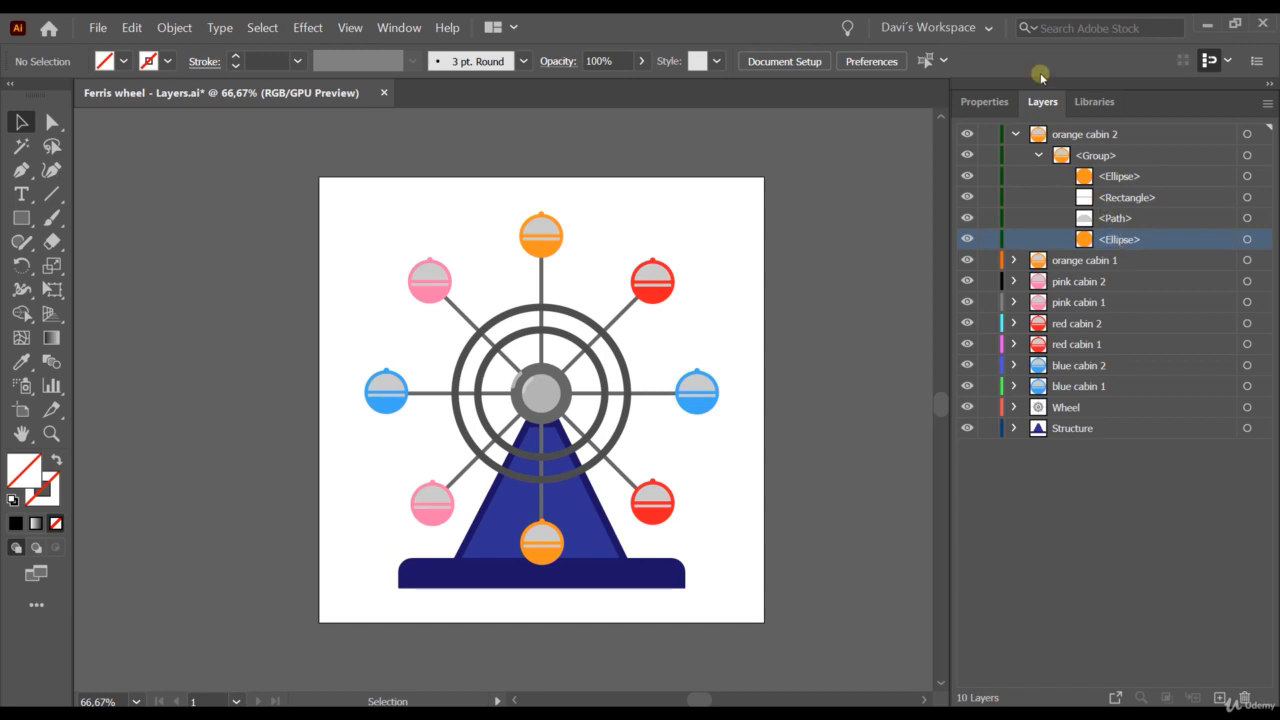
- Select the artwork of the large ellipse in orange cabin 2 and add the path, rectangle and small ellipse to the selection
left_click(1259, 240)
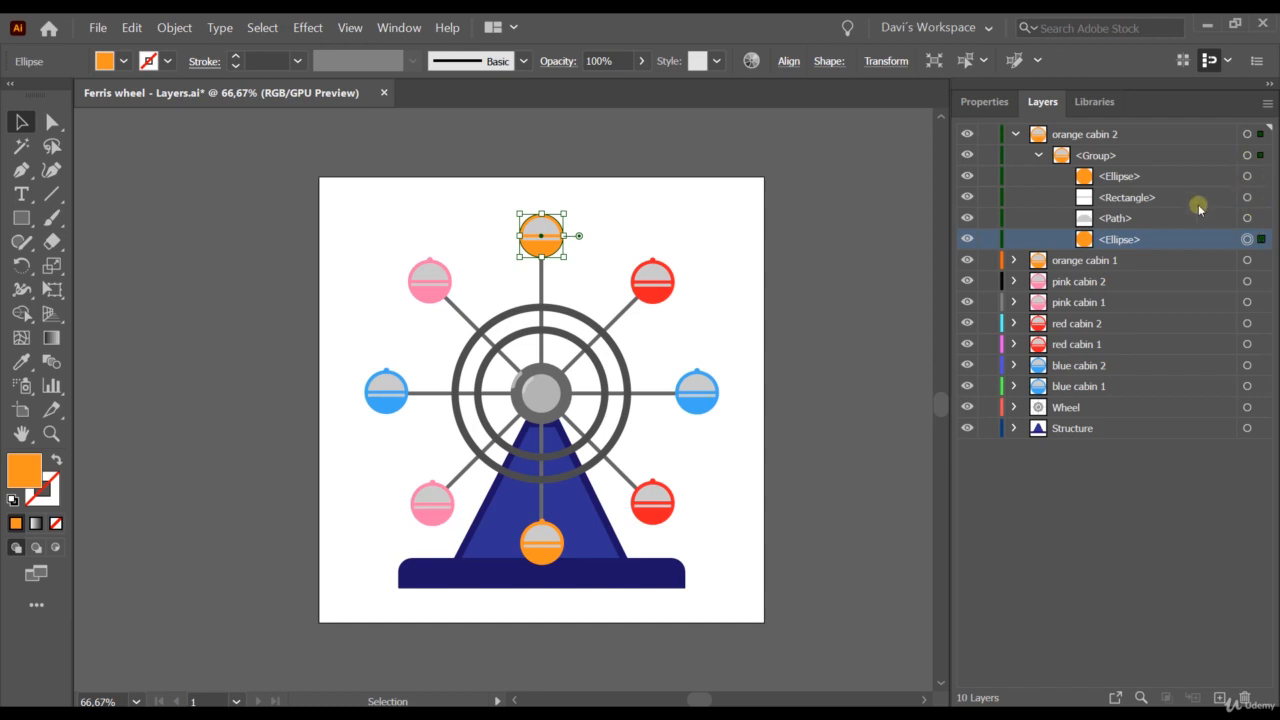
left_click(1163, 180)
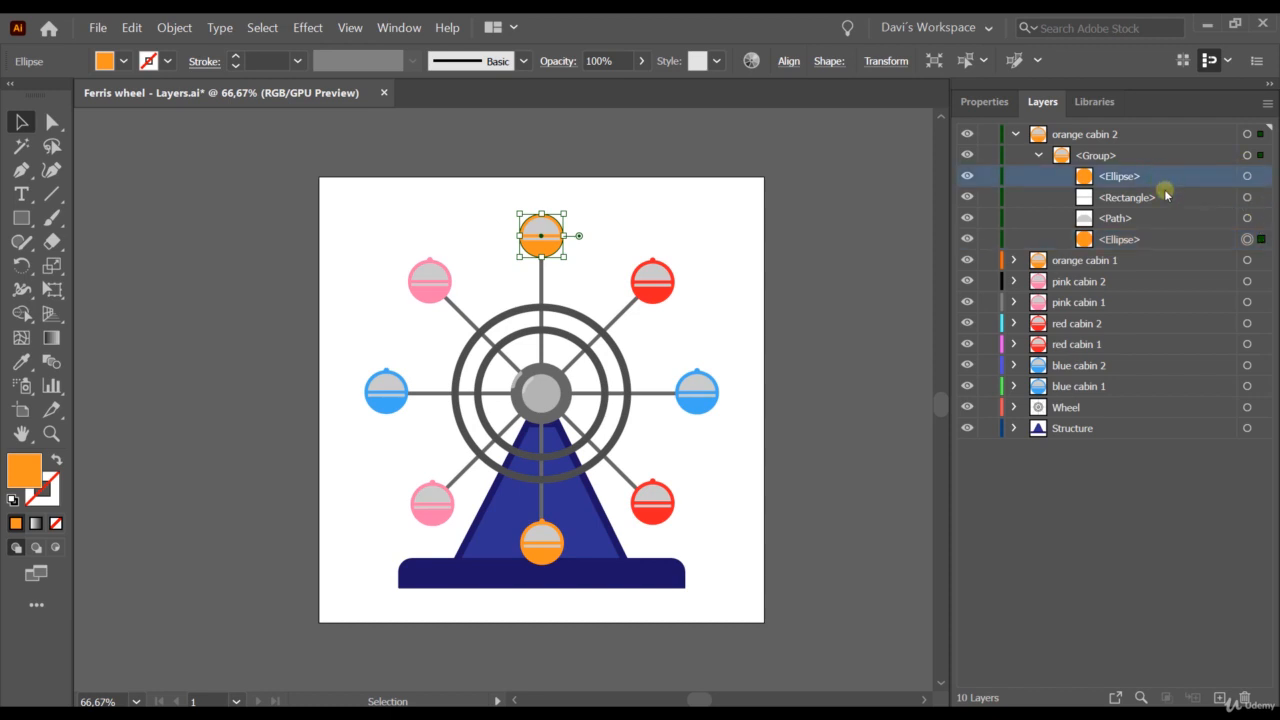
left_click(1168, 202, "shift")
left_click(1258, 219, "shift")
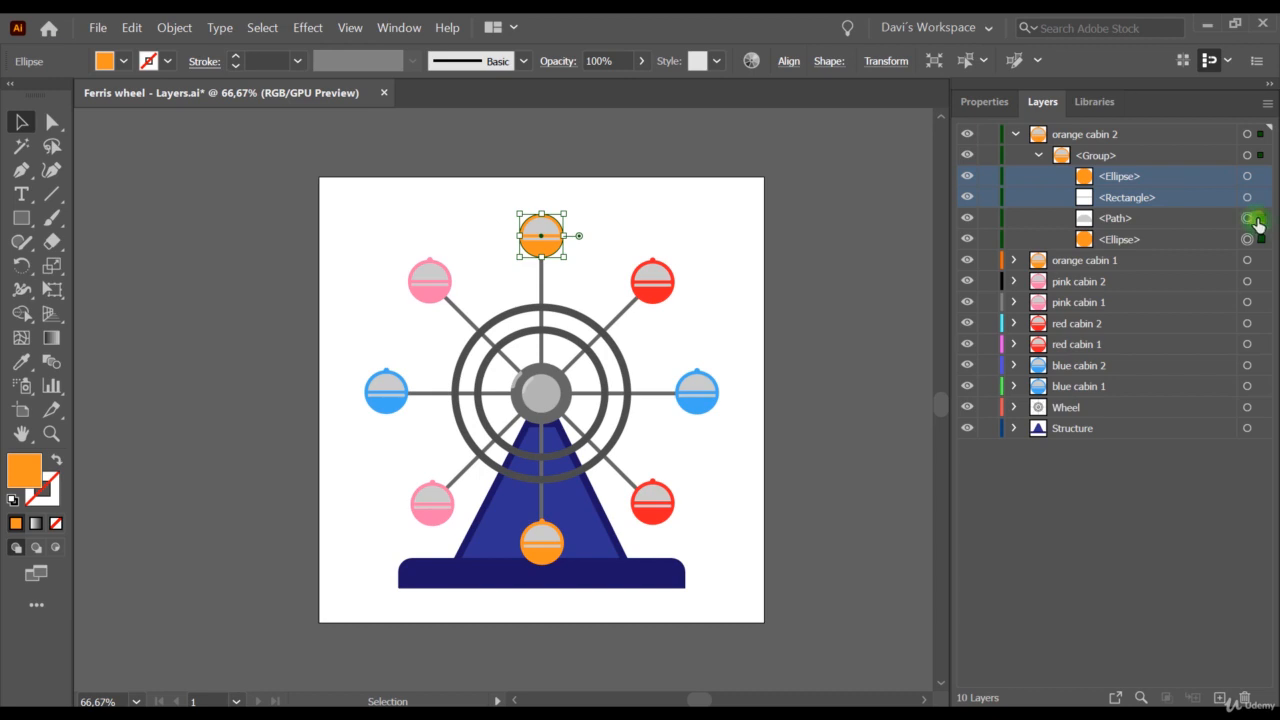
left_click(1260, 199, "shift")
left_click(1262, 179, "shift")
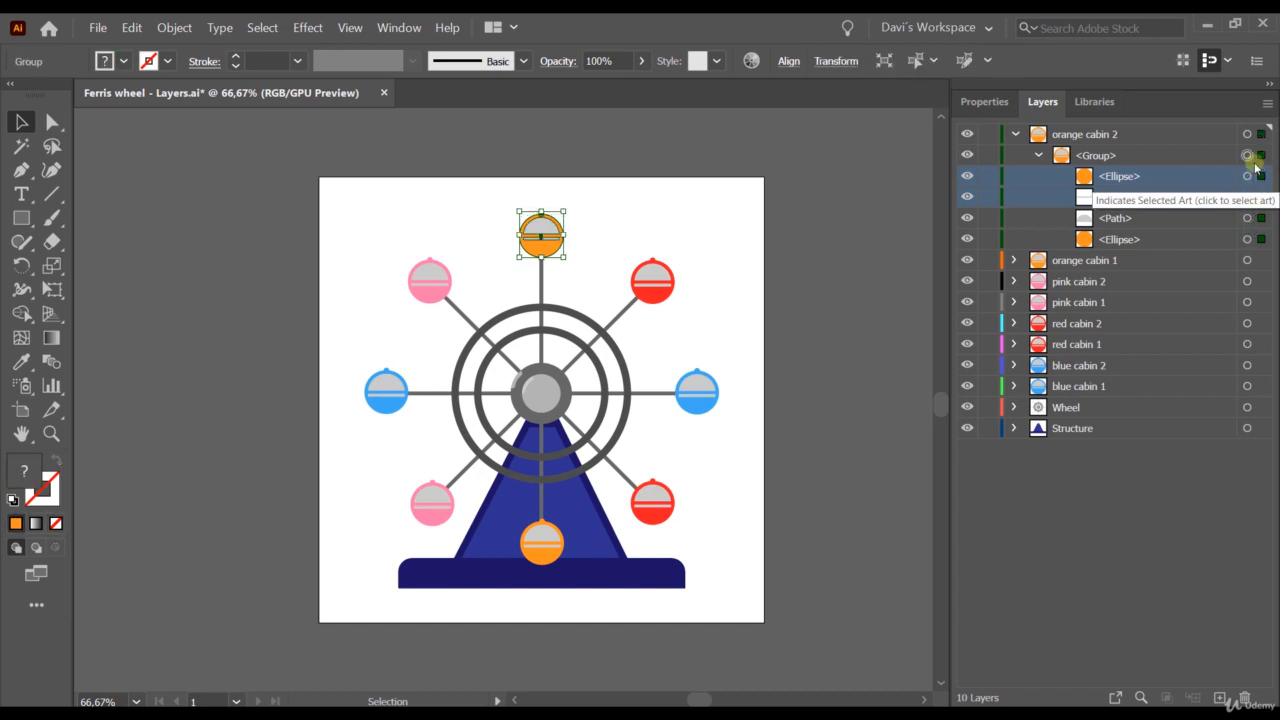
left_click(1263, 136)
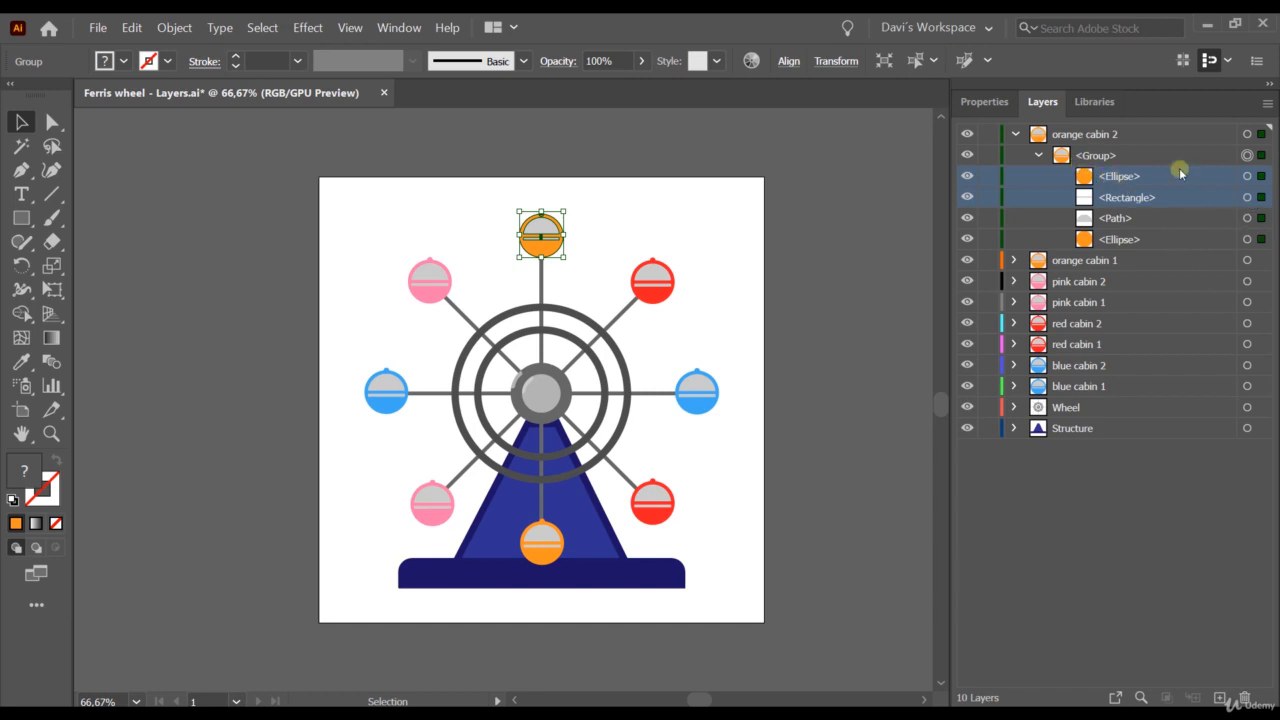
- Select only the large orange ellipse and move it out of its group to the front of the orange cabin 2 layer
left_click(1136, 240)
left_click(1249, 239)
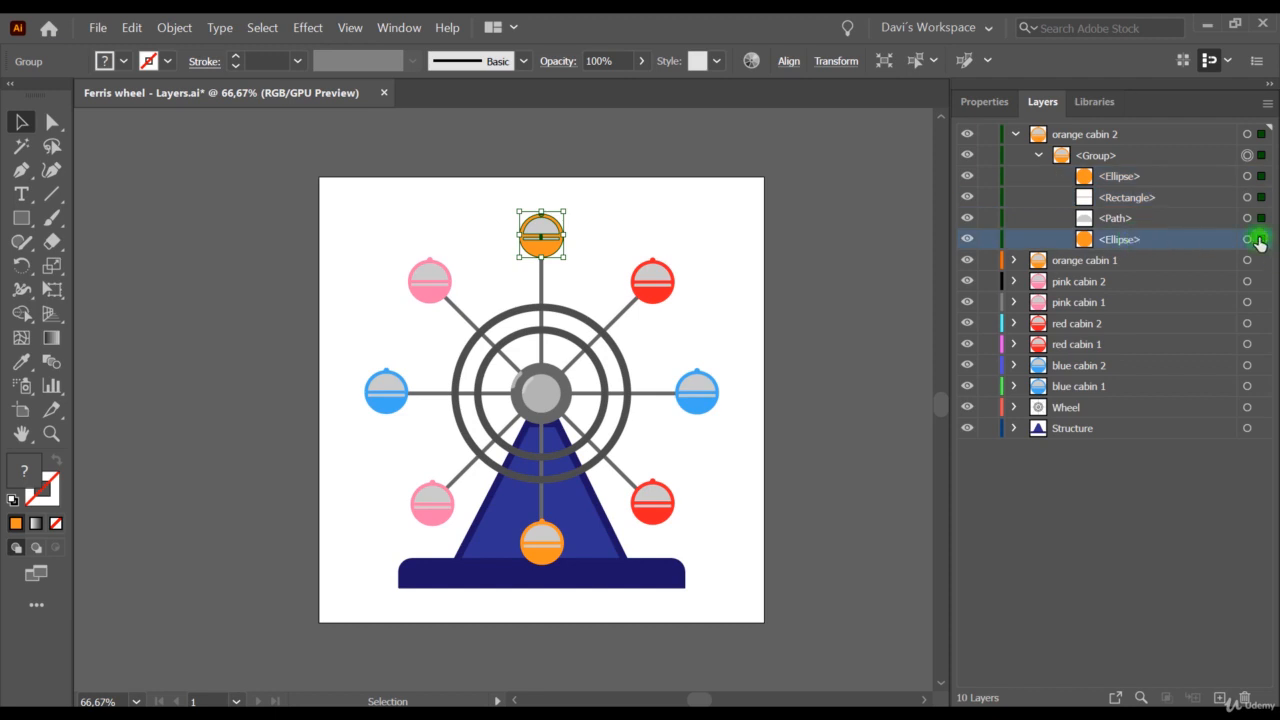
left_click_drag(1100, 240, 1090, 146)
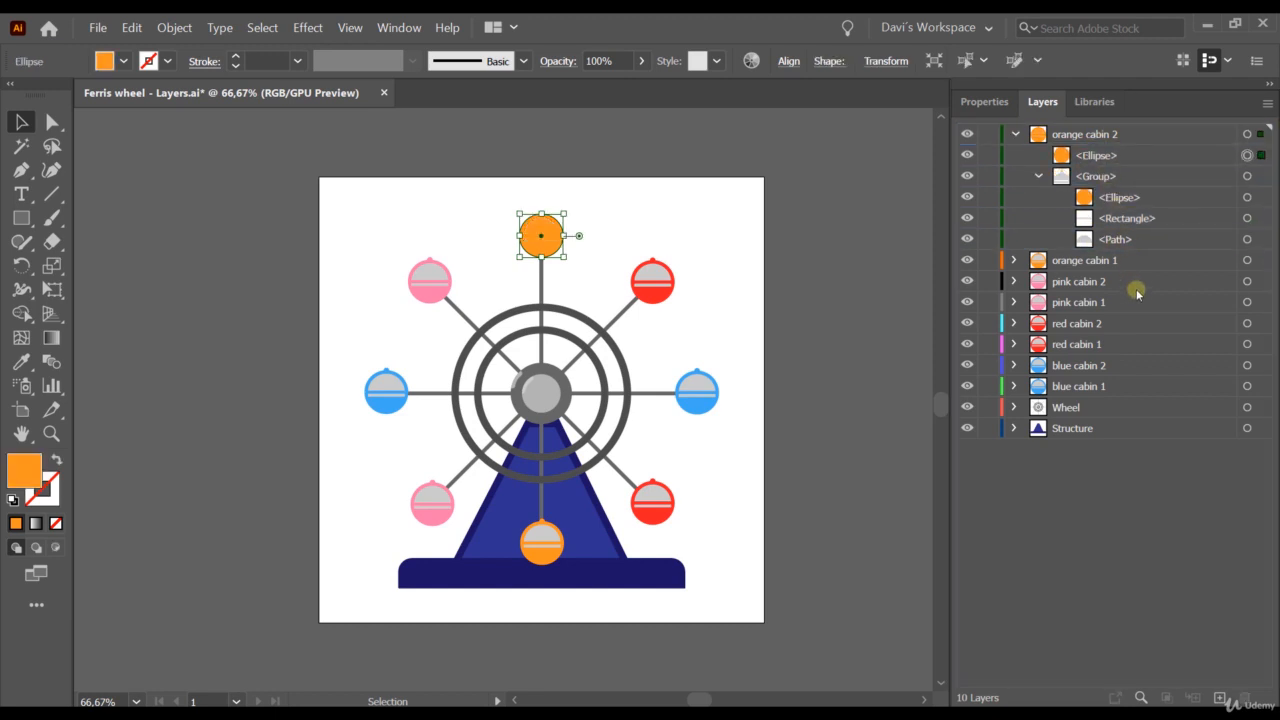
- Return the large ellipse to the back of the orange cabin 2 group, collapse the group and deselect the artwork
left_click(1060, 157)
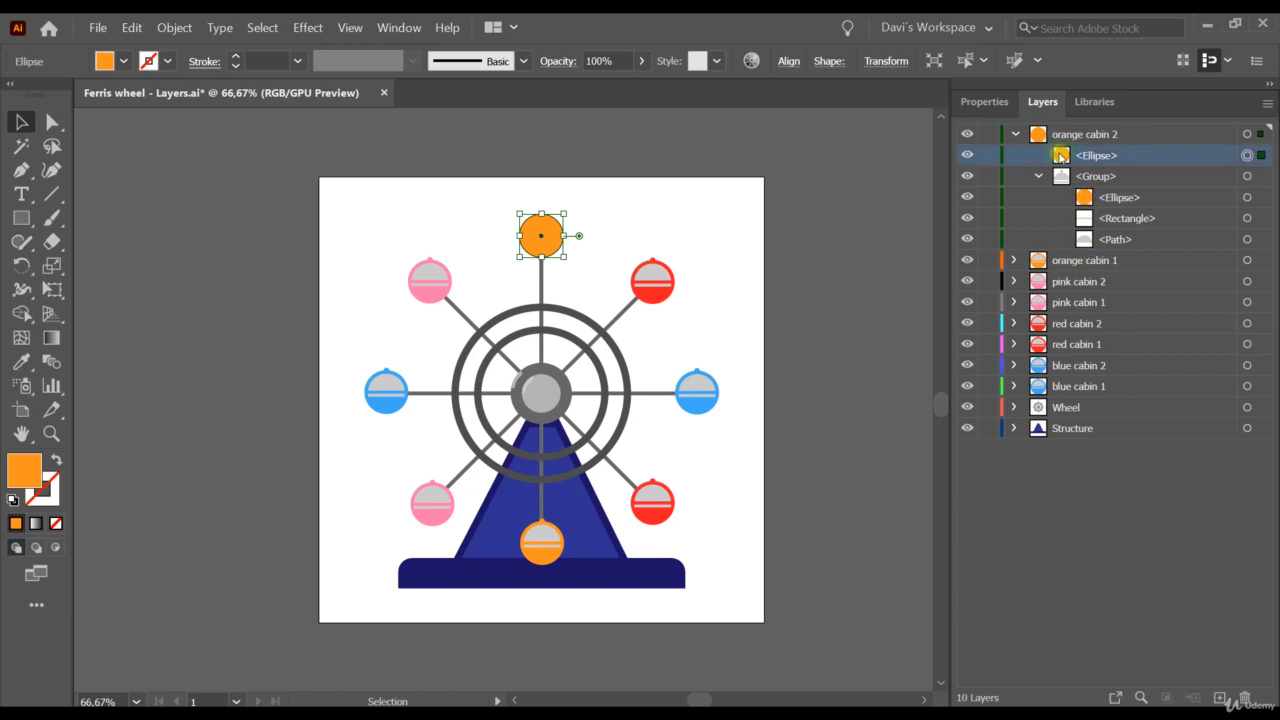
left_click_drag(1062, 157, 1115, 255)
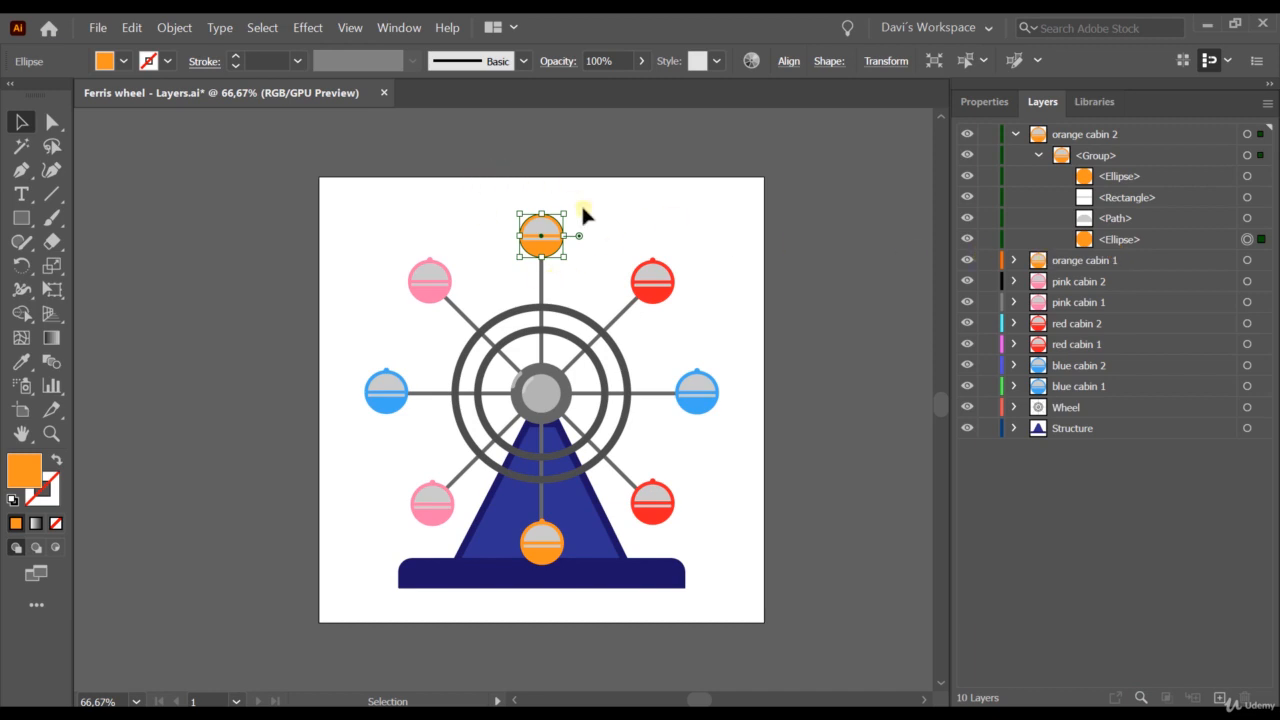
left_click(1038, 155)
left_click(645, 218)
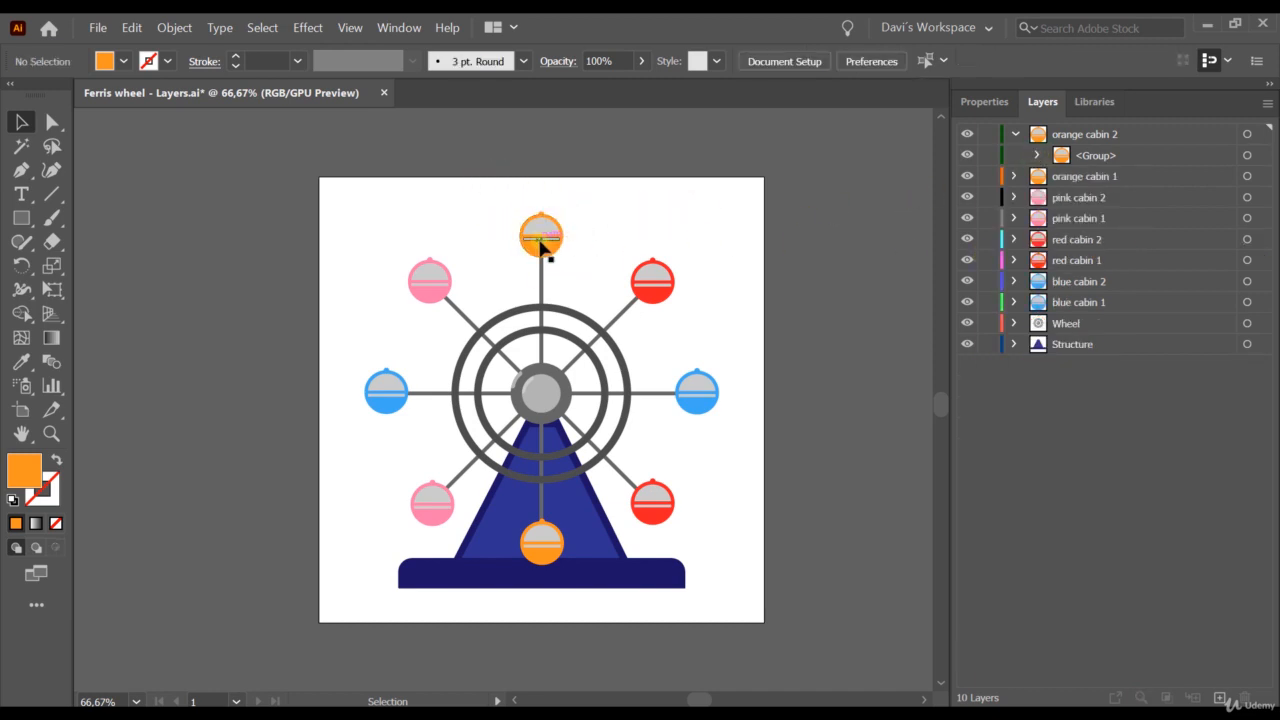
- Ungroup the top orange cabin's artwork in the orange cabin 2 layer and group its objects again
left_click(546, 246)
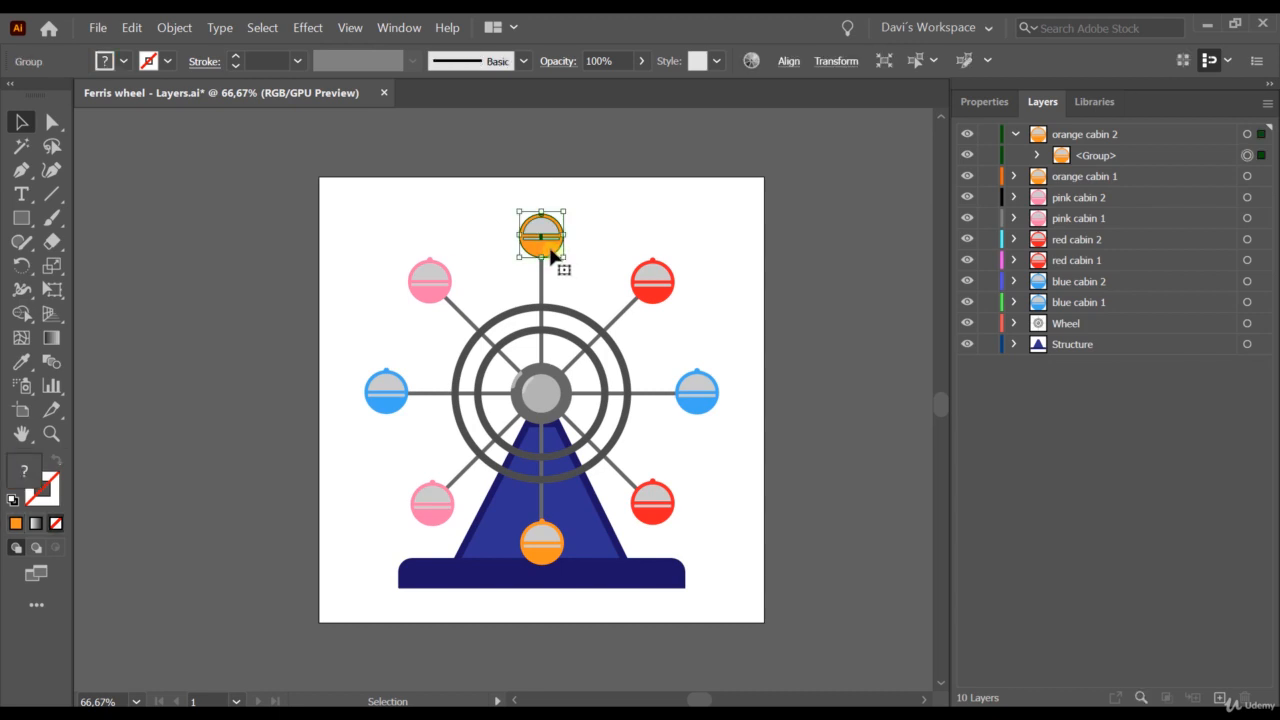
right_click(545, 252)
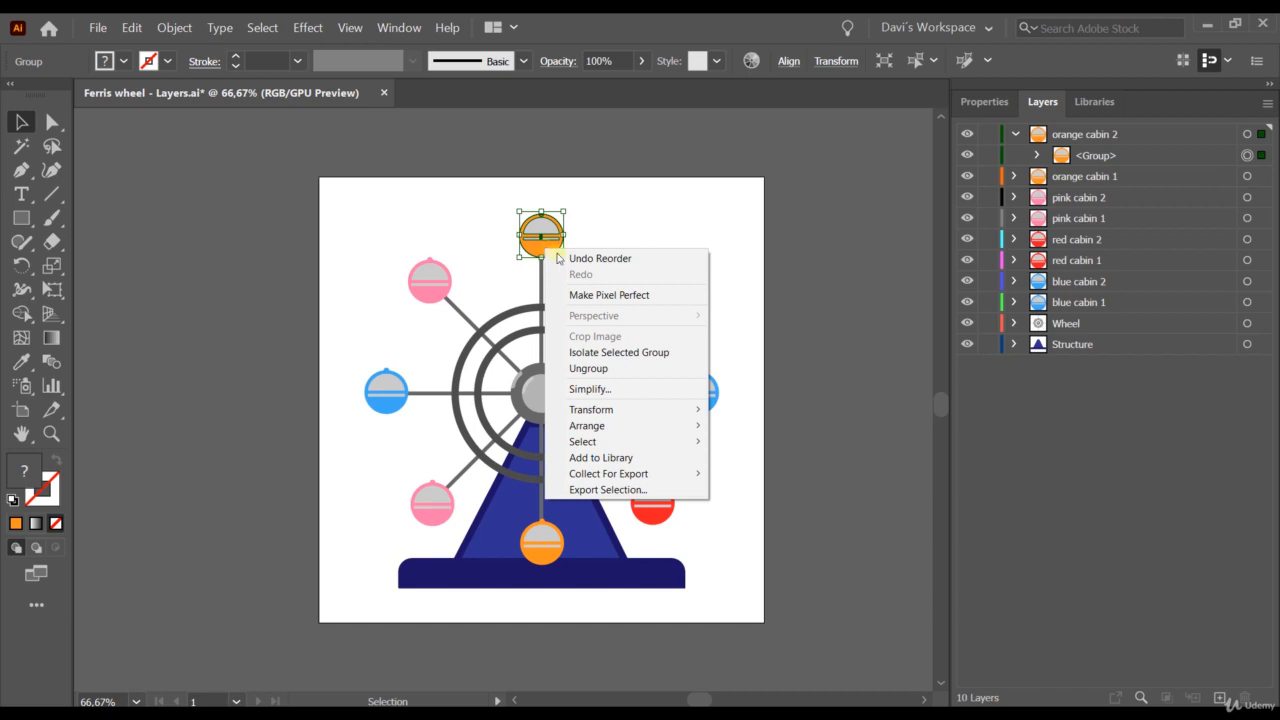
left_click(614, 370)
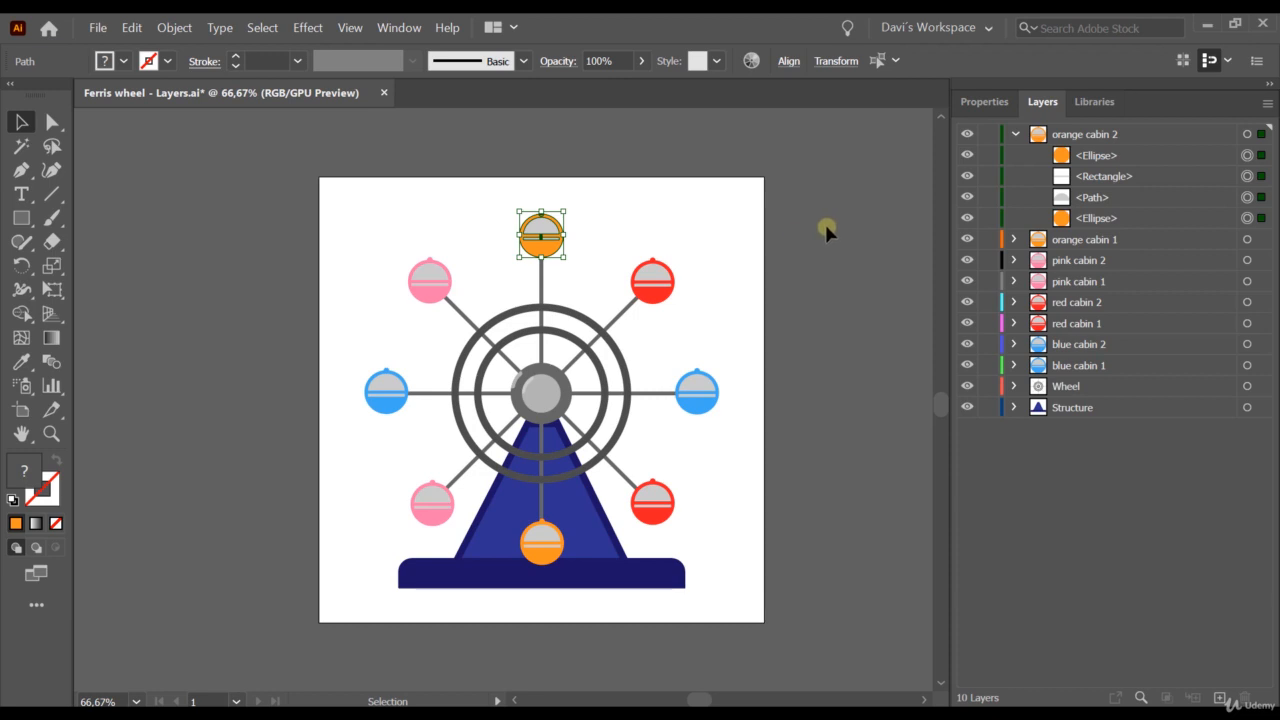
right_click(553, 251)
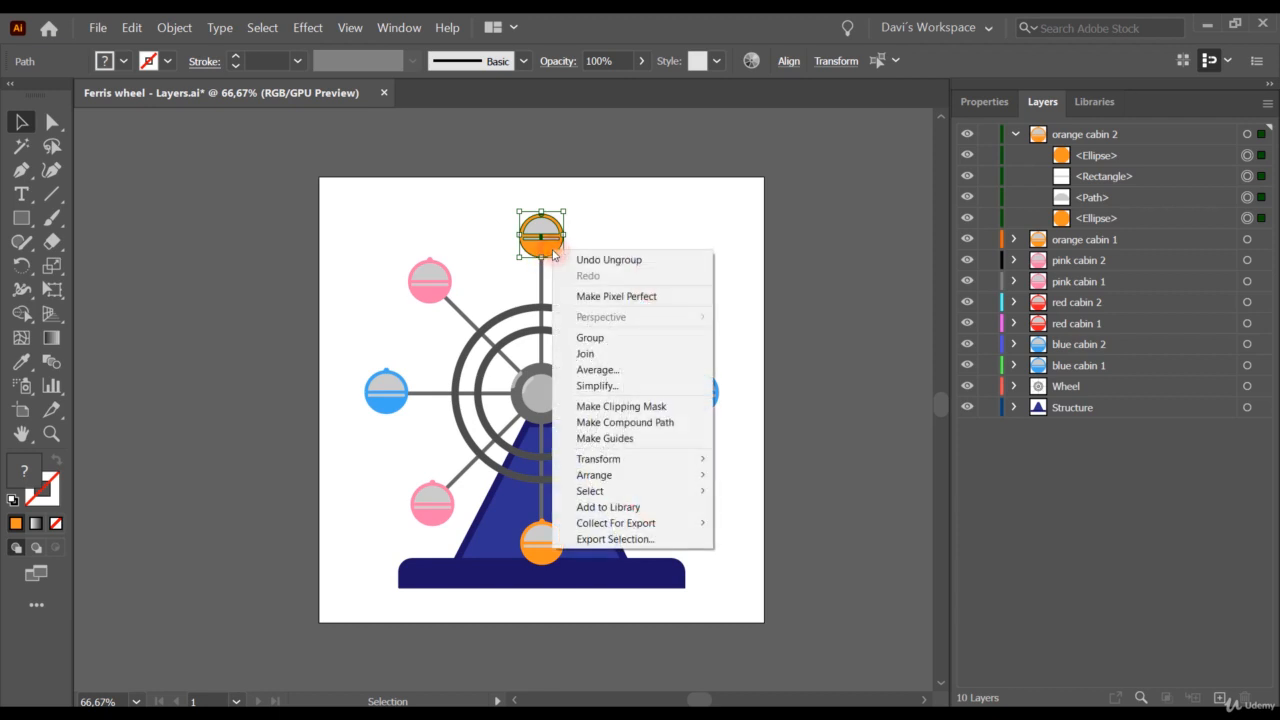
left_click(598, 338)
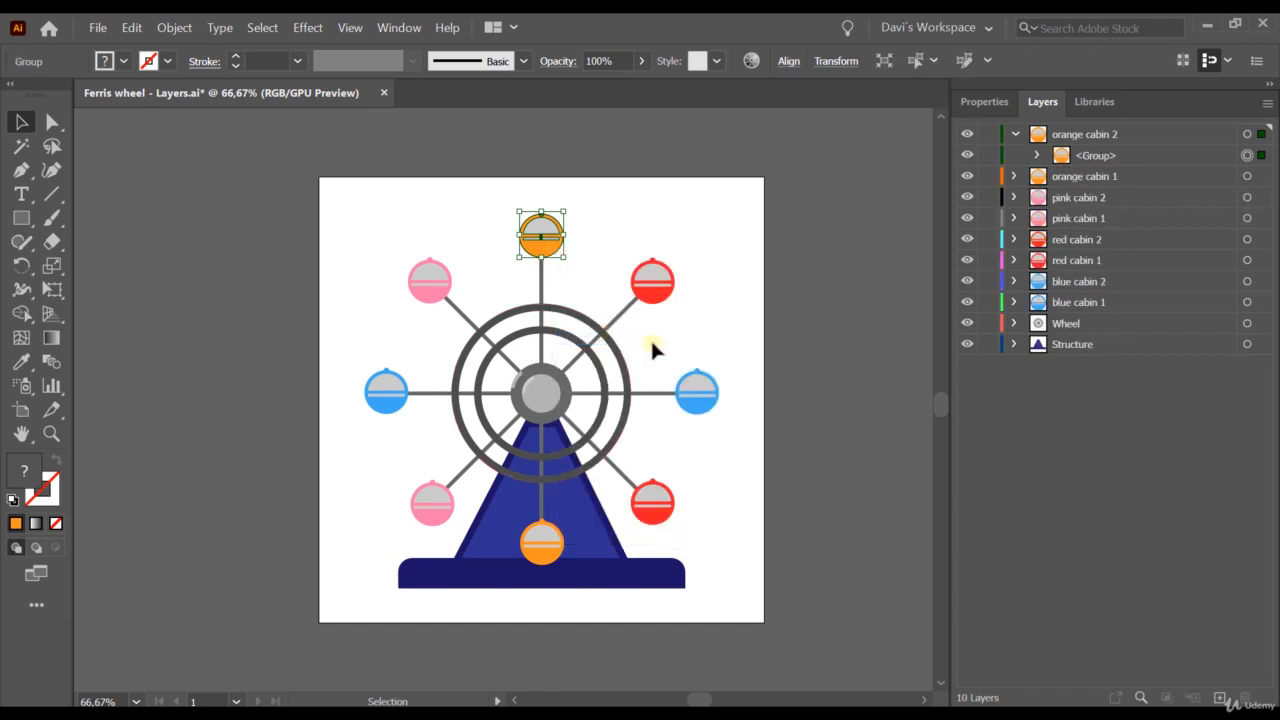
- Rename the group inside the orange cabin 2 layer as "orange"
left_click(1103, 157)
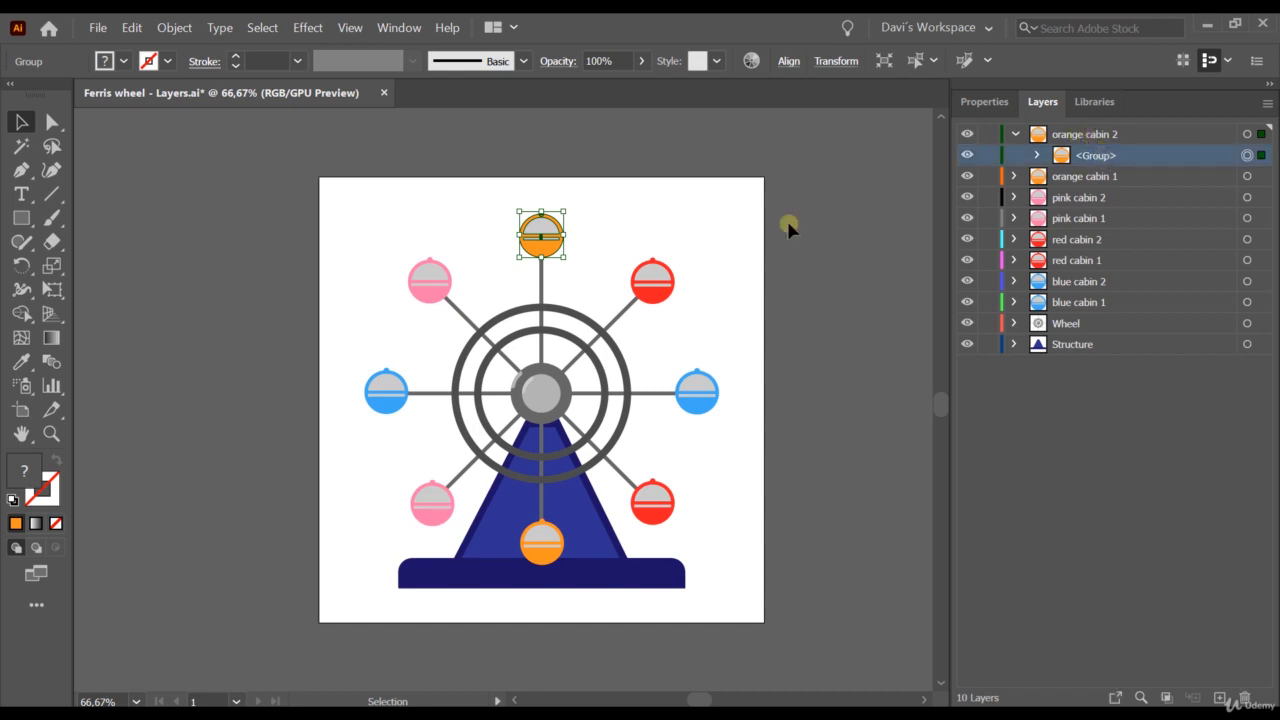
double_click(1098, 158)
type("orange")
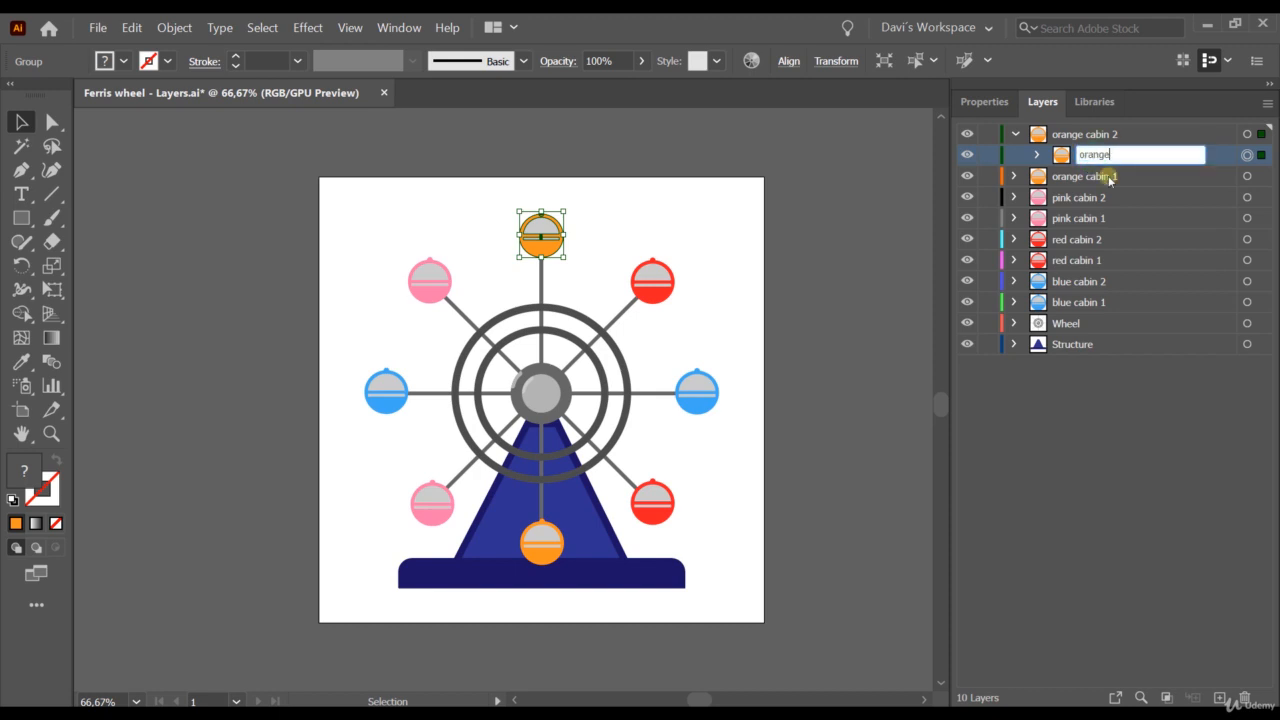
key("Return")
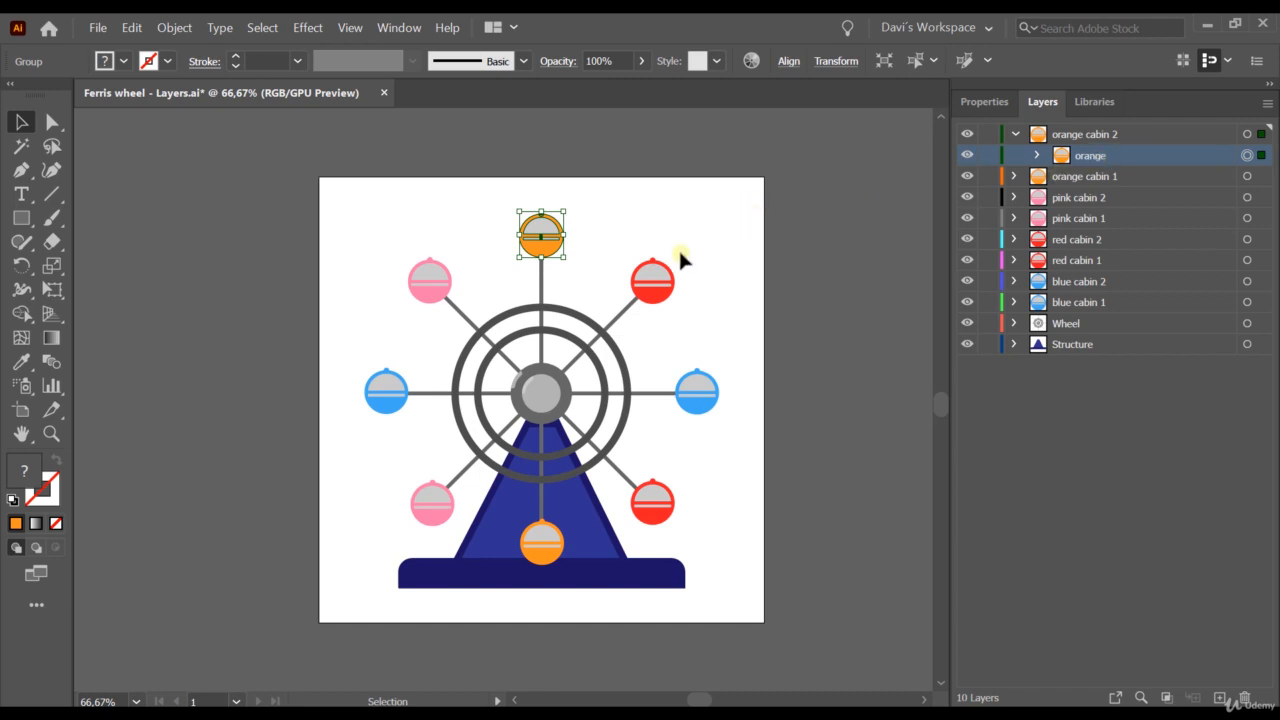
- Ungroup the top orange cabin so its ellipses, rectangle and path sit directly in the orange cabin 2 layer
right_click(548, 250)
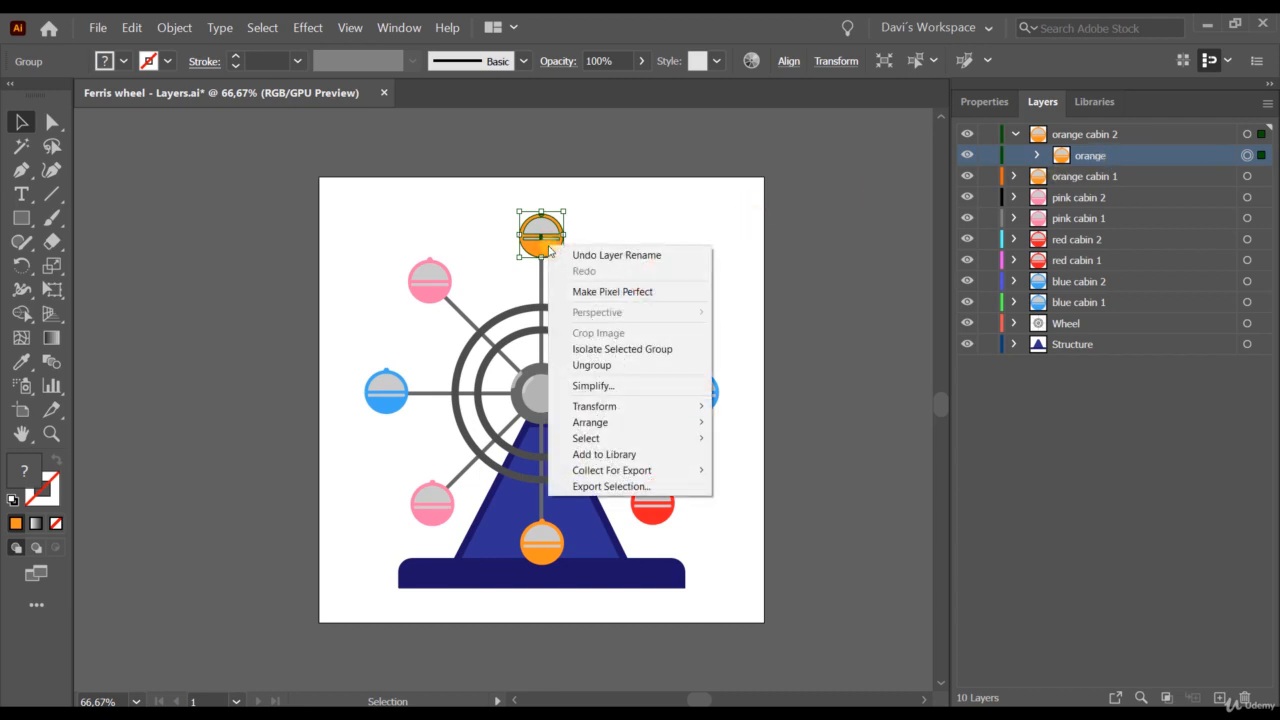
left_click(610, 366)
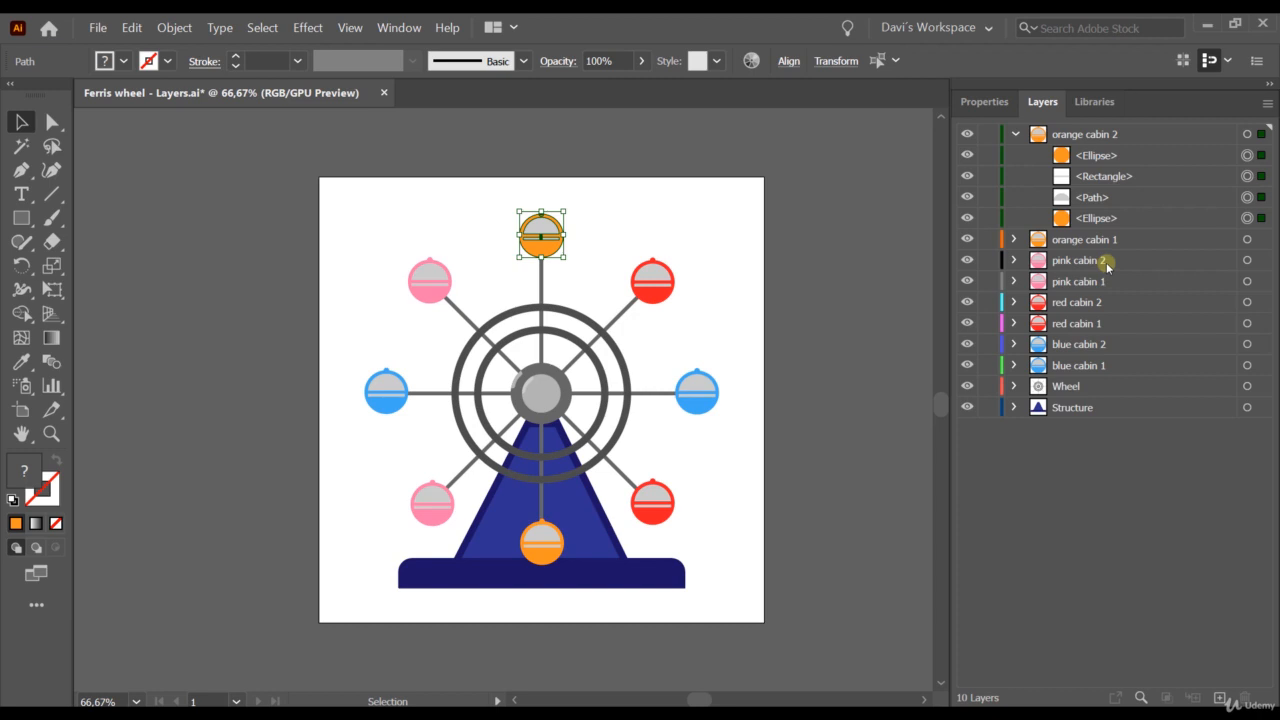
- Switch to the video player to view the finished rotating Ferris wheel animation, and minimize its window to return to the illustration
left_click(270, 714)
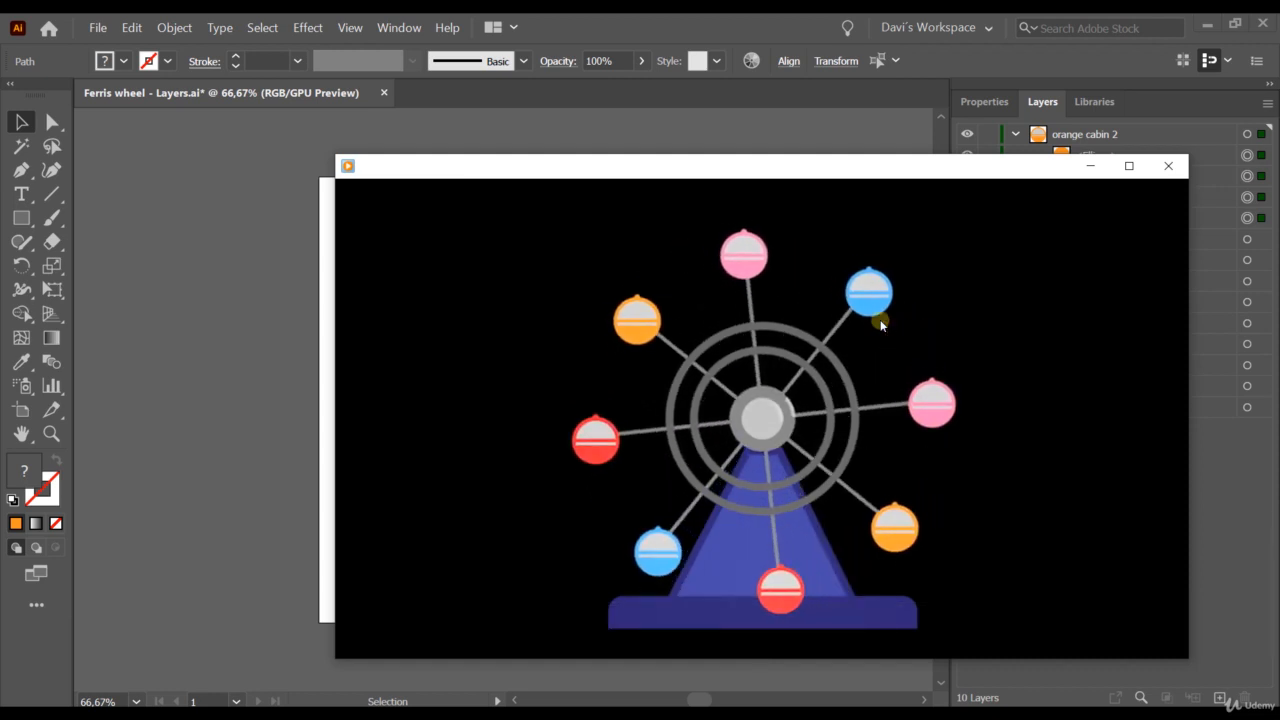
left_click(1089, 166)
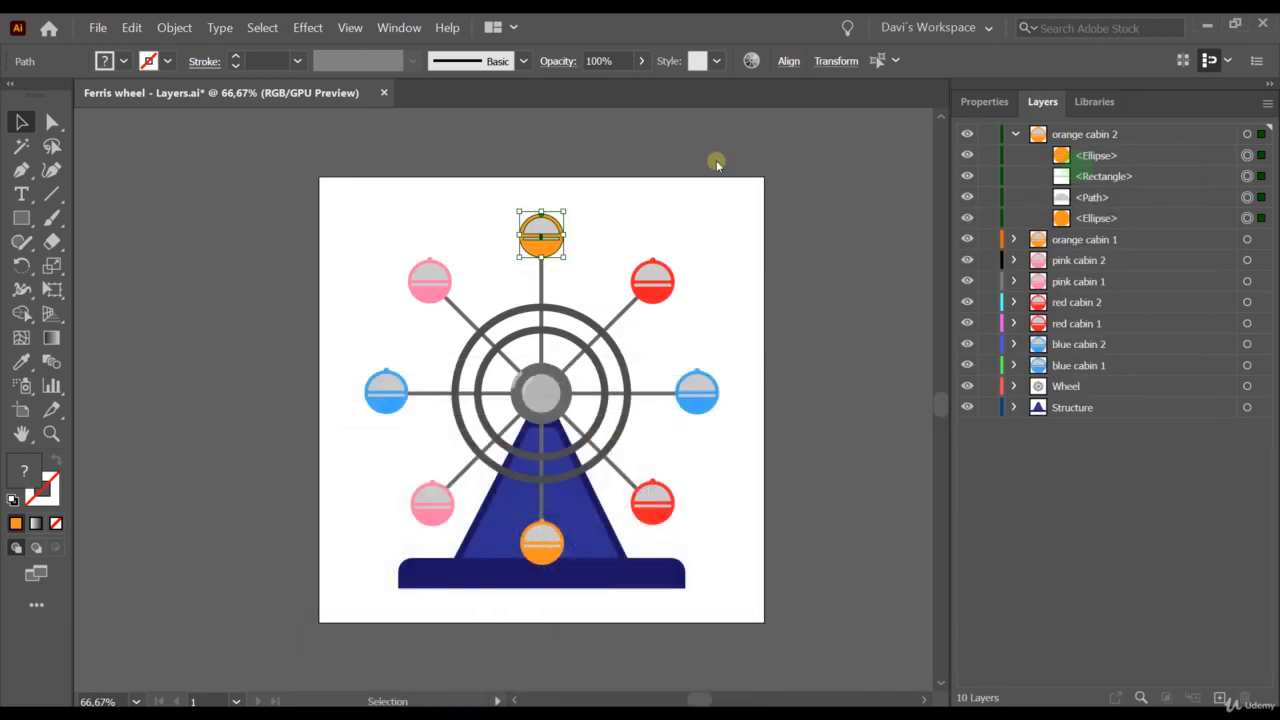